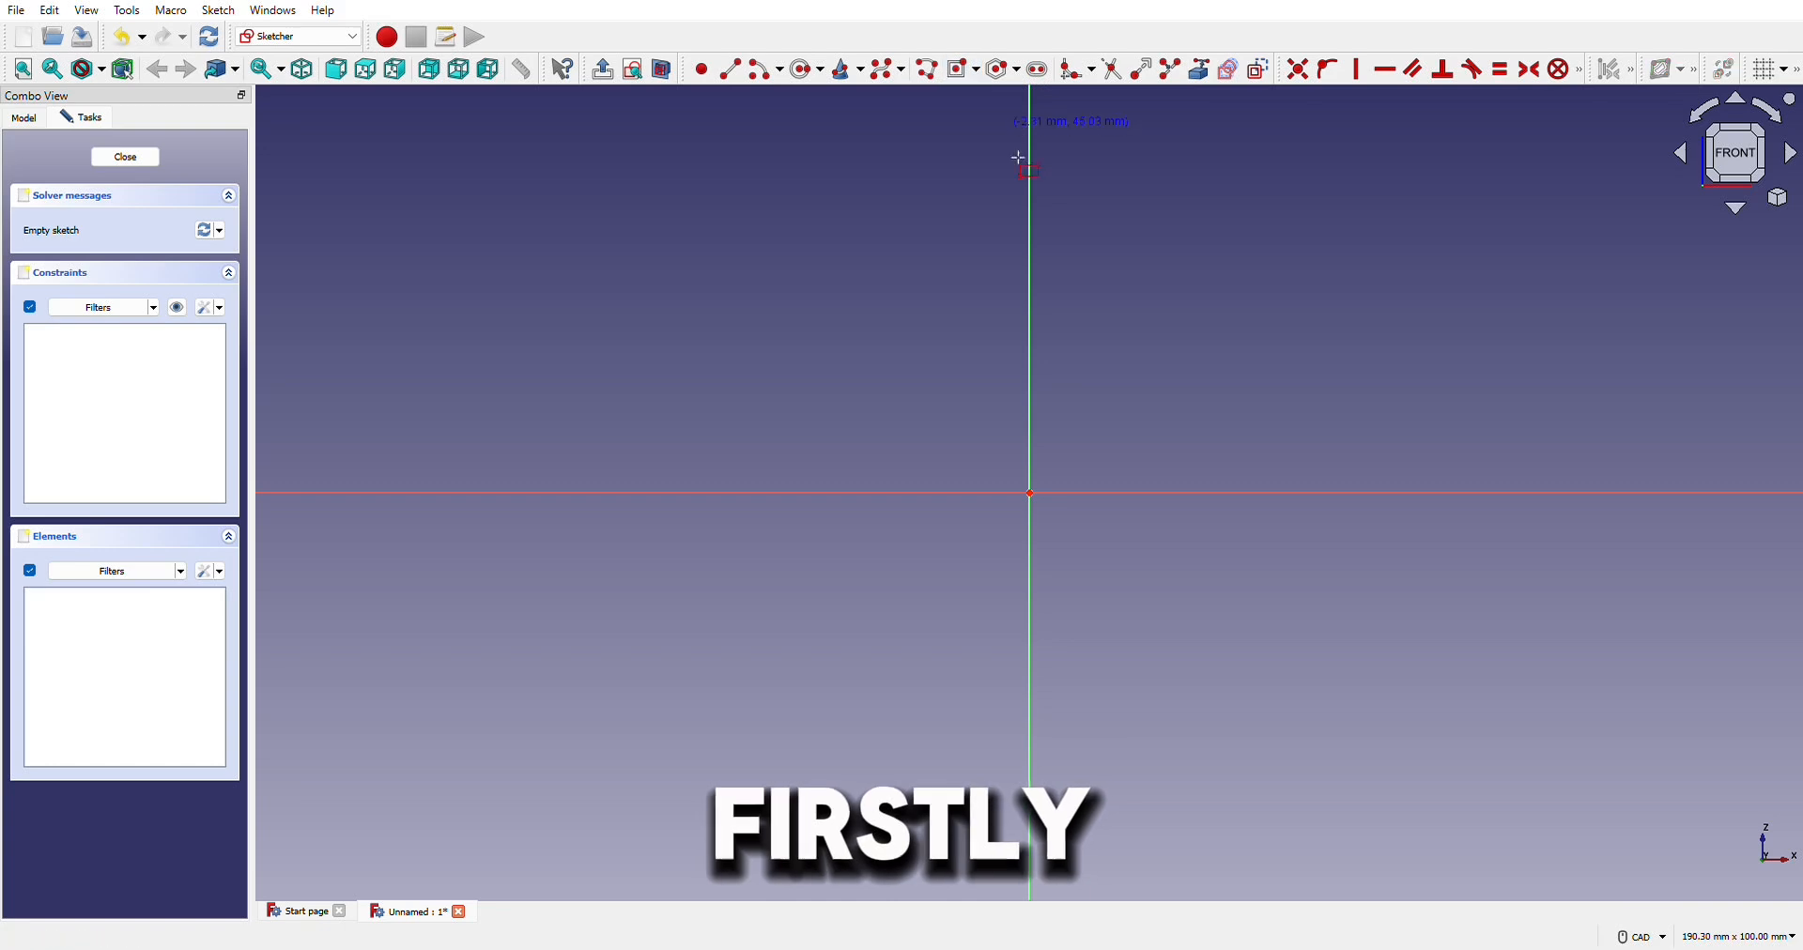
# Sketch a square about 29 by 28 mm centred on the origin and close the sketch.
pyautogui.click(1032, 494)
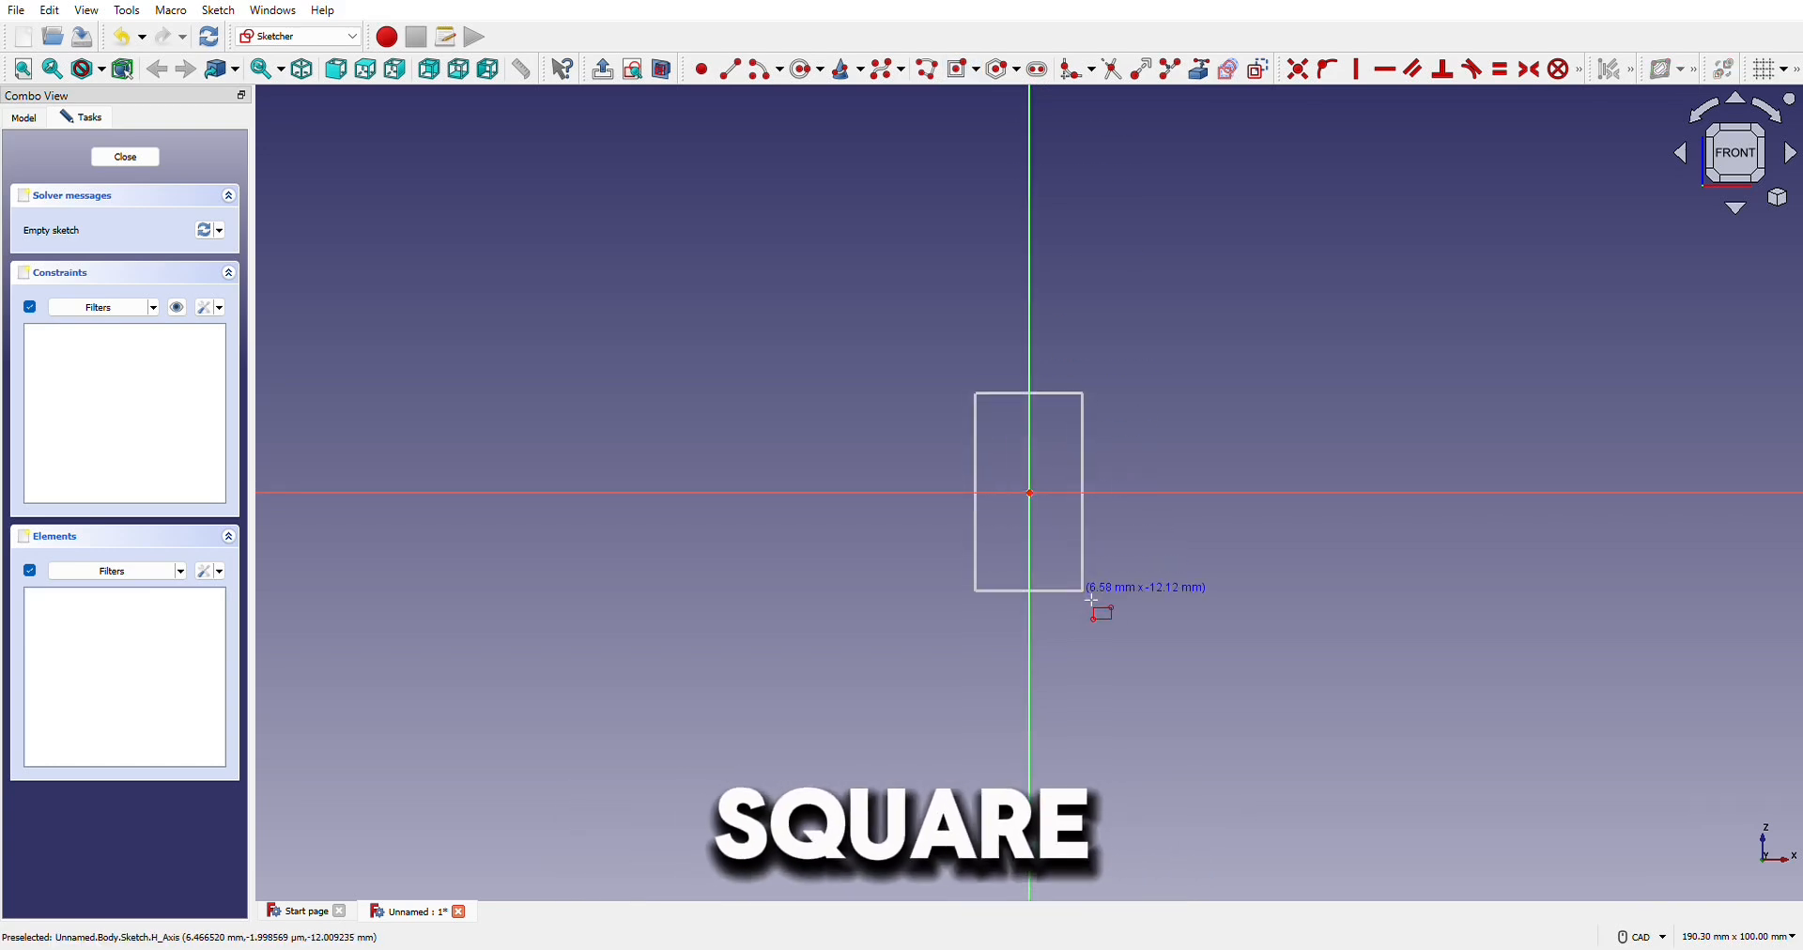
pyautogui.click(1147, 607)
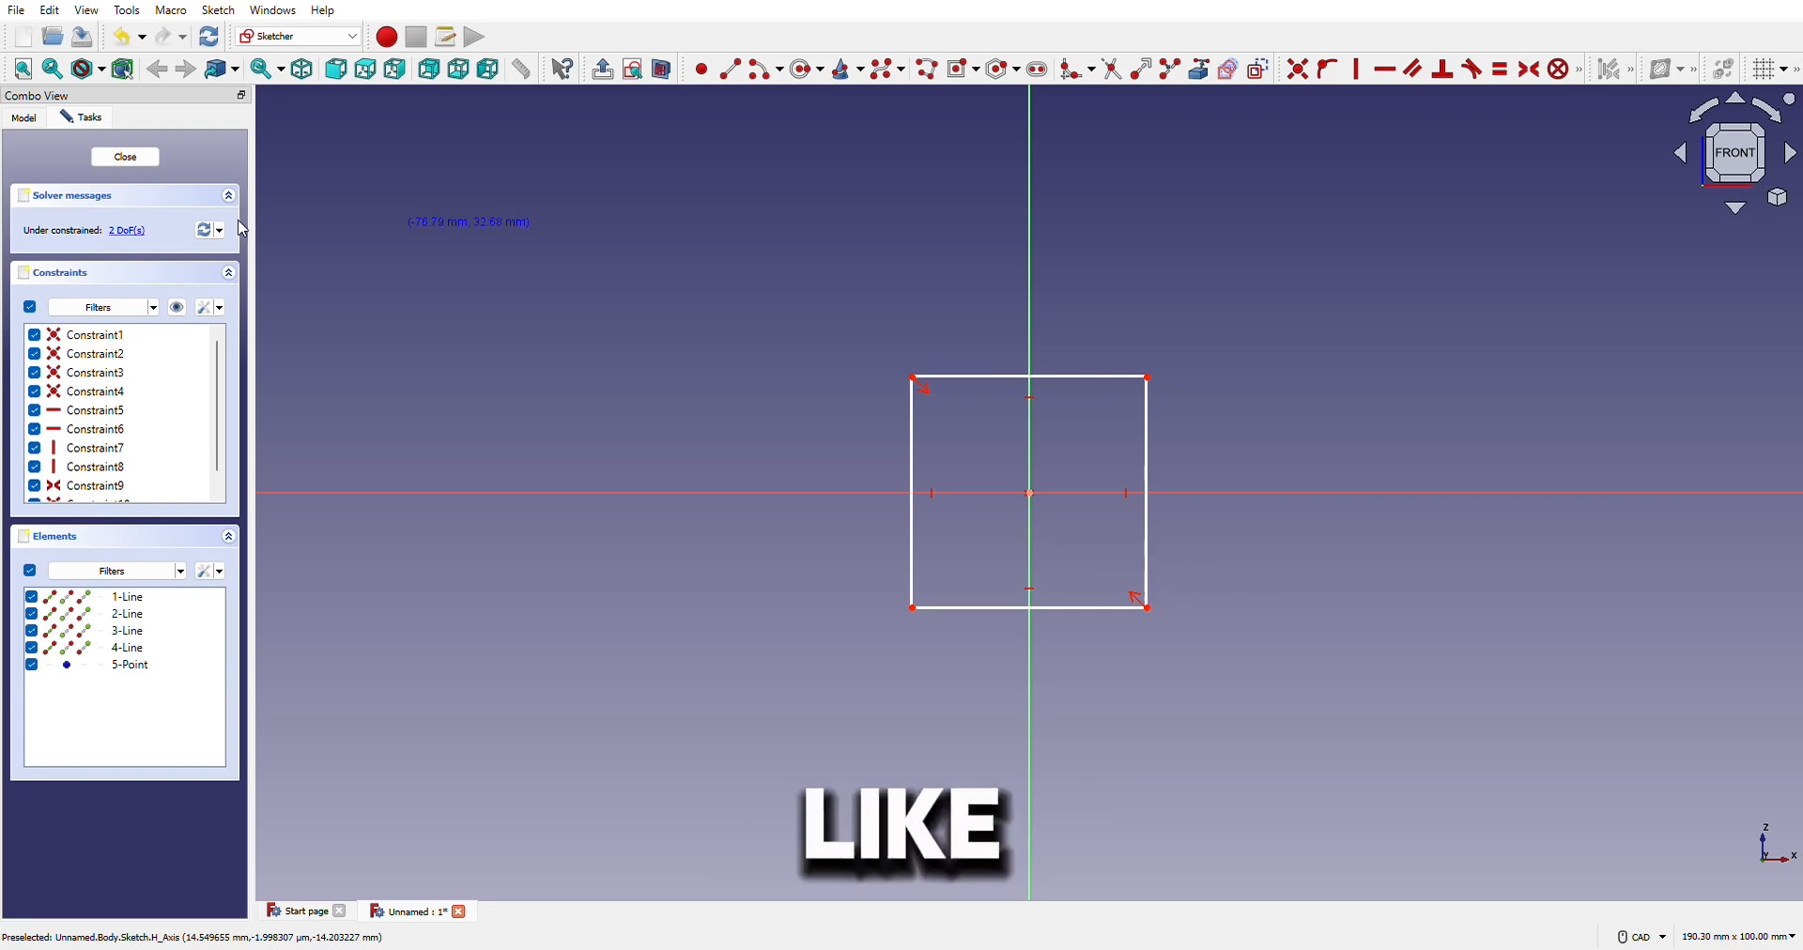
pyautogui.click(144, 159)
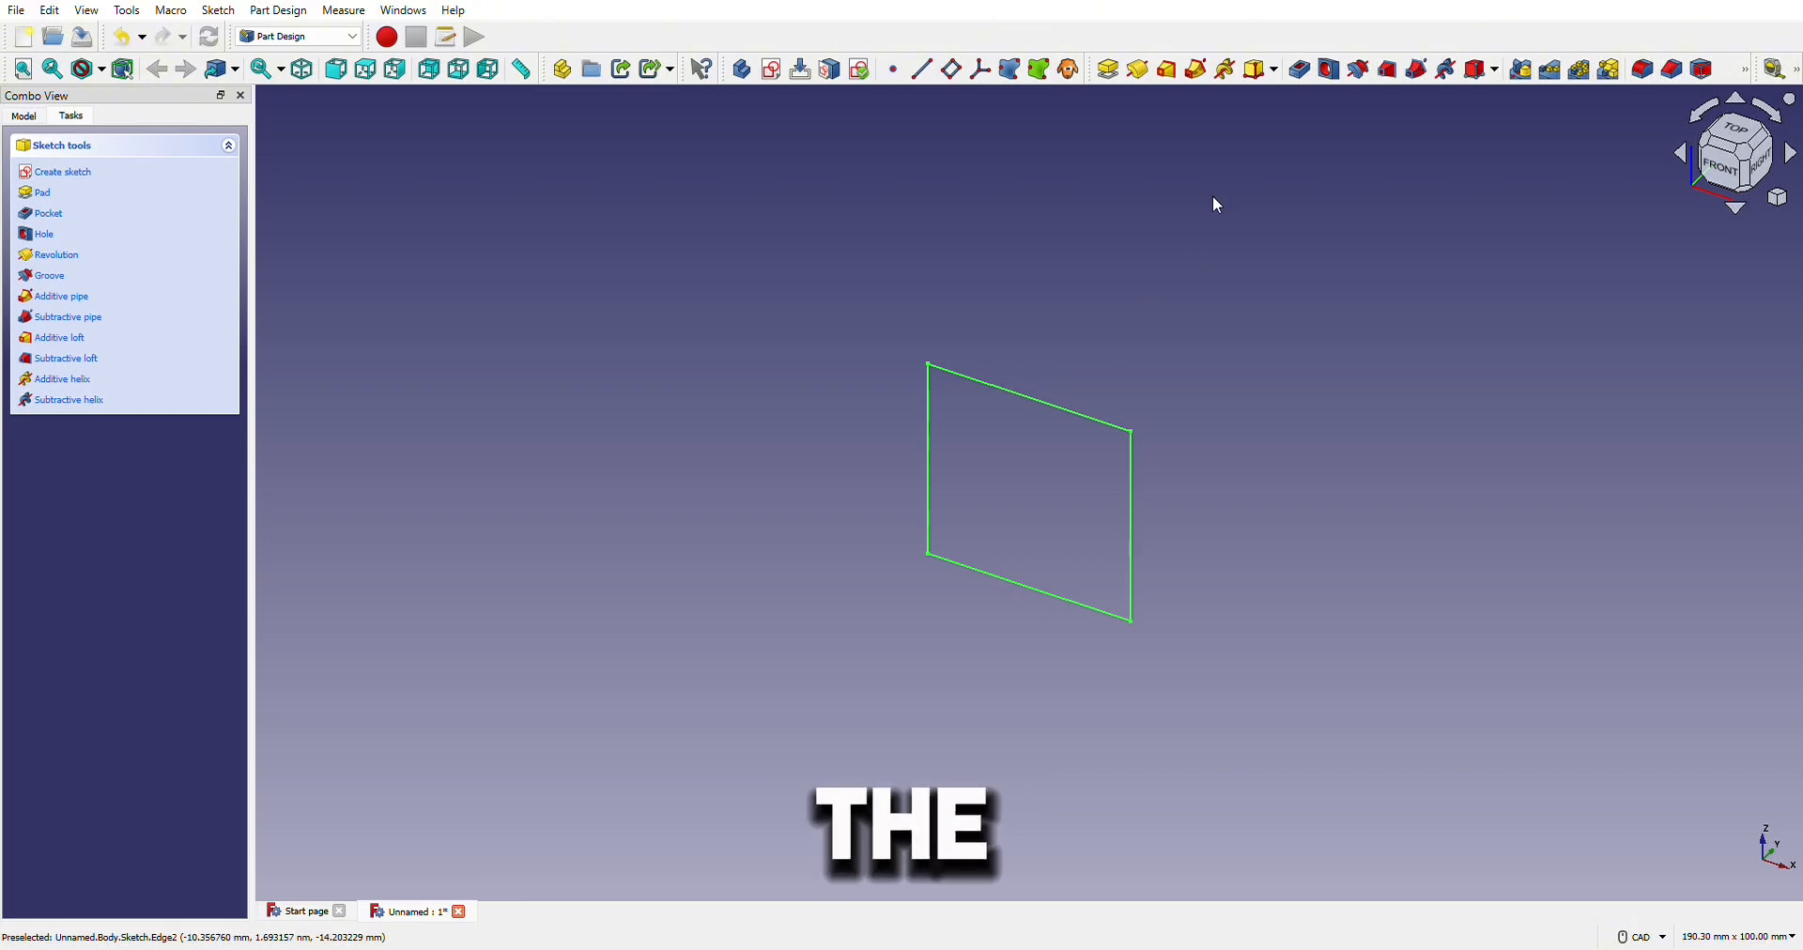
# Pad the square sketch to a length of 27 mm to form a cube.
pyautogui.click(1111, 76)
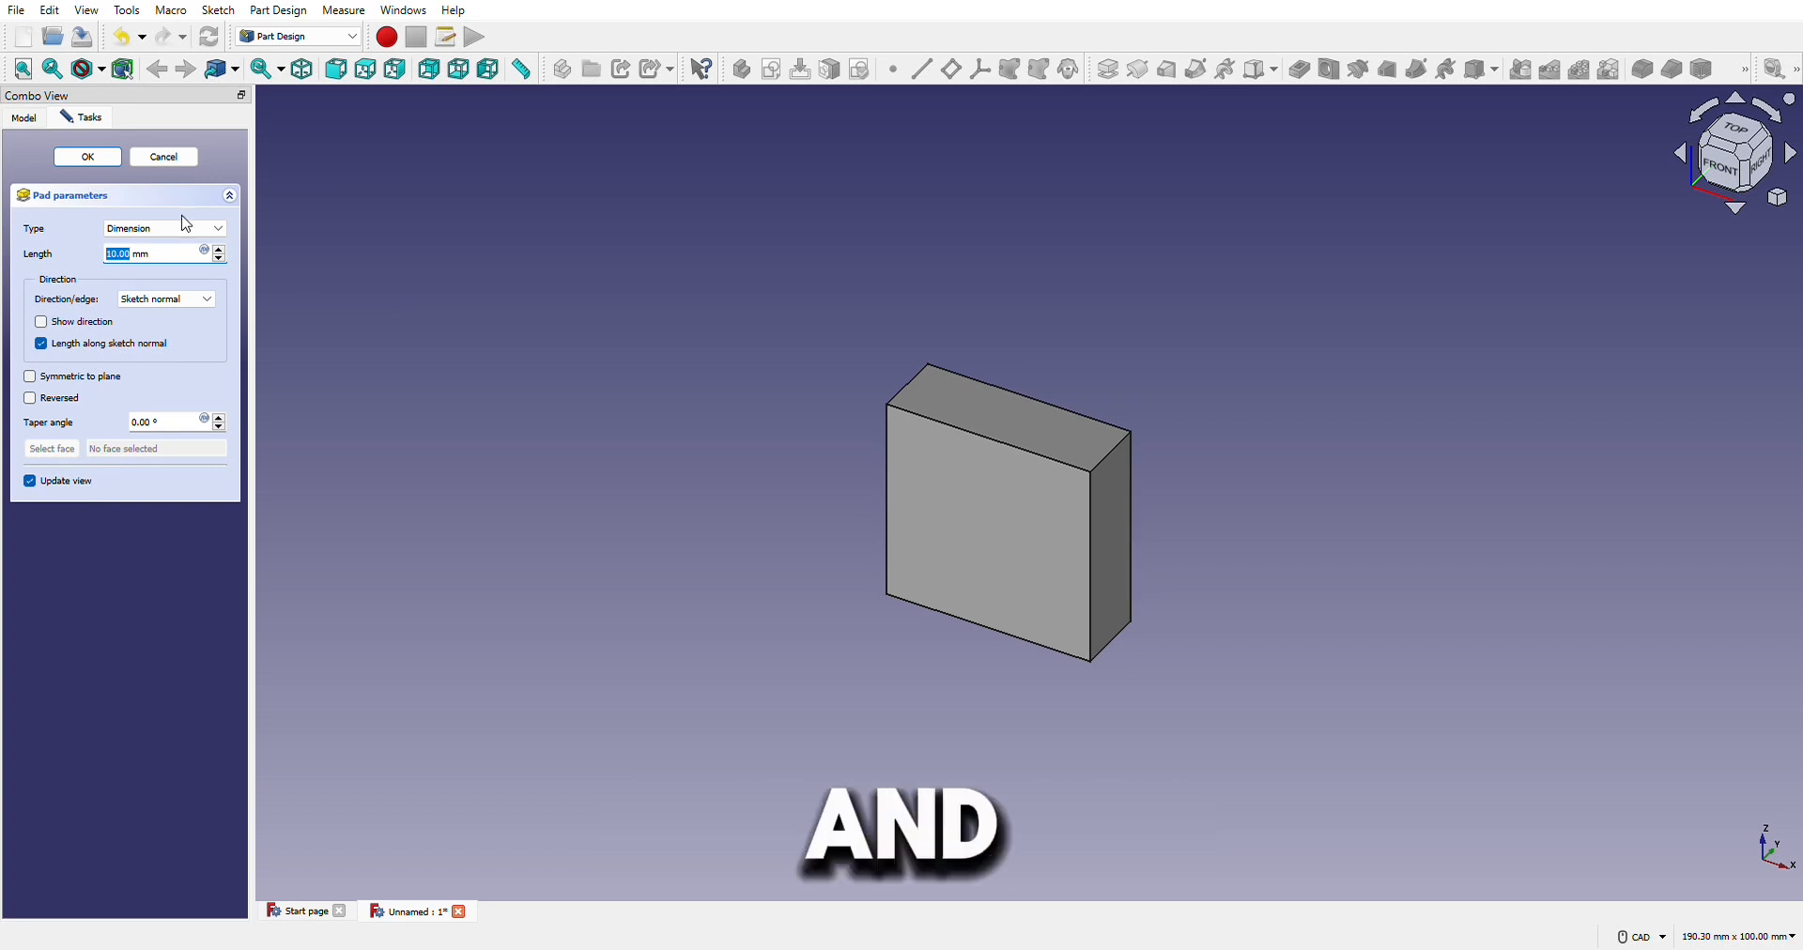
pyautogui.scroll(10, 217, 255)
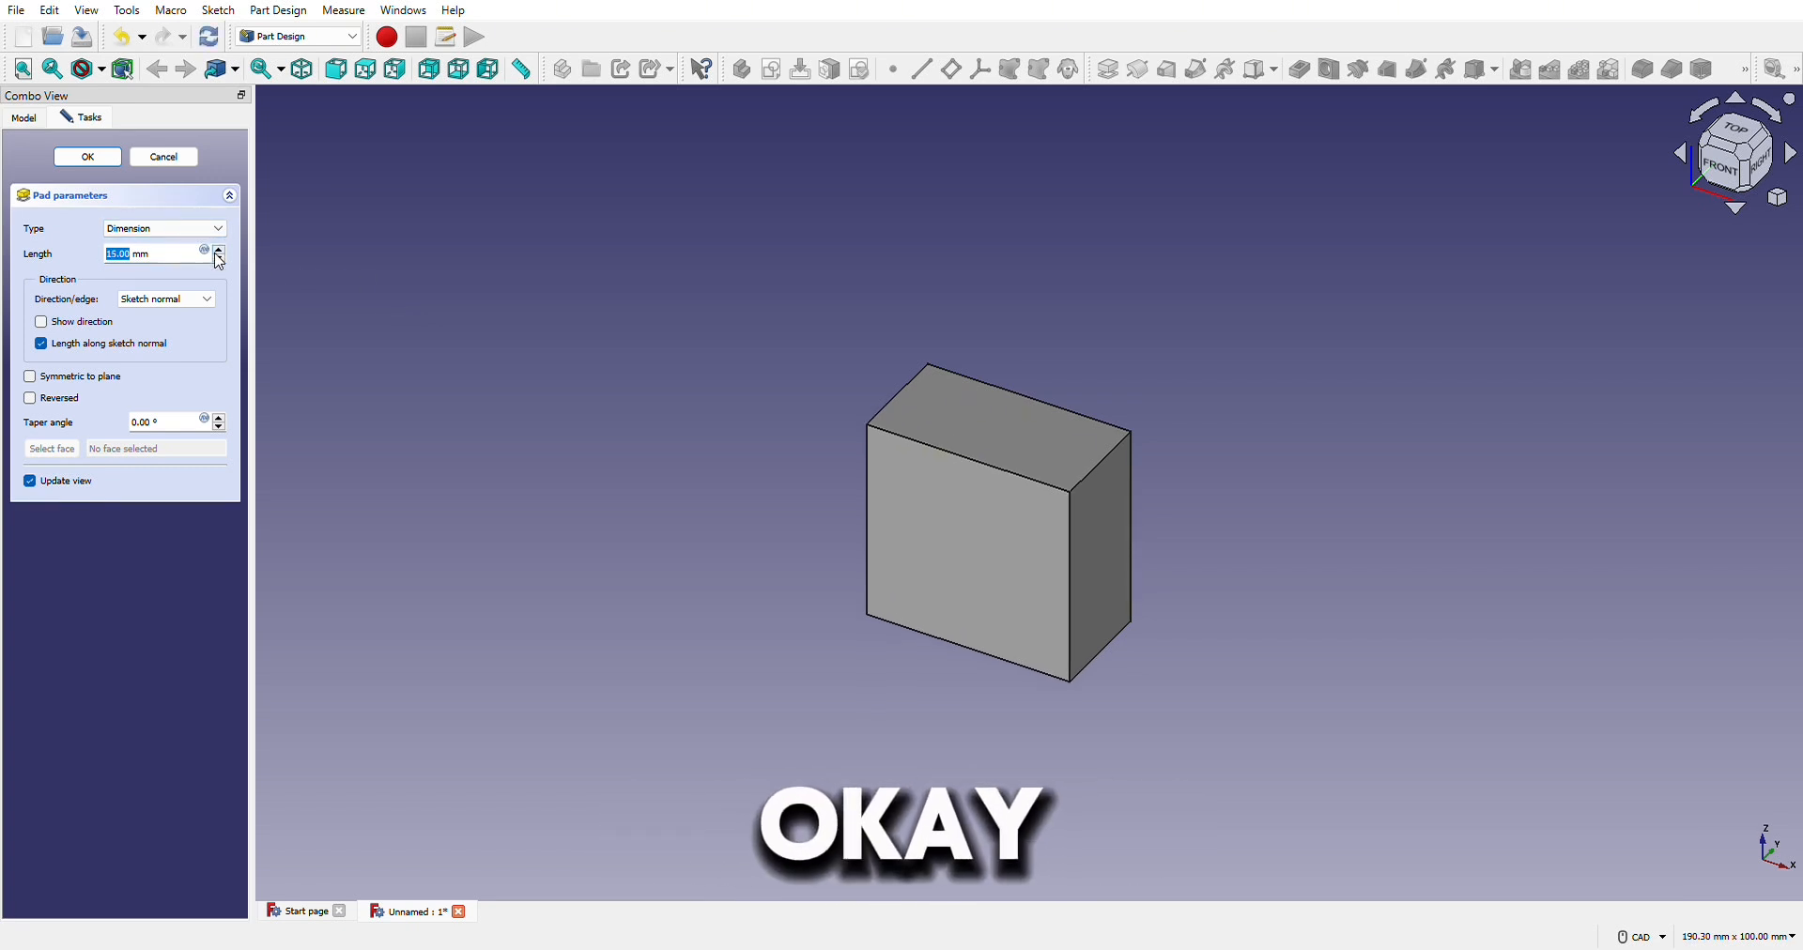
pyautogui.scroll(7, 218, 262)
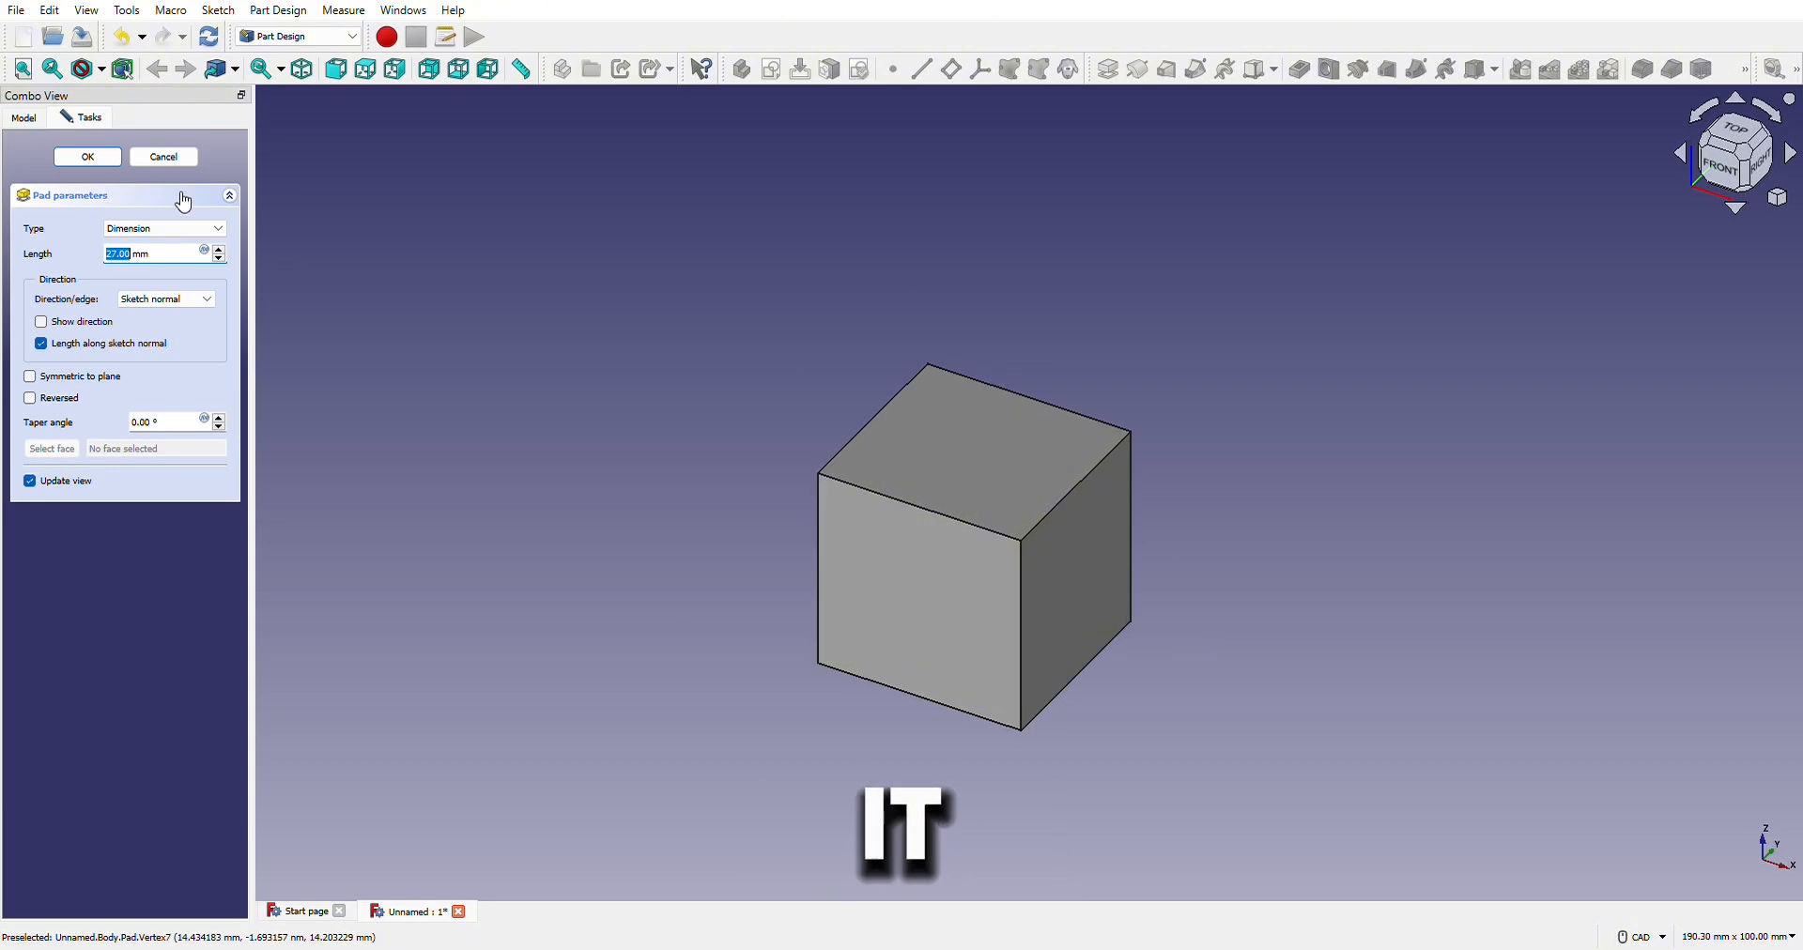
pyautogui.click(89, 158)
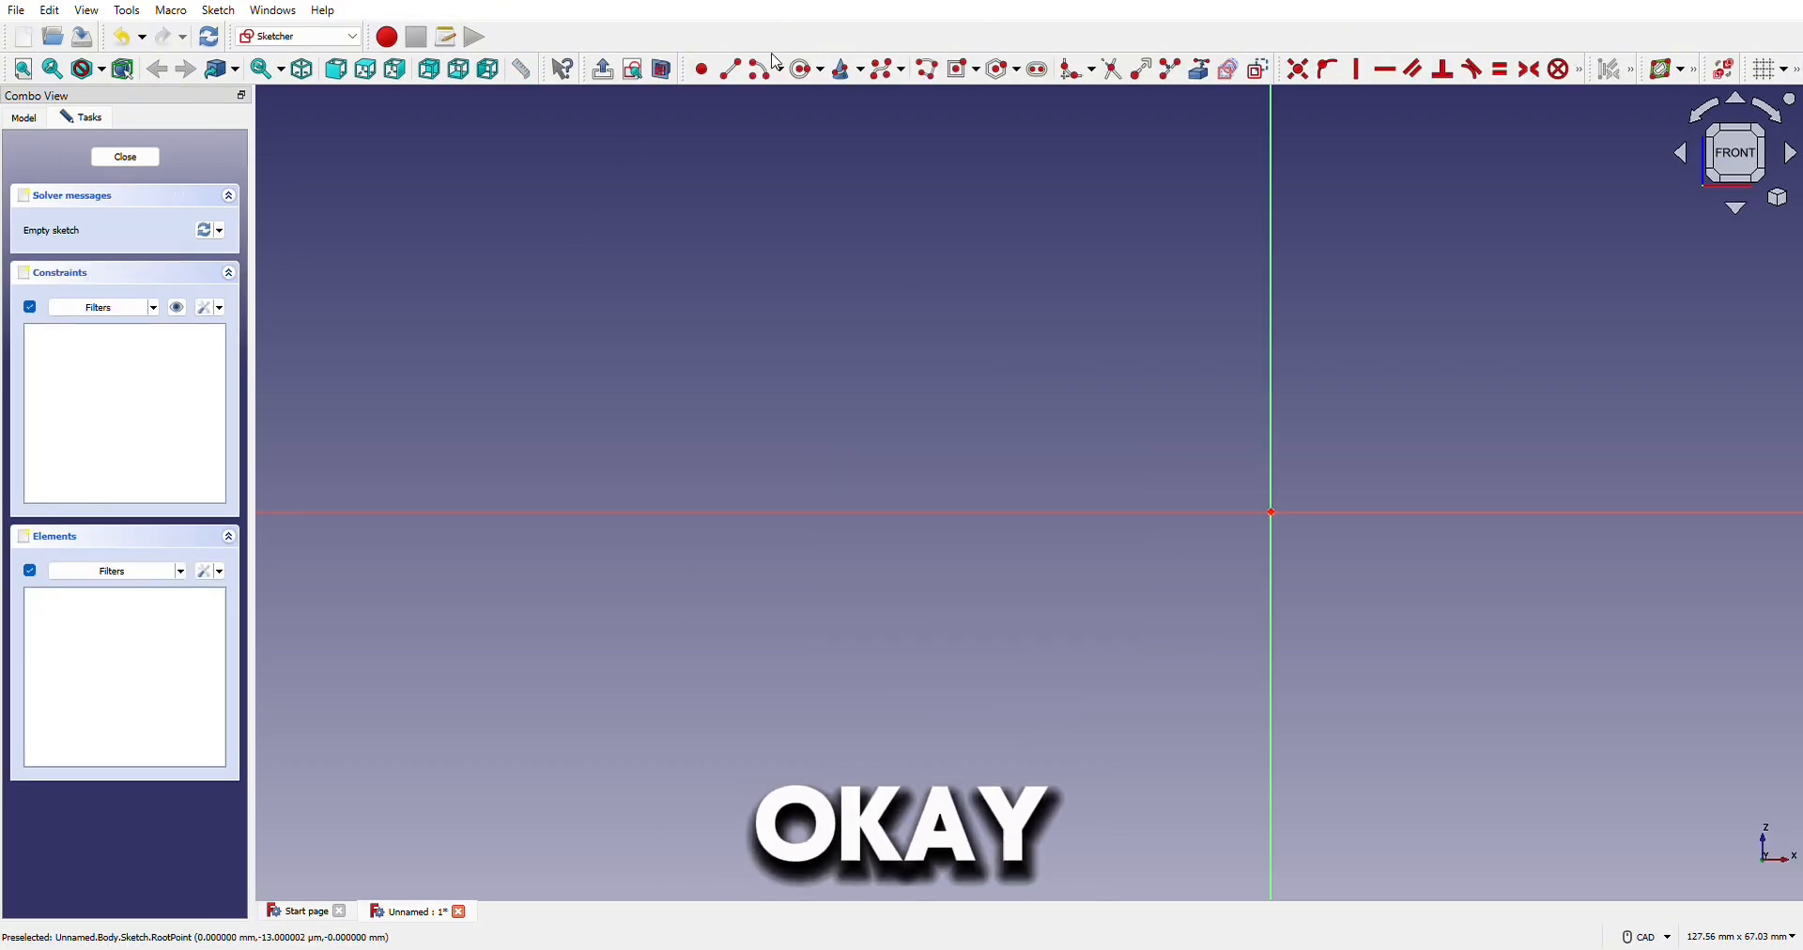
# Sketch a circle with a radius of about 5 mm centred on the origin.
pyautogui.click(804, 72)
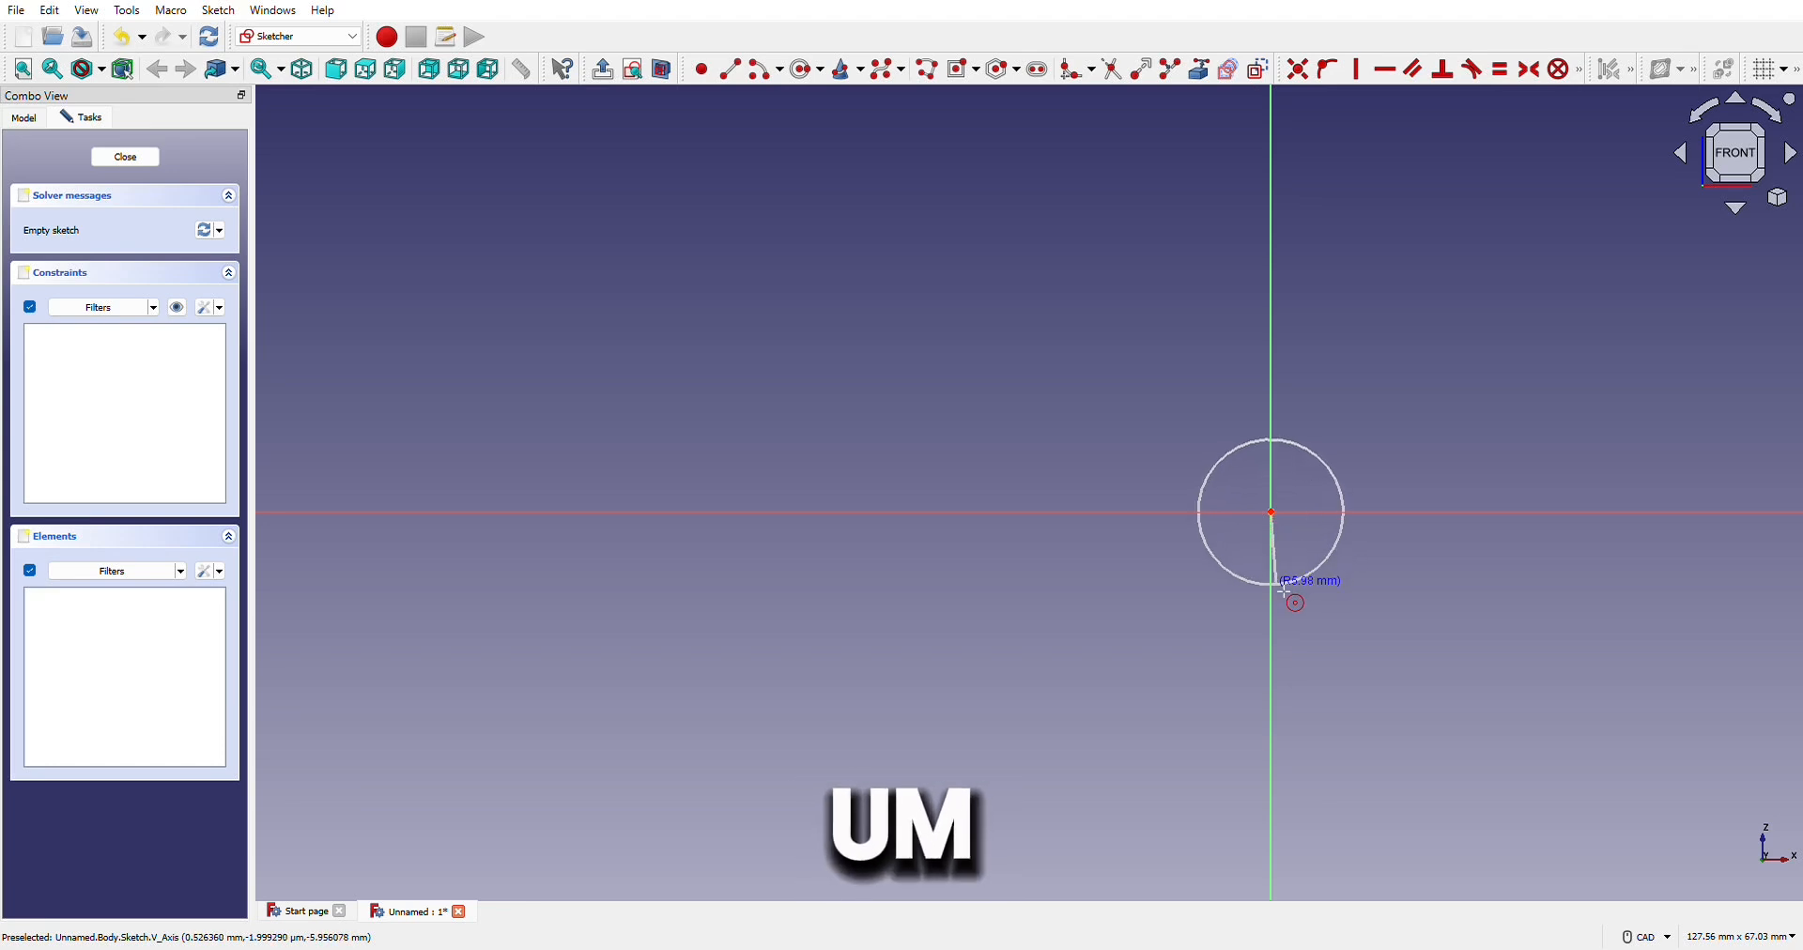
pyautogui.click(1340, 519)
pyautogui.scroll(5, 1361, 564)
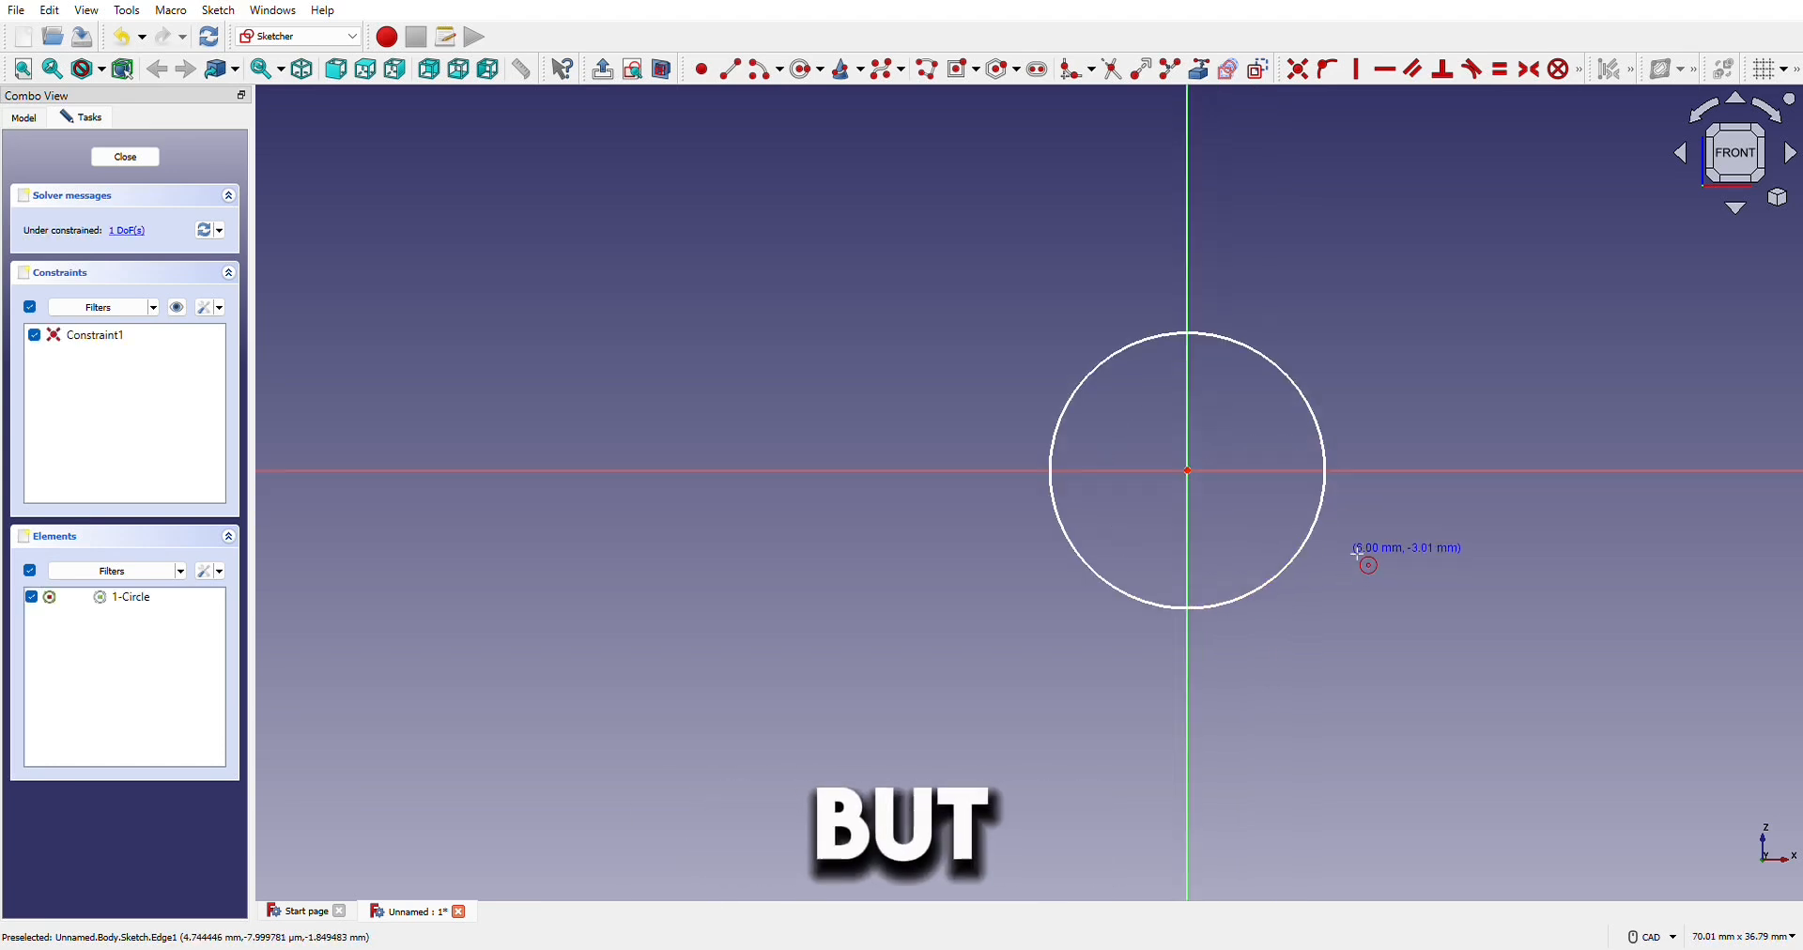
# Draw a horizontal line across the circle's diameter with both endpoints on the circle.
pyautogui.click(730, 69)
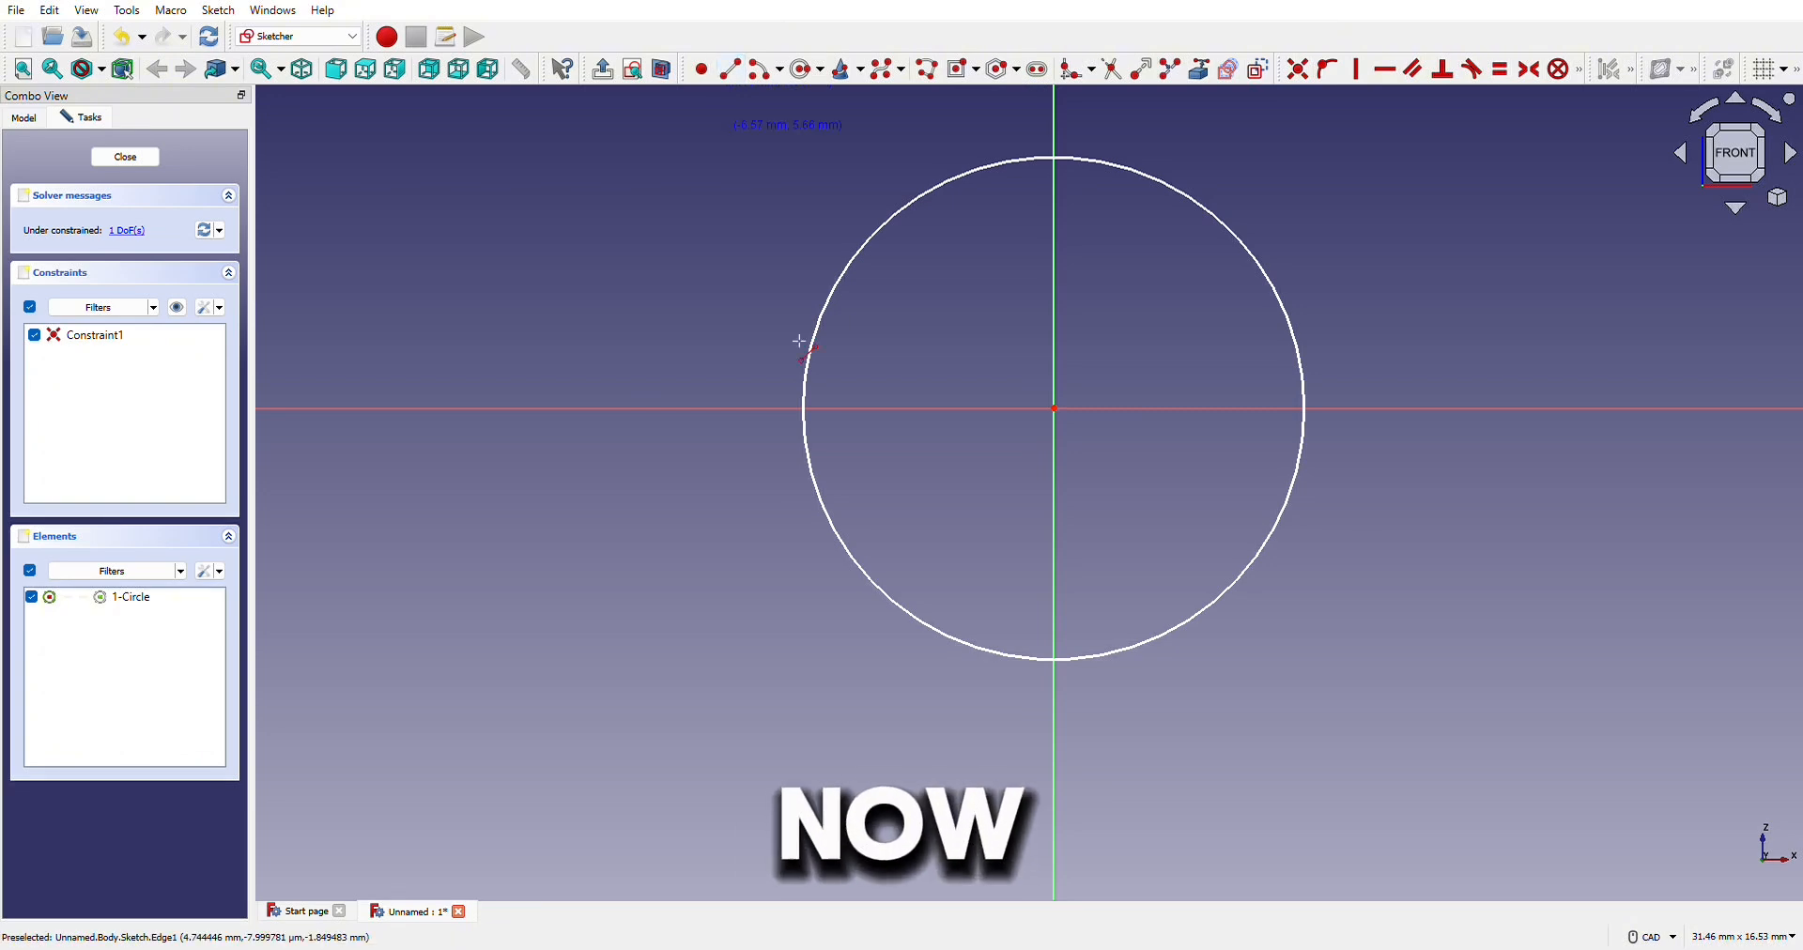
pyautogui.click(807, 410)
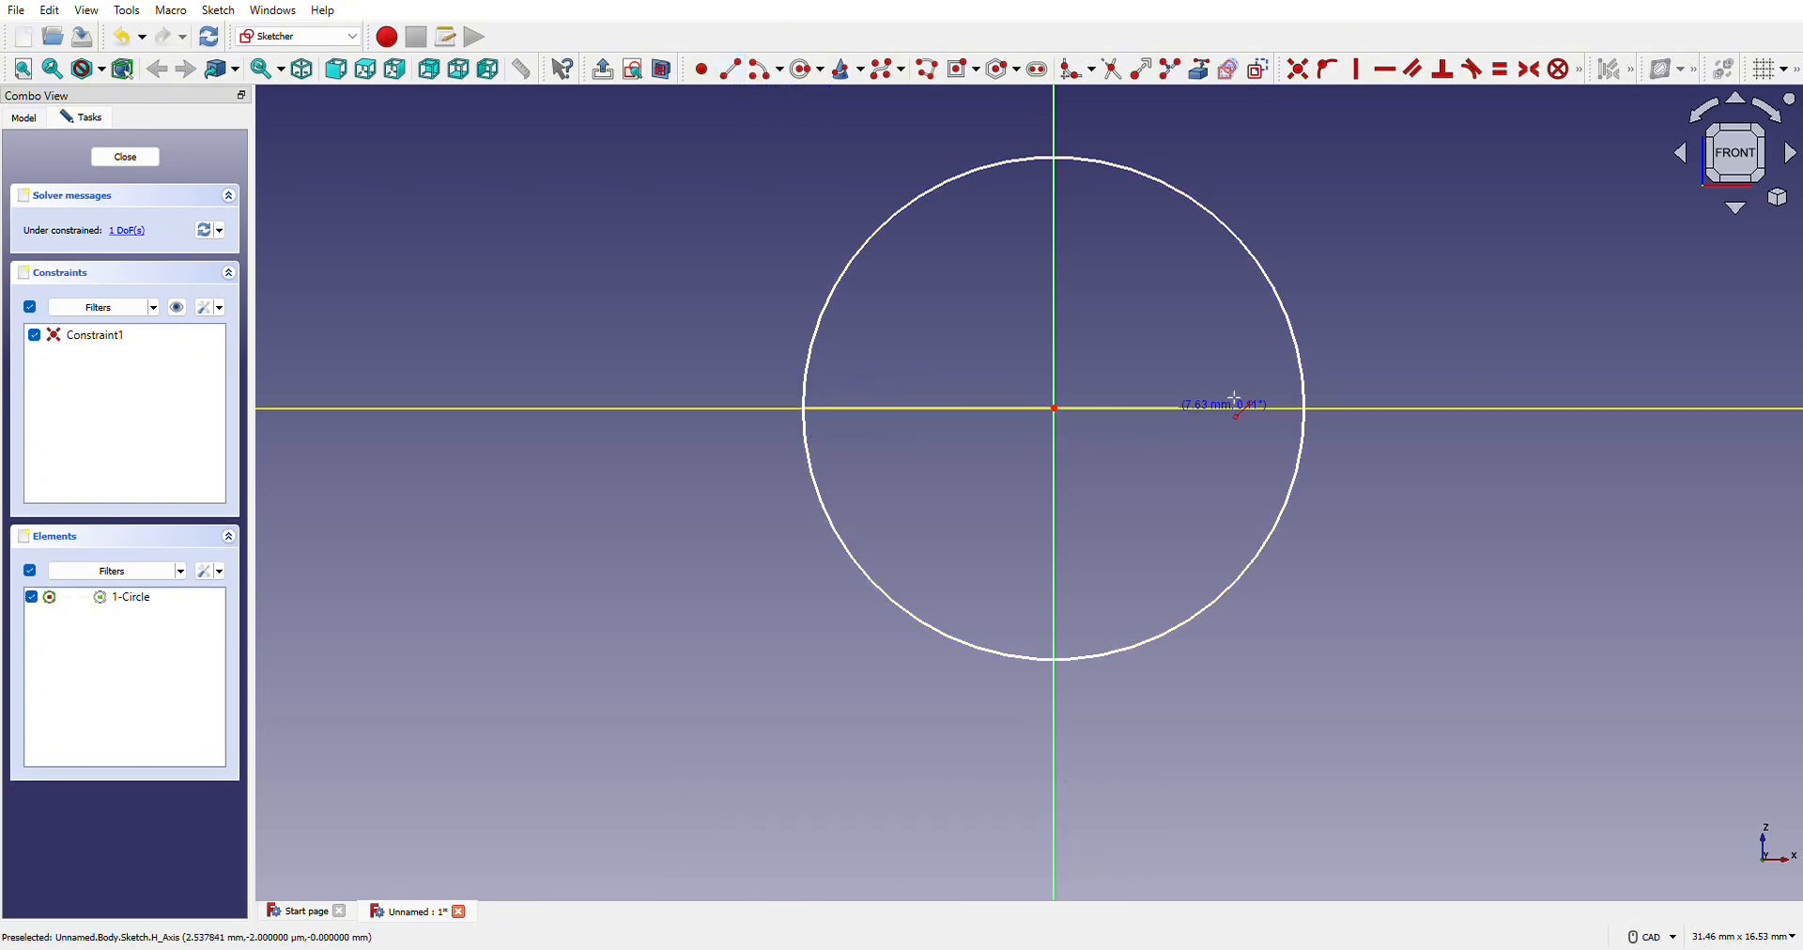
pyautogui.click(1312, 415)
pyautogui.scroll(10, 1339, 419)
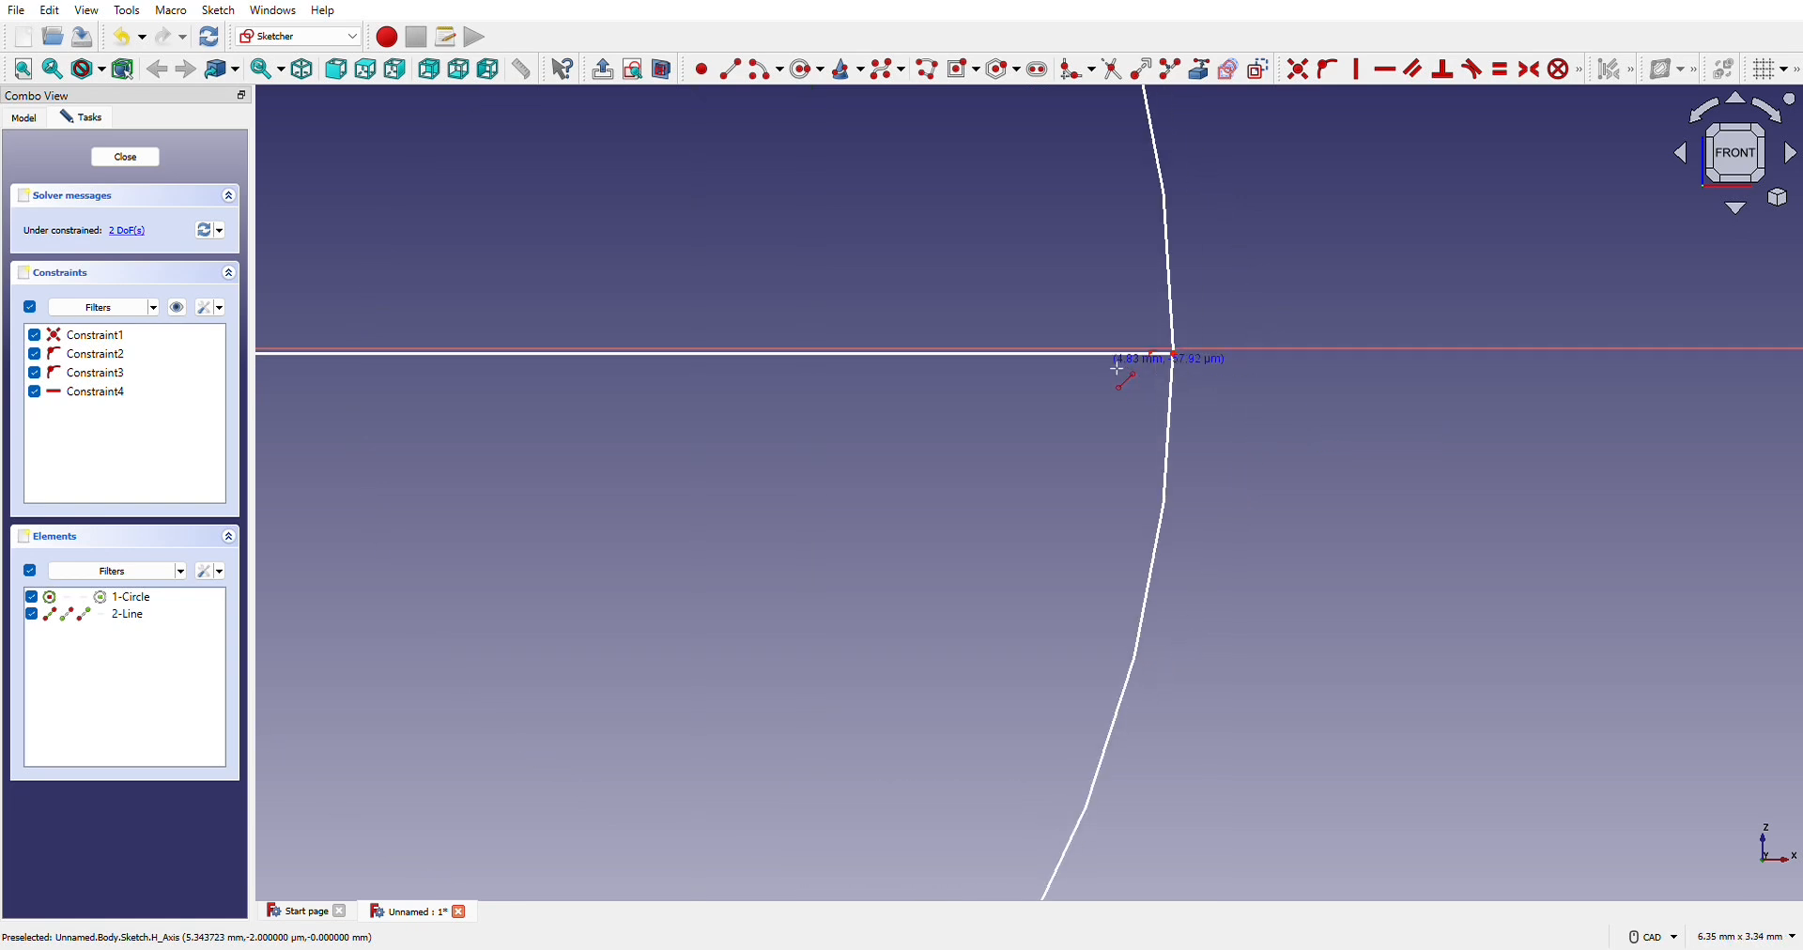
pyautogui.press('Escape')
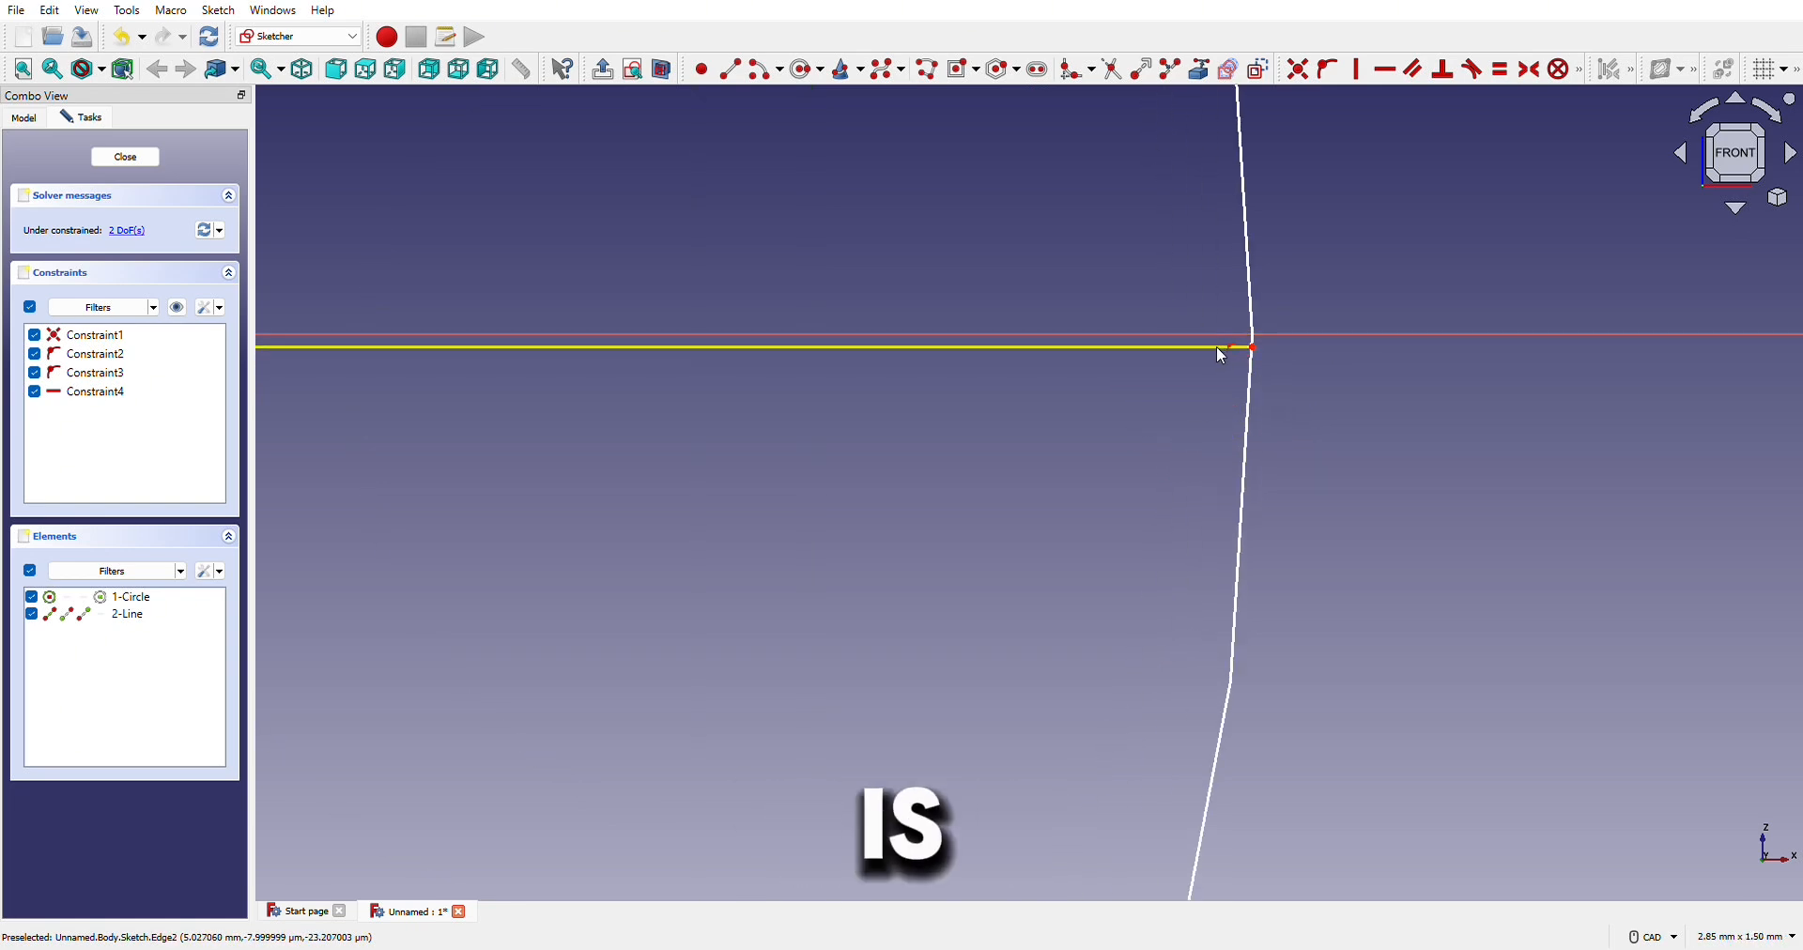
# Move the line precisely onto the horizontal axis so it passes through the circle's centre.
pyautogui.moveTo(1220, 347); pyautogui.dragTo(1220, 338)
pyautogui.scroll(-10, 1066, 414)
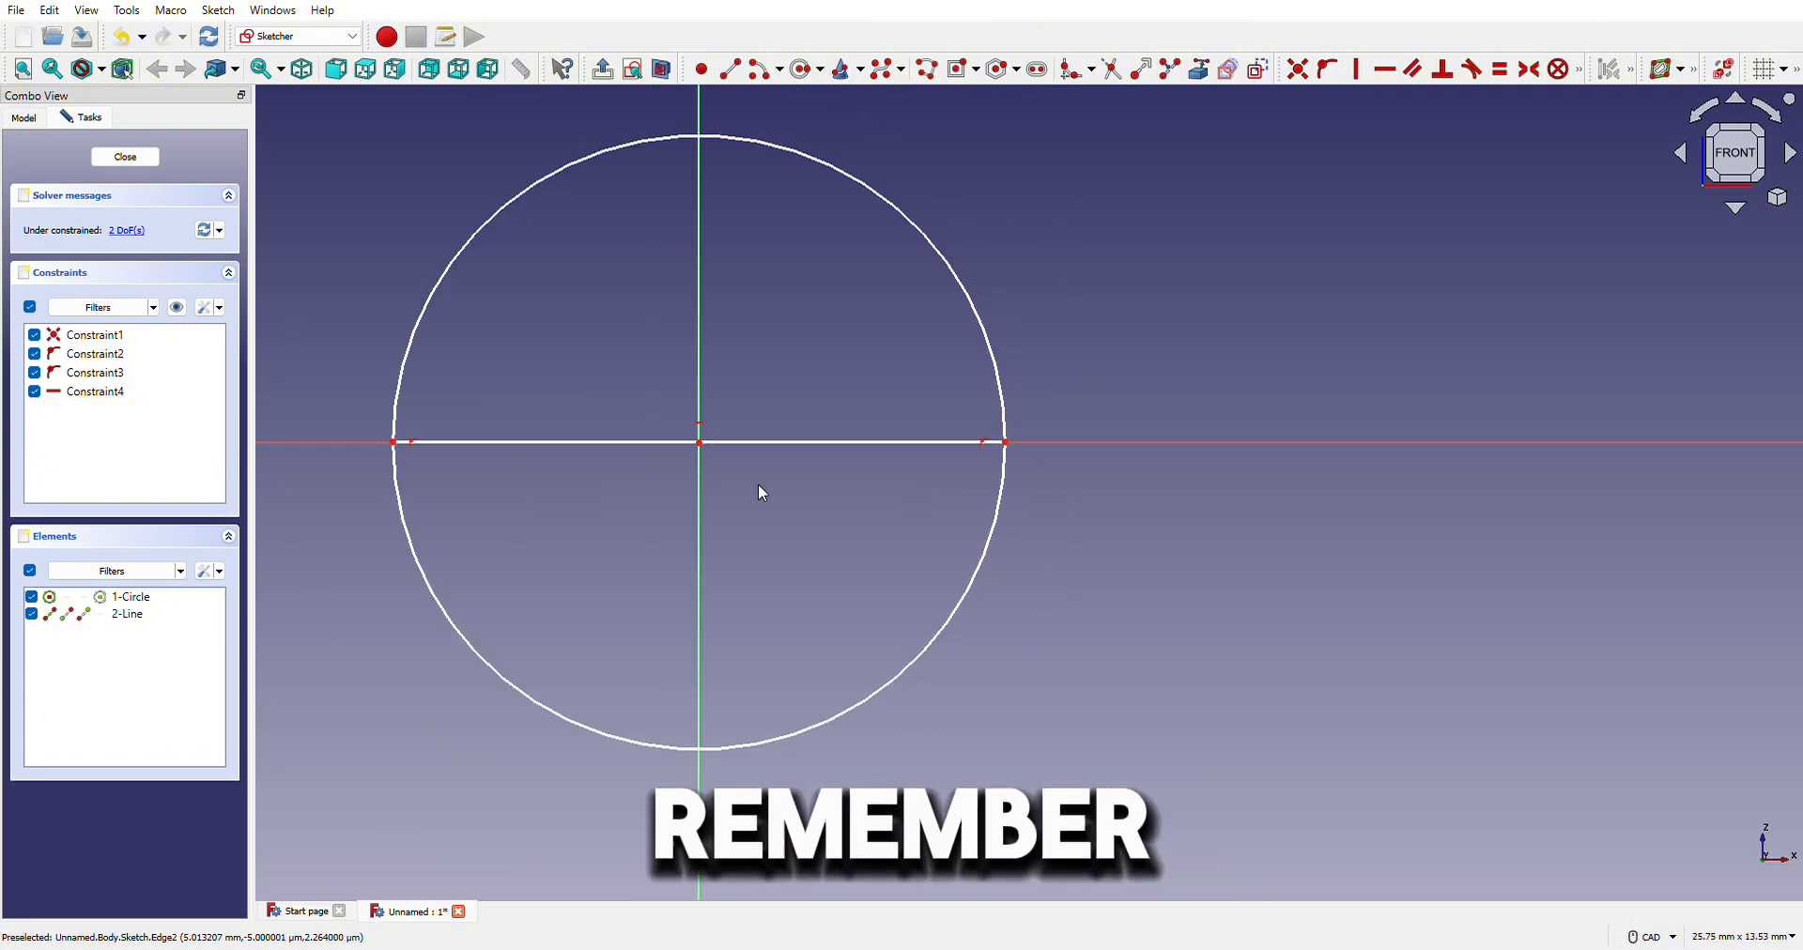
pyautogui.scroll(5, 392, 457)
pyautogui.scroll(6, 393, 457)
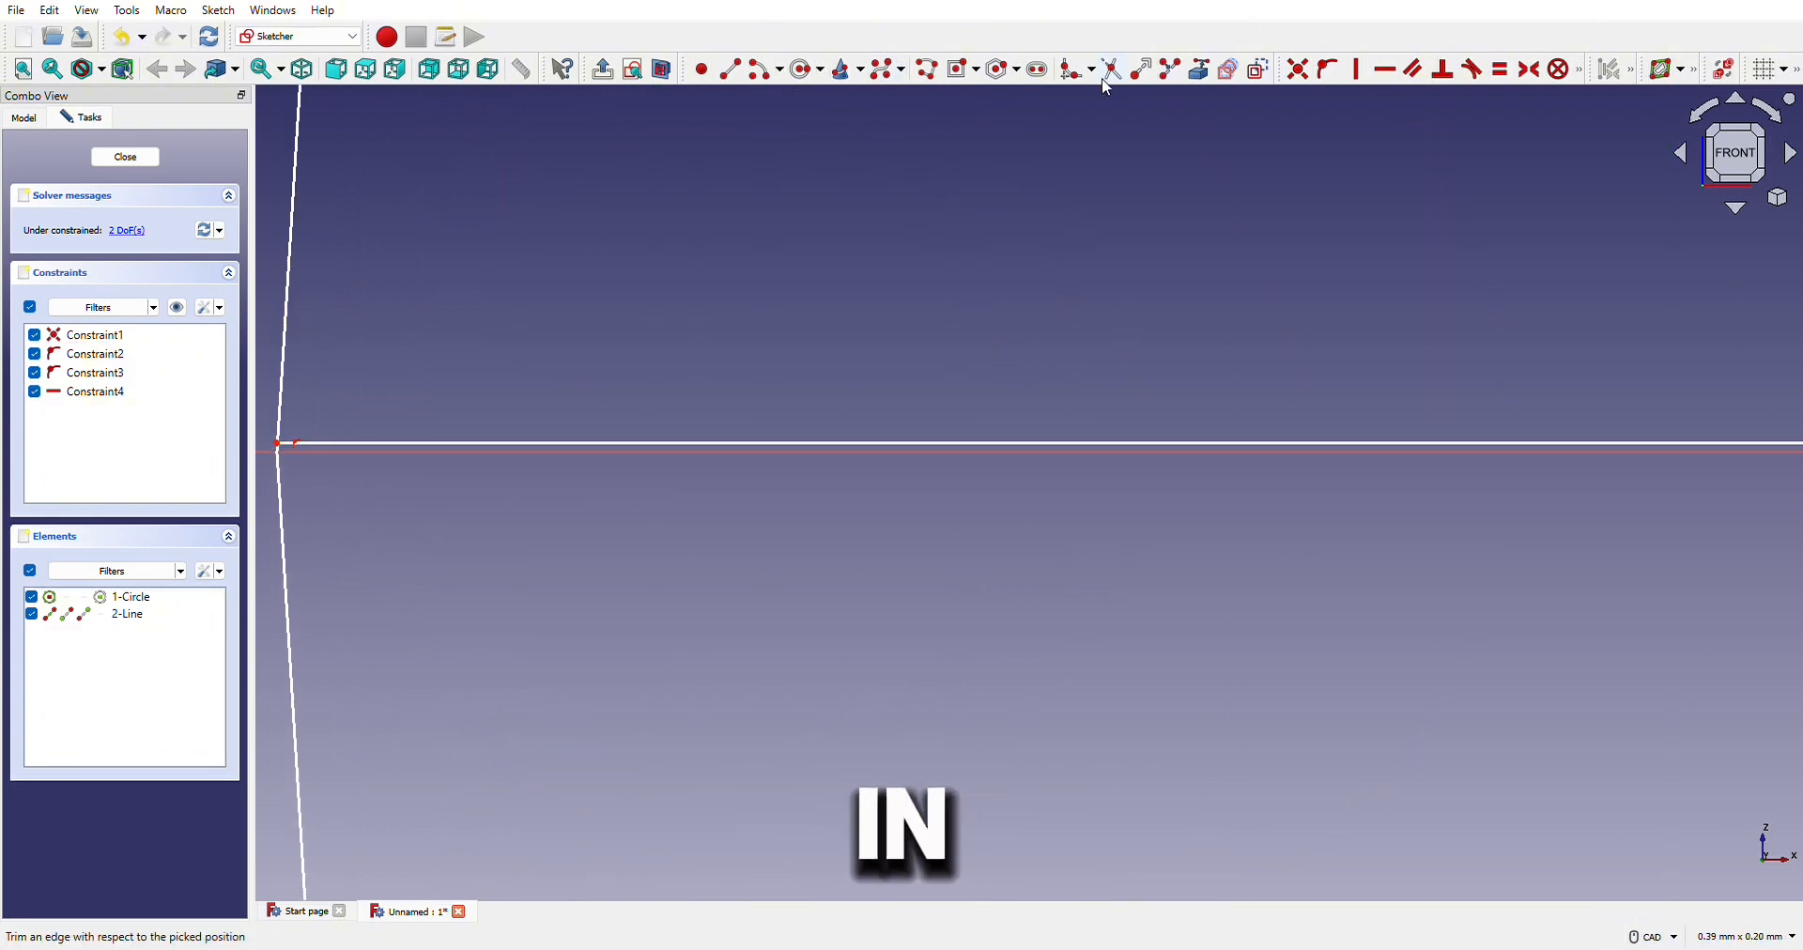
pyautogui.click(1175, 87)
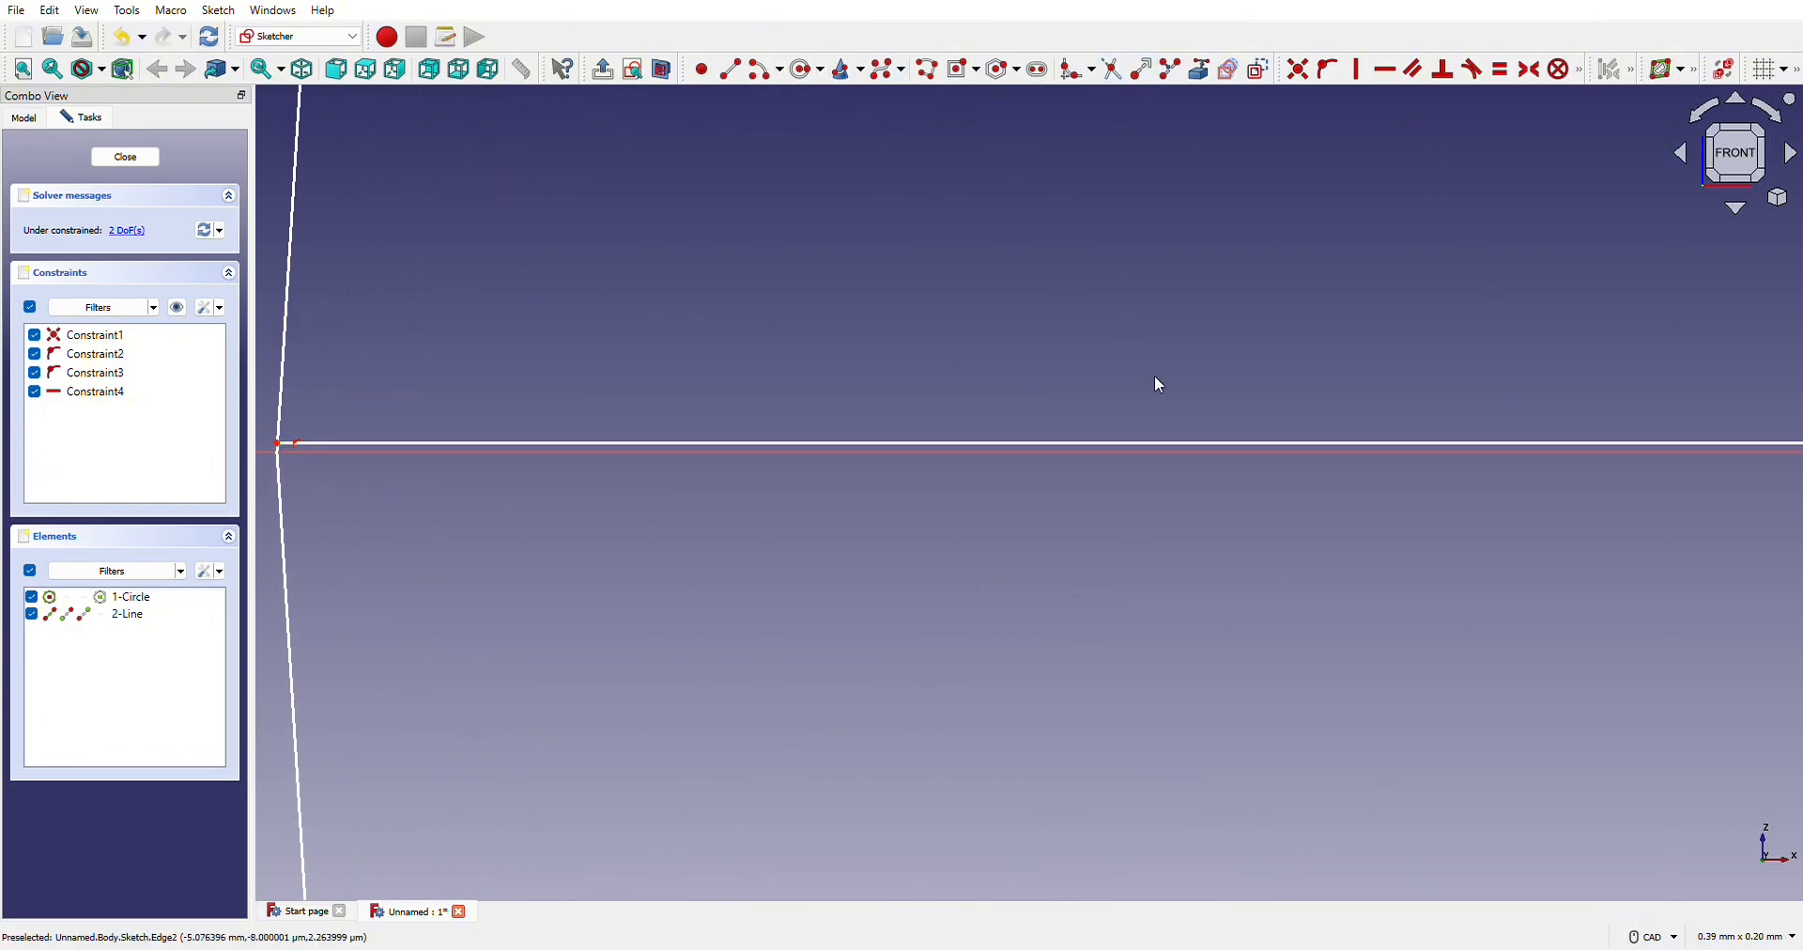
pyautogui.click(1198, 454)
pyautogui.scroll(-15, 1191, 451)
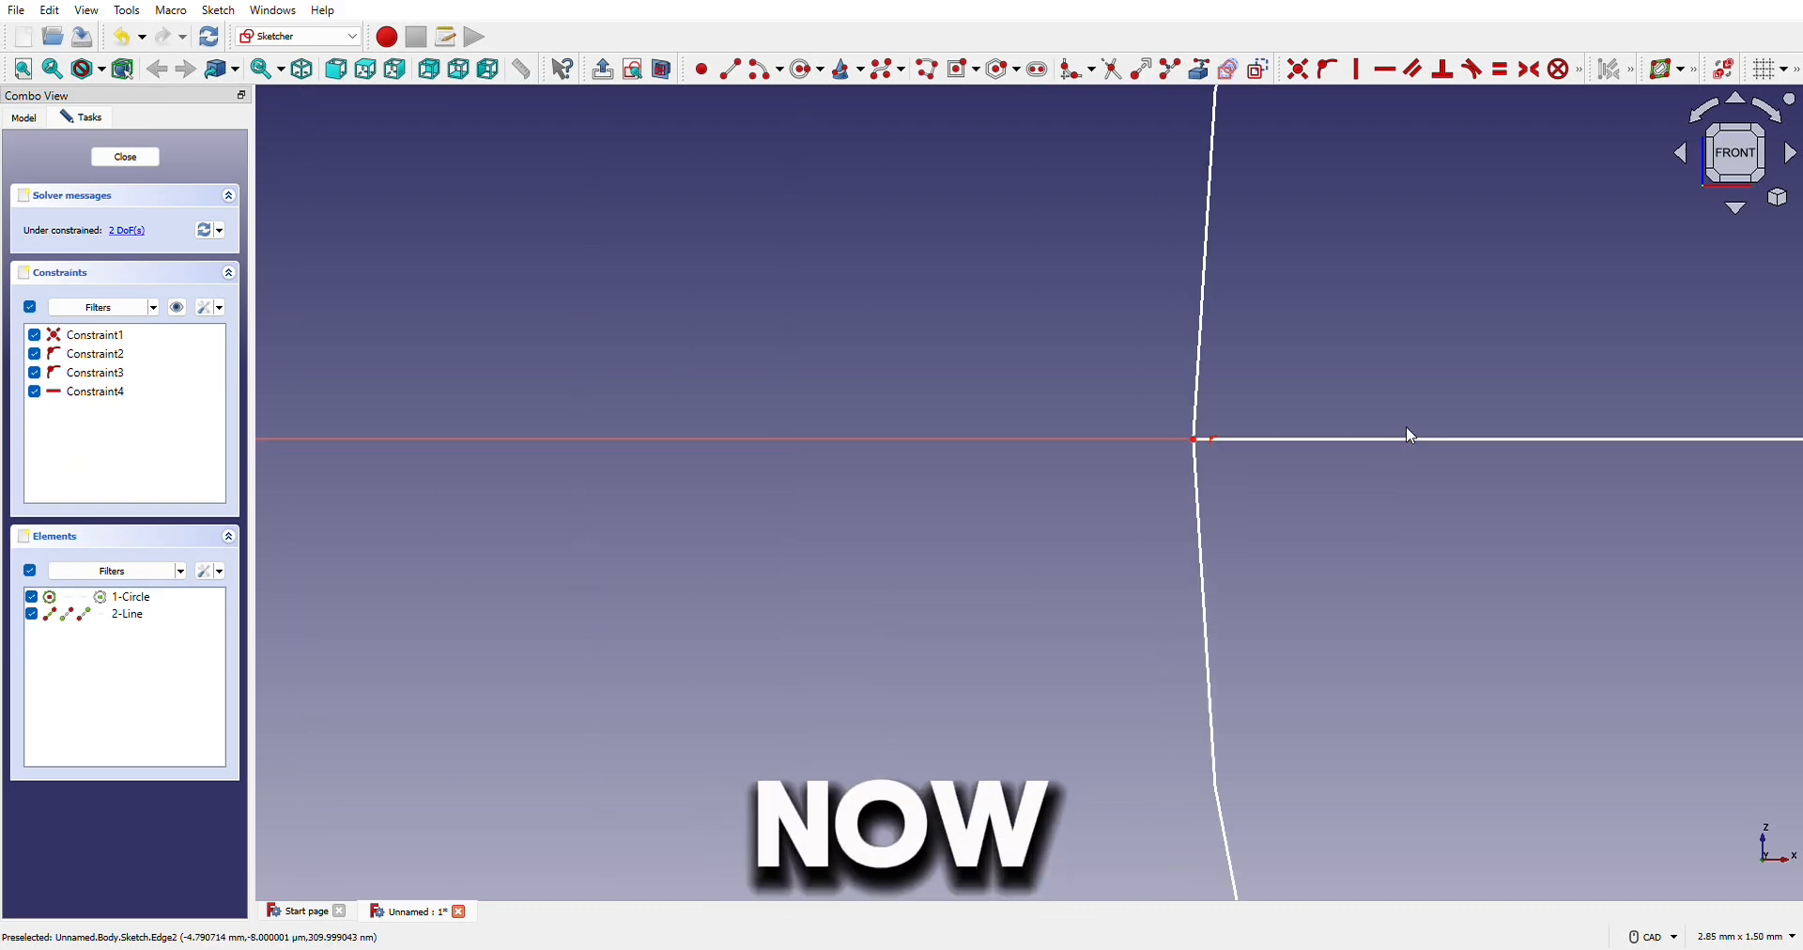
pyautogui.scroll(-5, 1502, 408)
pyautogui.scroll(12, 1699, 436)
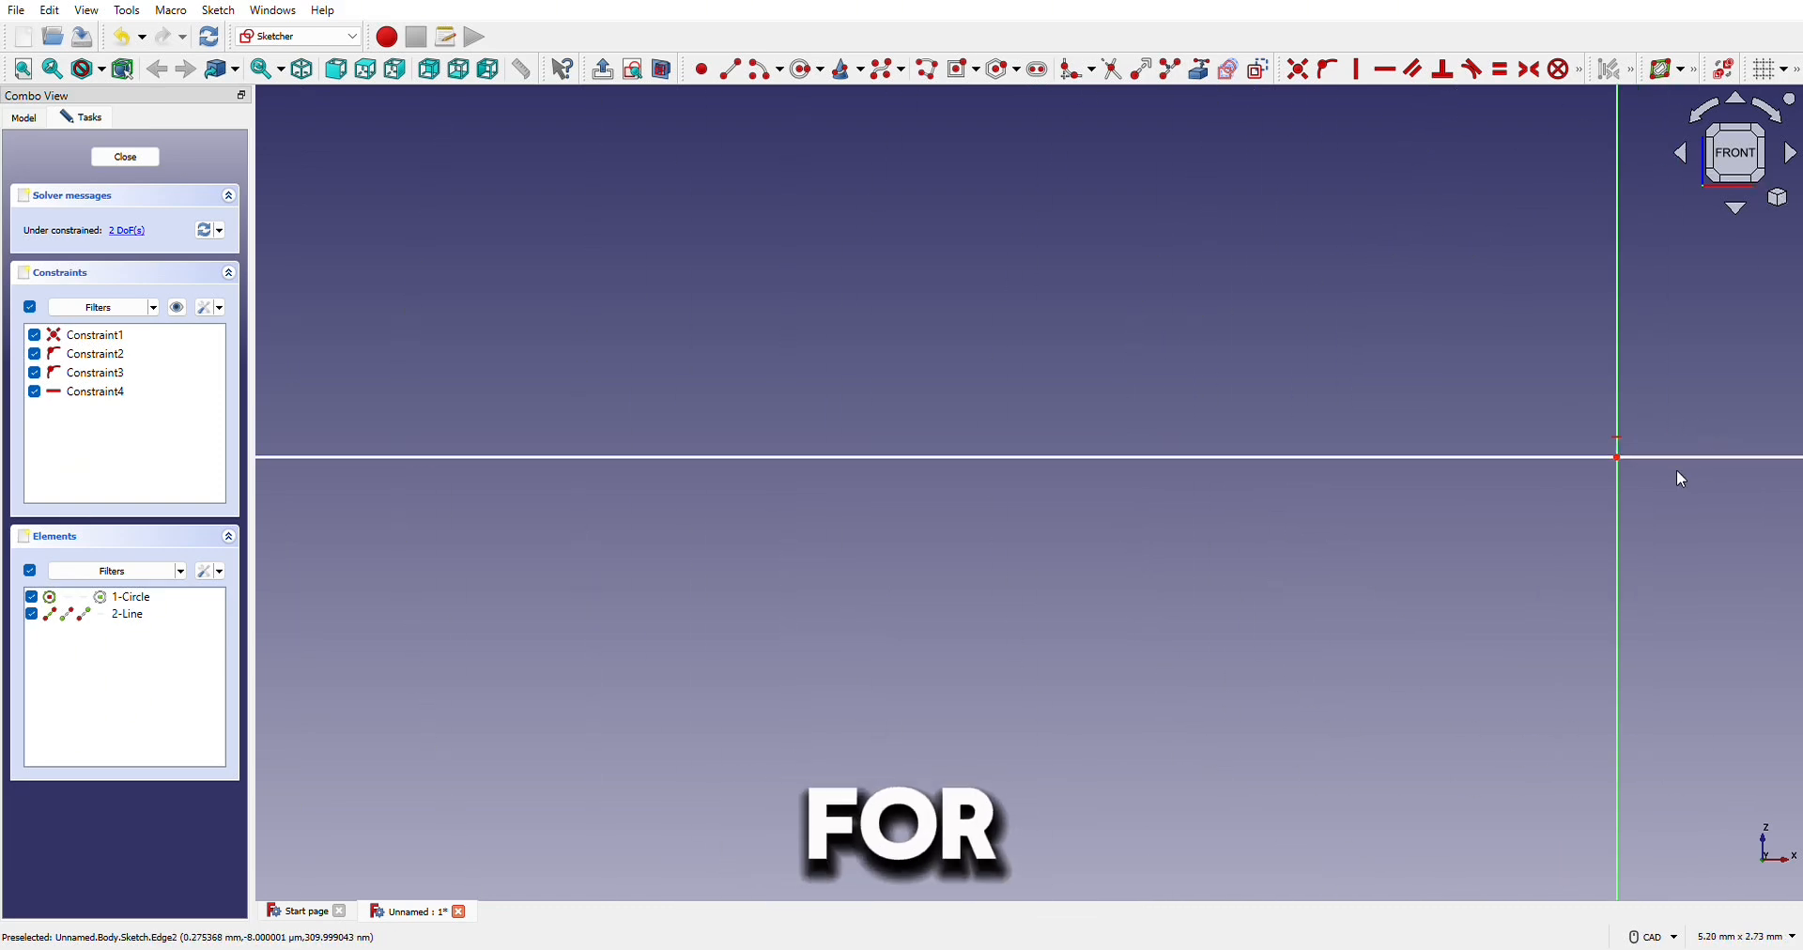
pyautogui.scroll(15, 1397, 419)
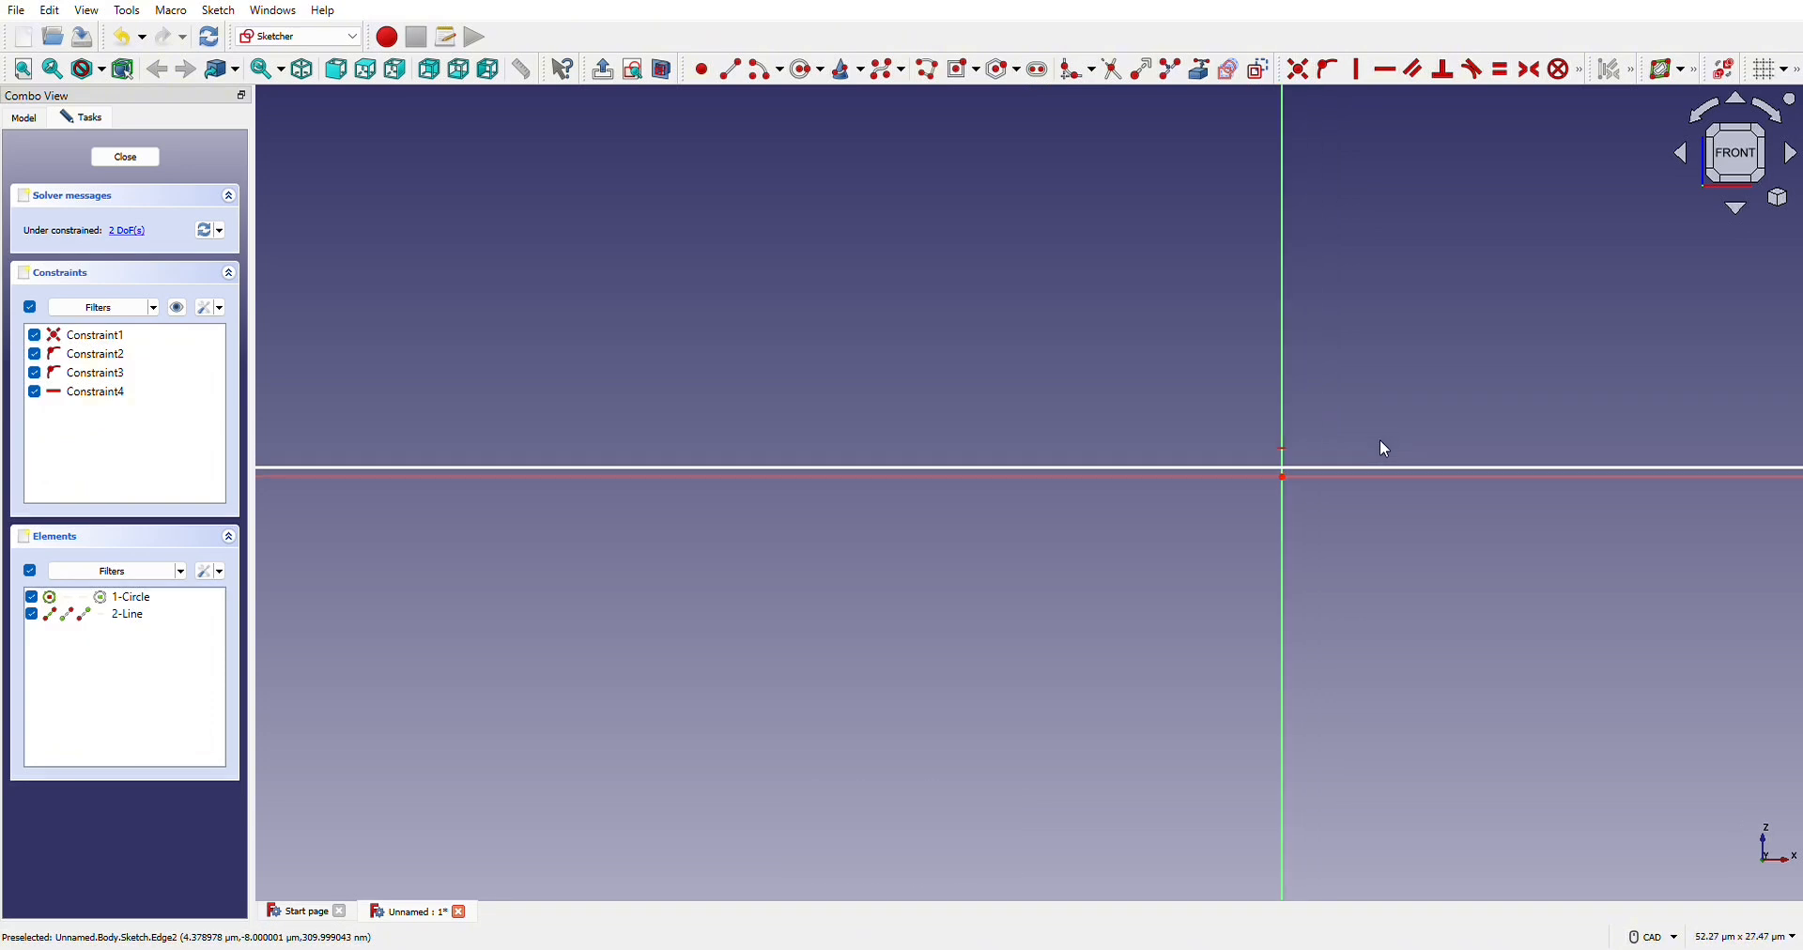
pyautogui.scroll(-2, 1246, 493)
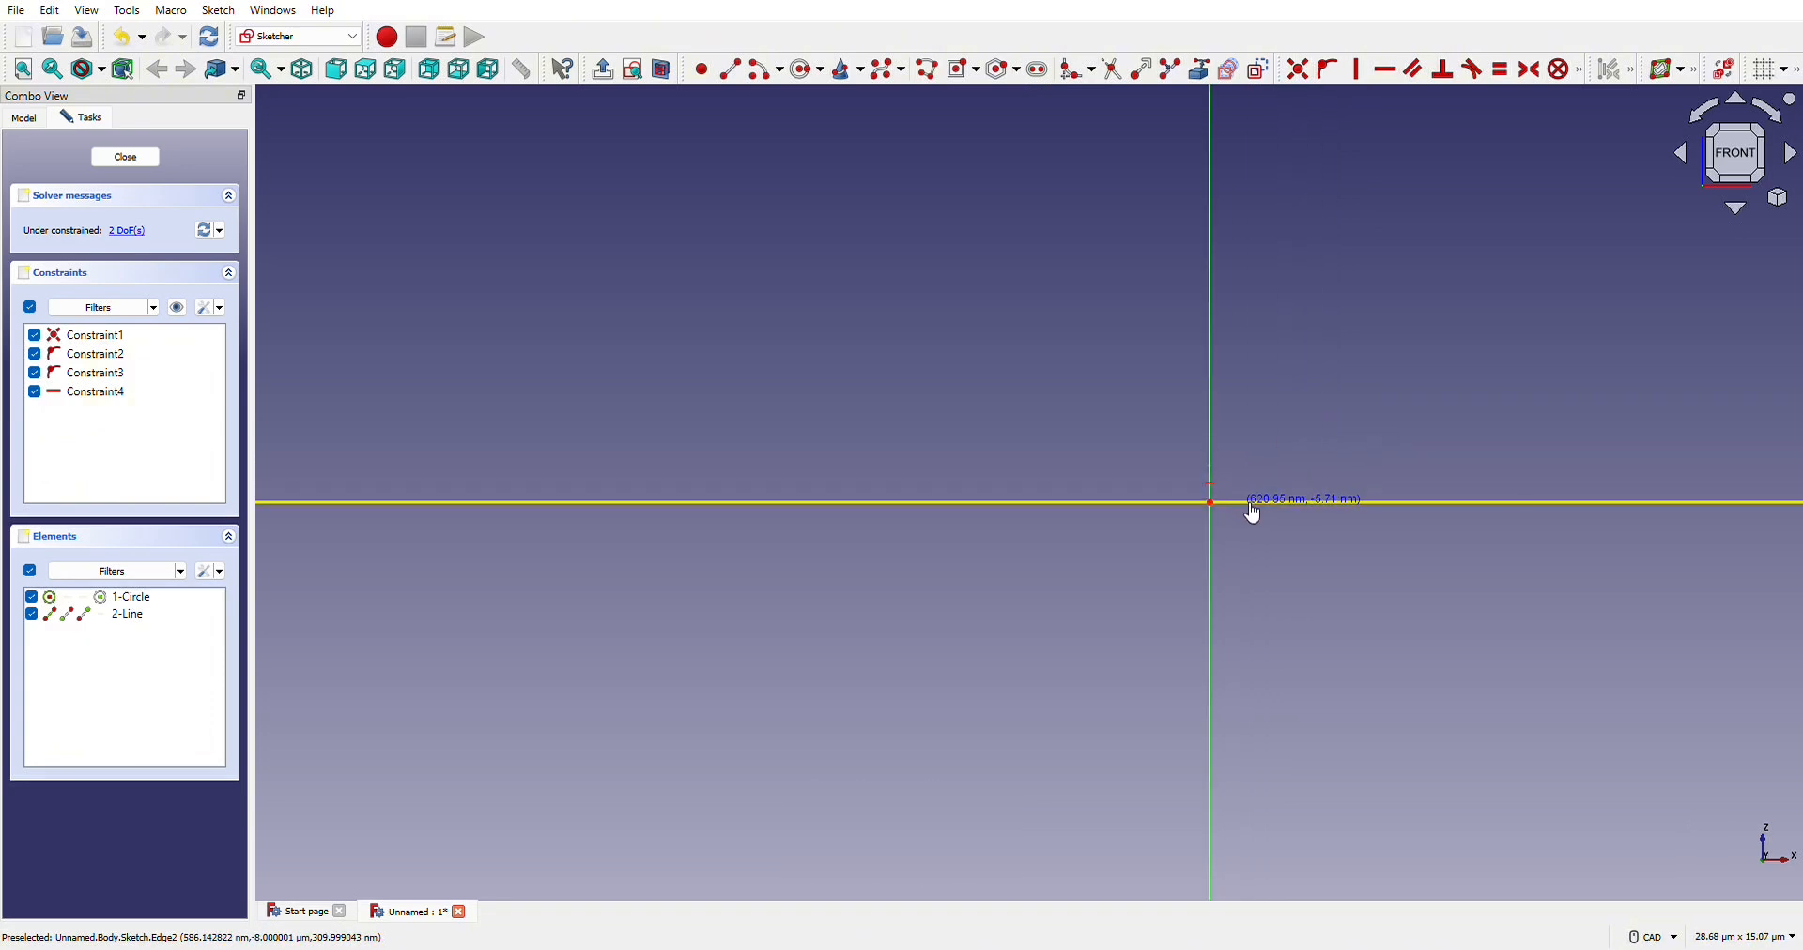
pyautogui.scroll(-20, 1243, 501)
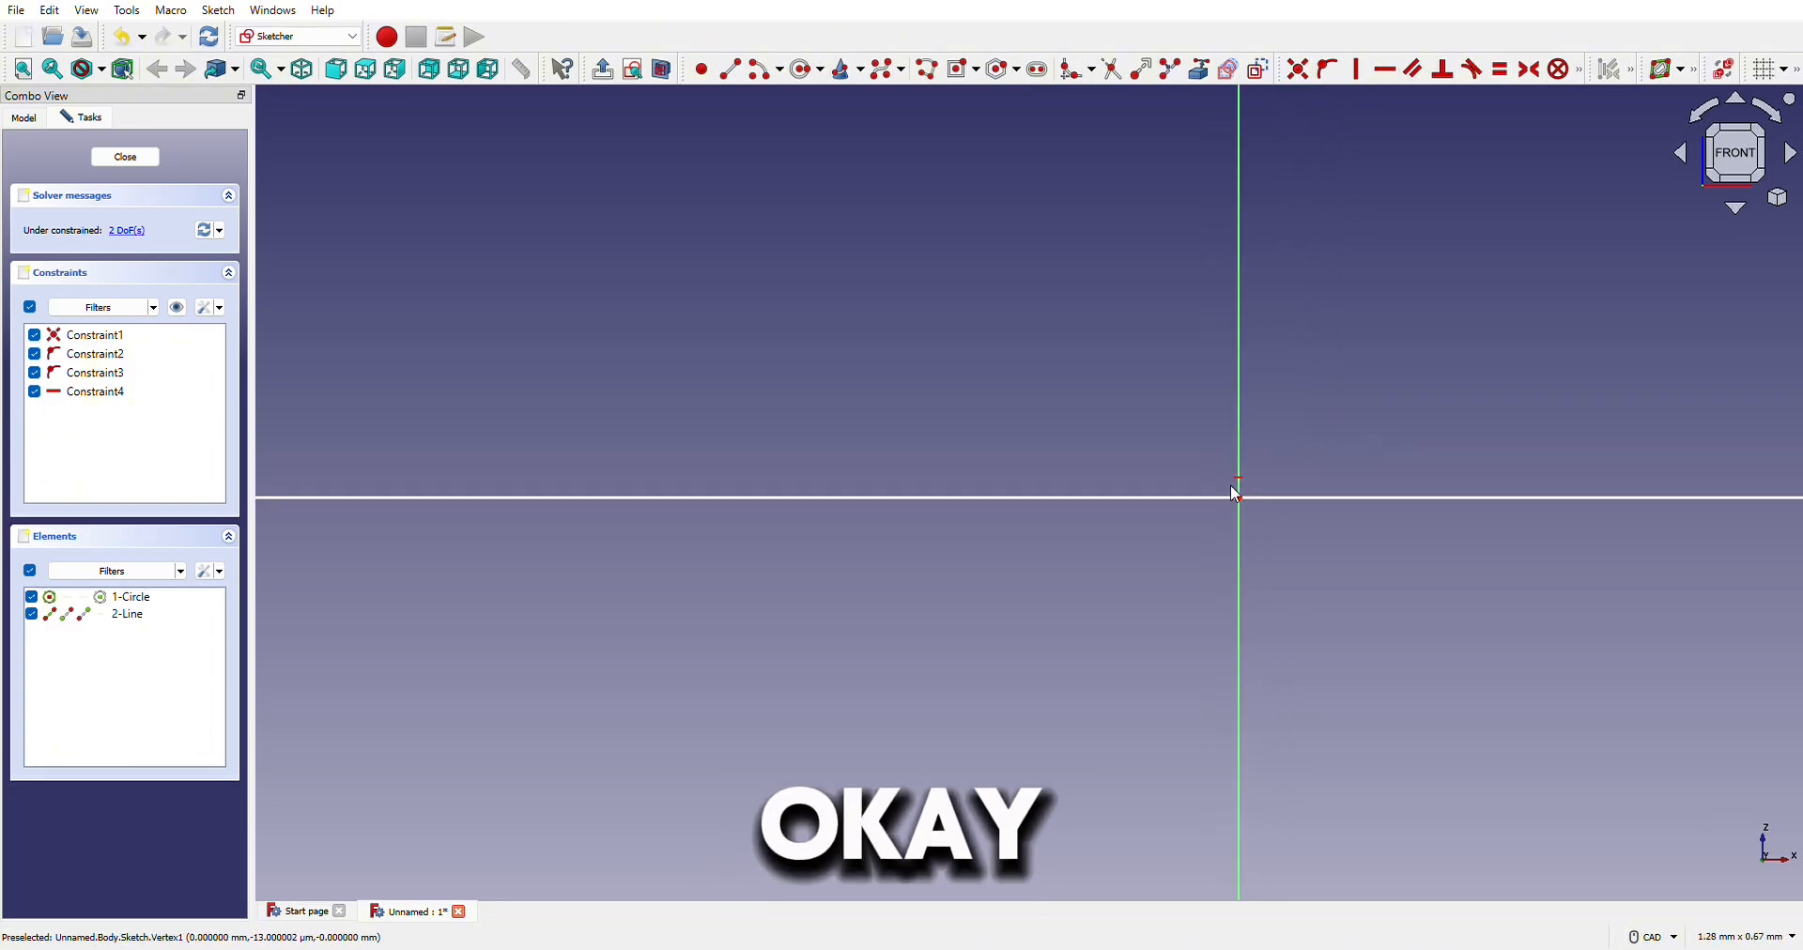
# Examine the line at the circle's centre and along its length for alignment with the horizontal axis.
pyautogui.scroll(-2, 1248, 483)
pyautogui.scroll(10, 1044, 490)
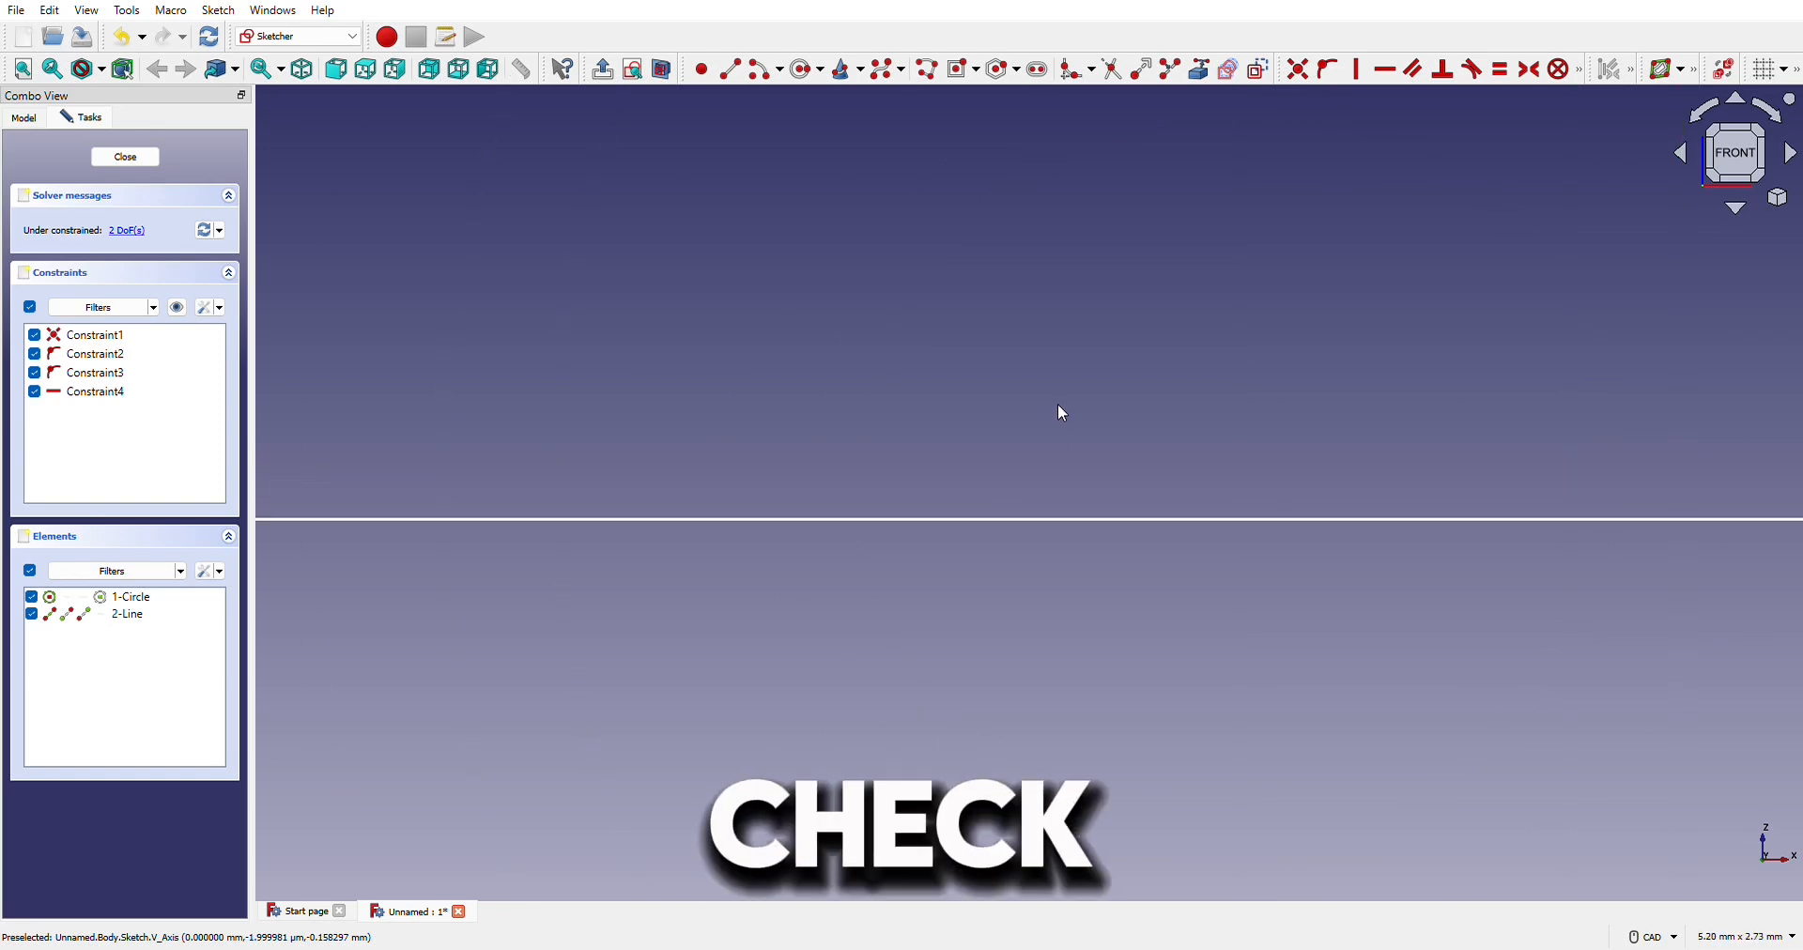
pyautogui.scroll(-3, 971, 714)
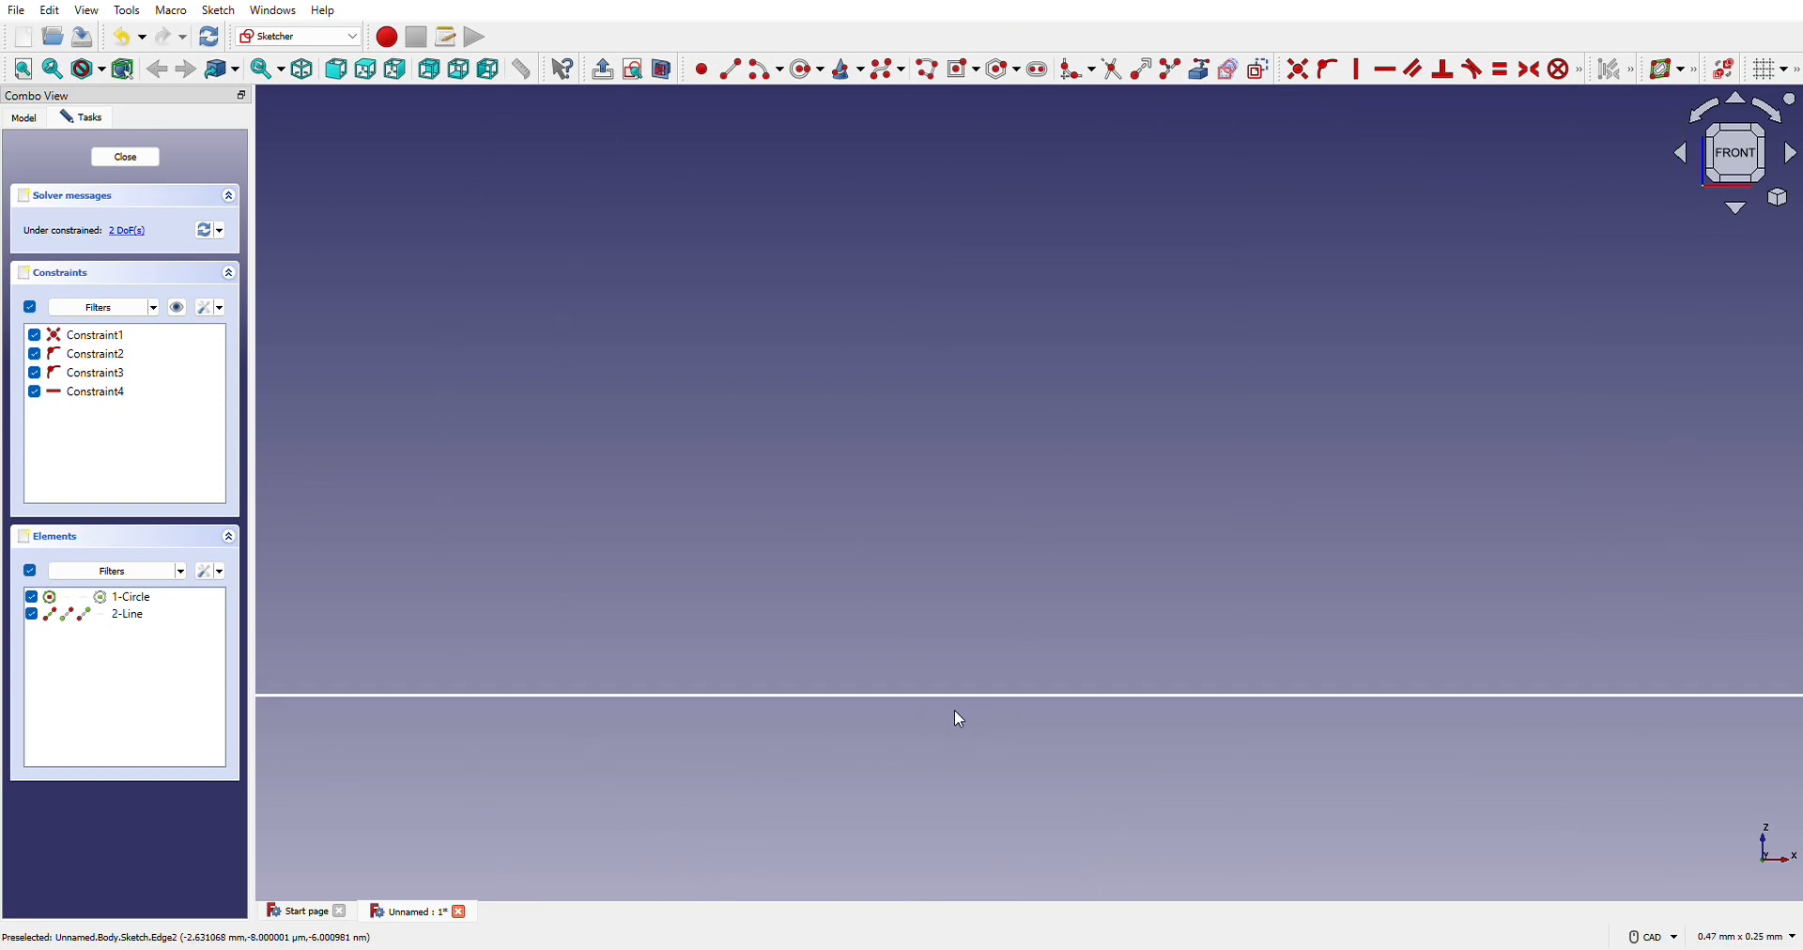
pyautogui.scroll(-6, 1099, 692)
pyautogui.scroll(10, 1332, 714)
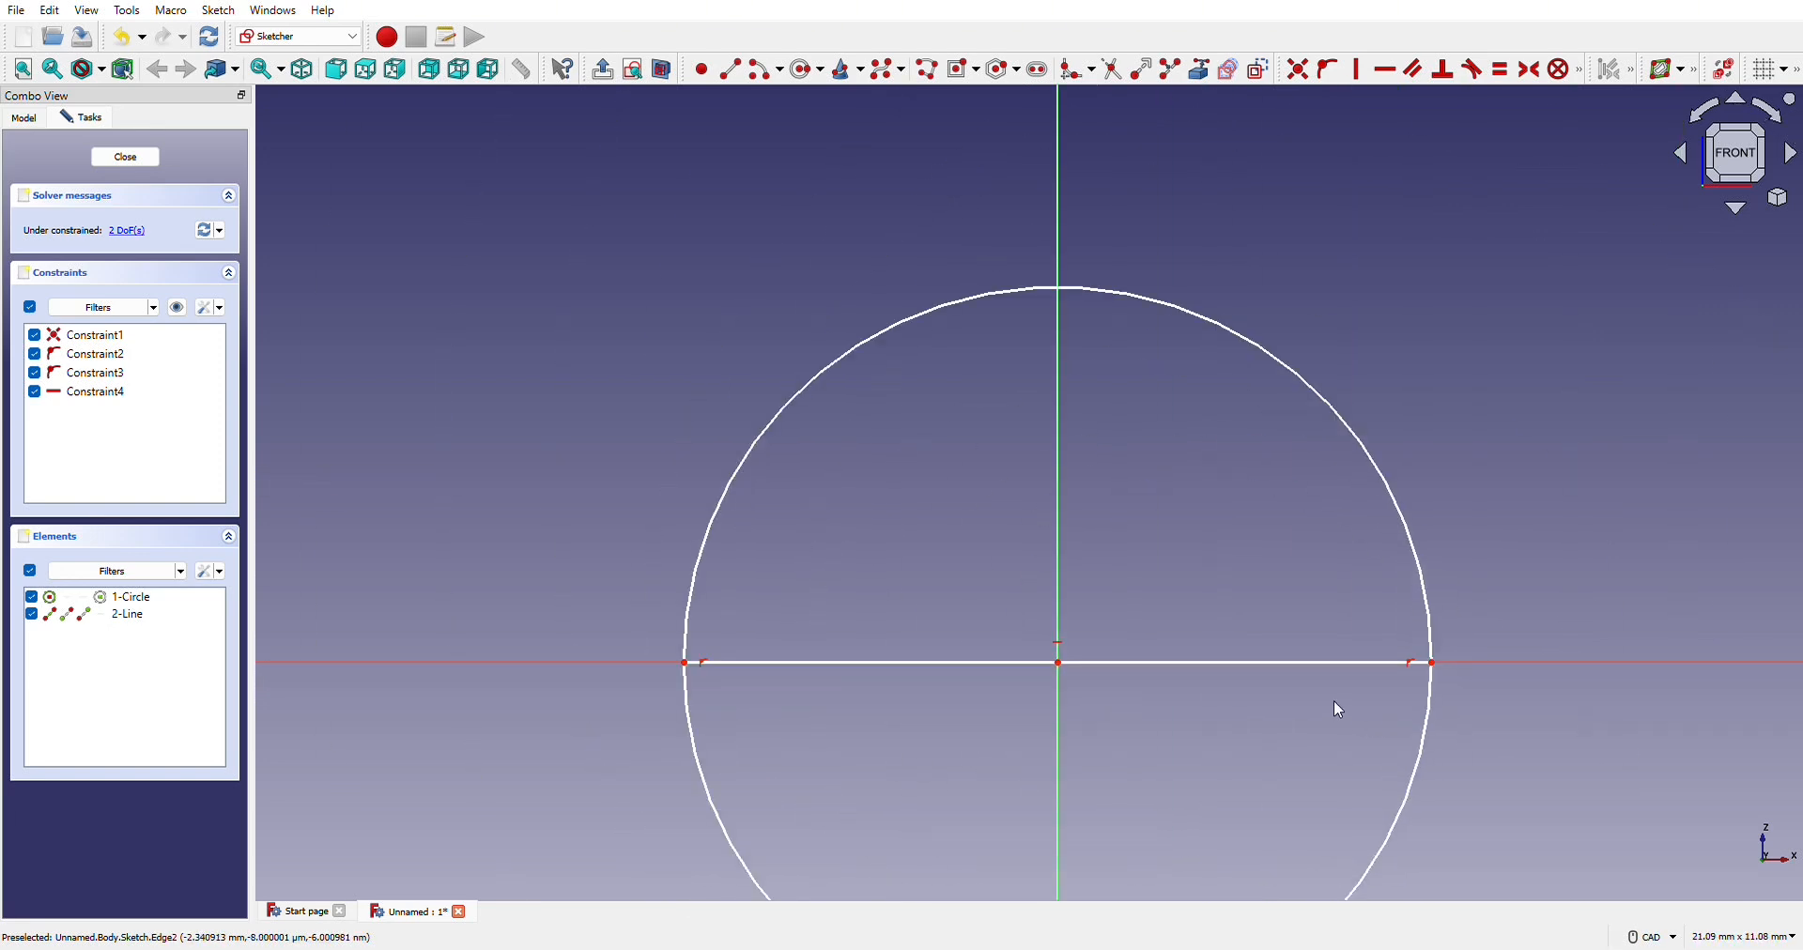
pyautogui.scroll(10, 1296, 620)
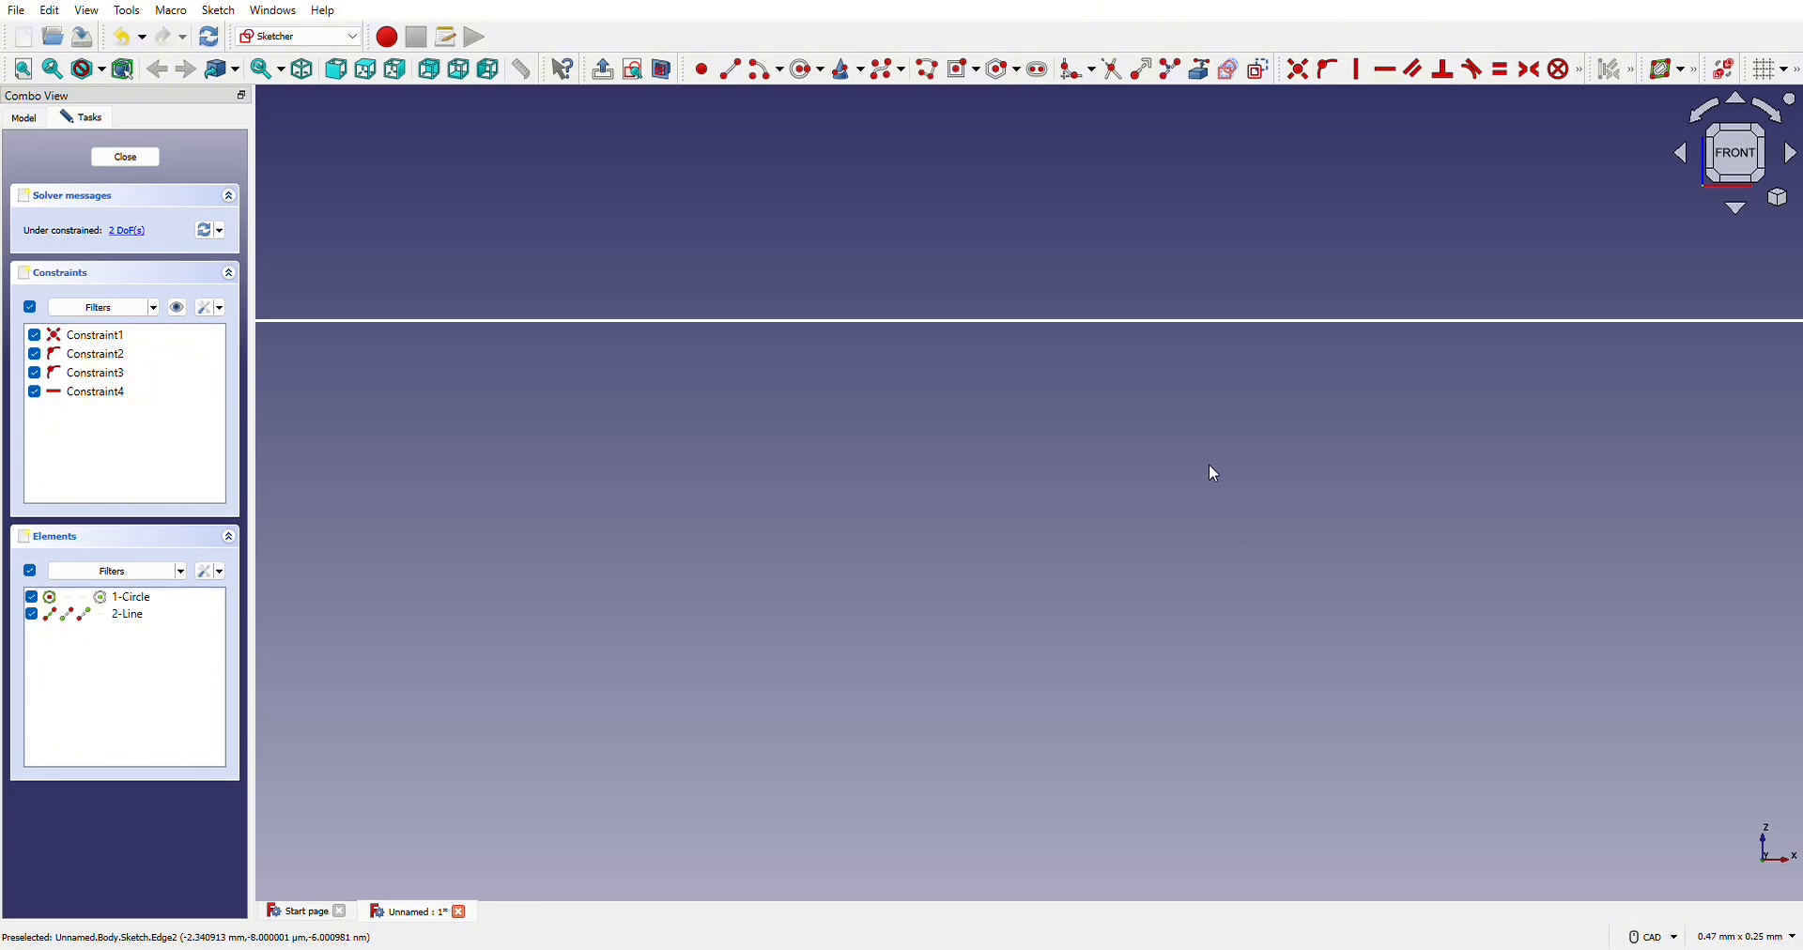
pyautogui.scroll(-20, 424, 237)
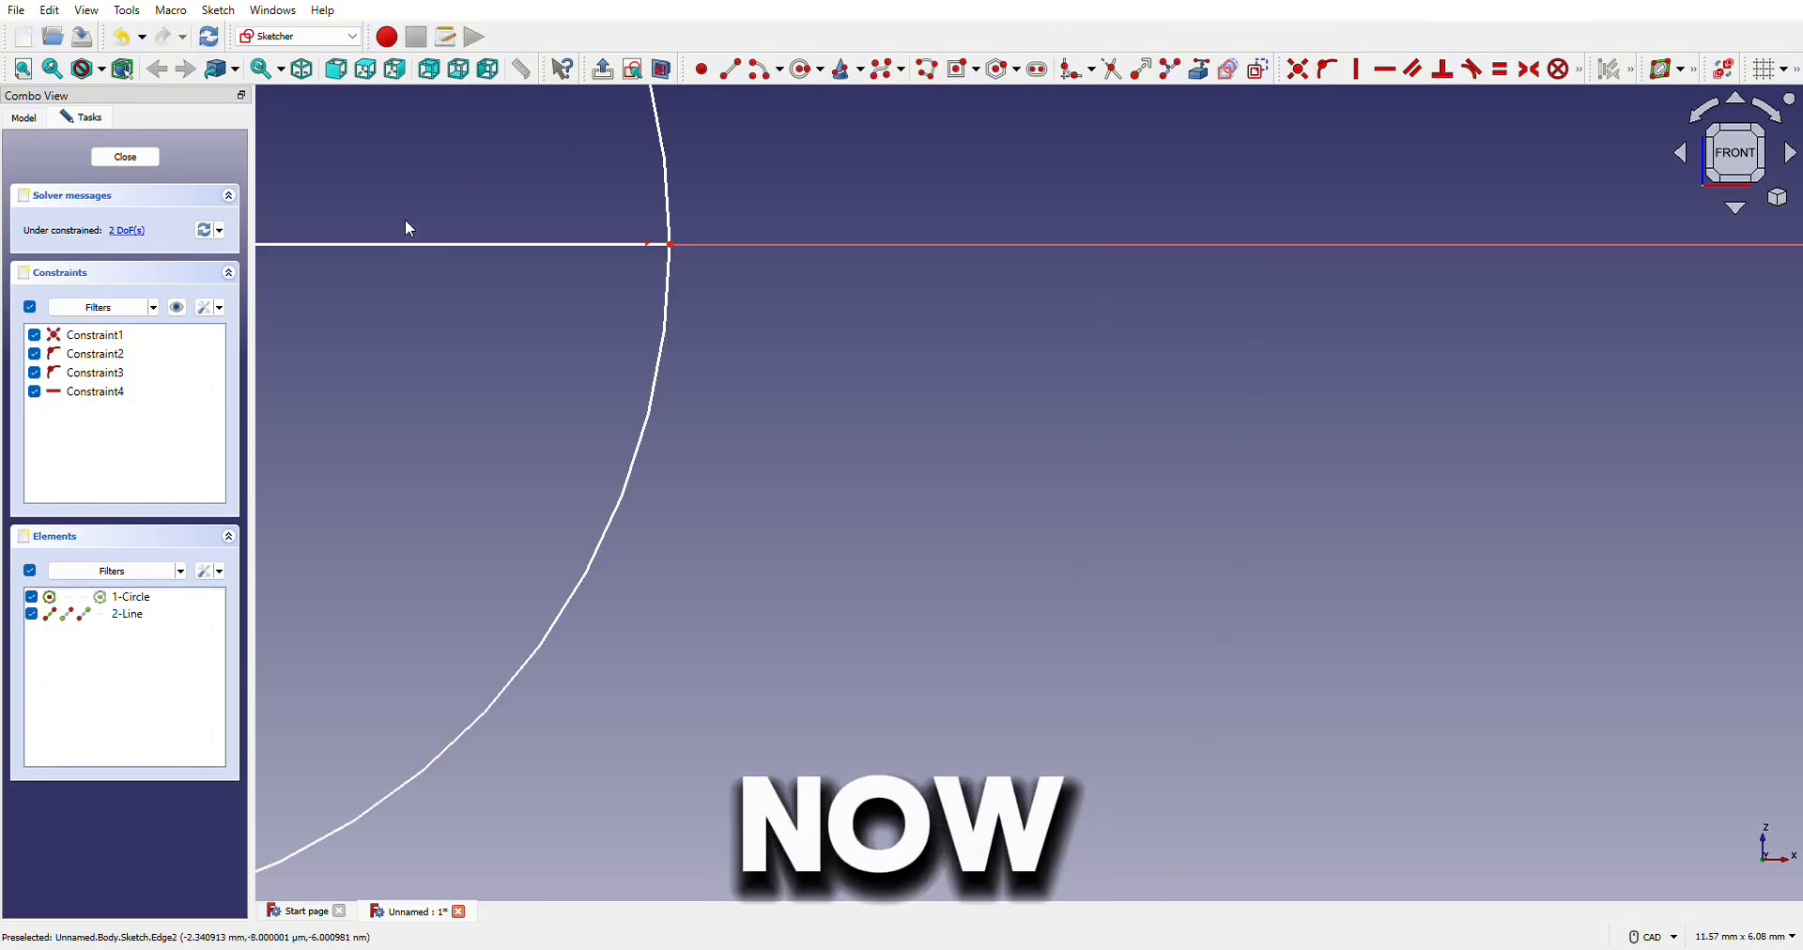
# Trim away the upper half of the circle above the diameter line and close the sketch.
pyautogui.scroll(-3, 379, 199)
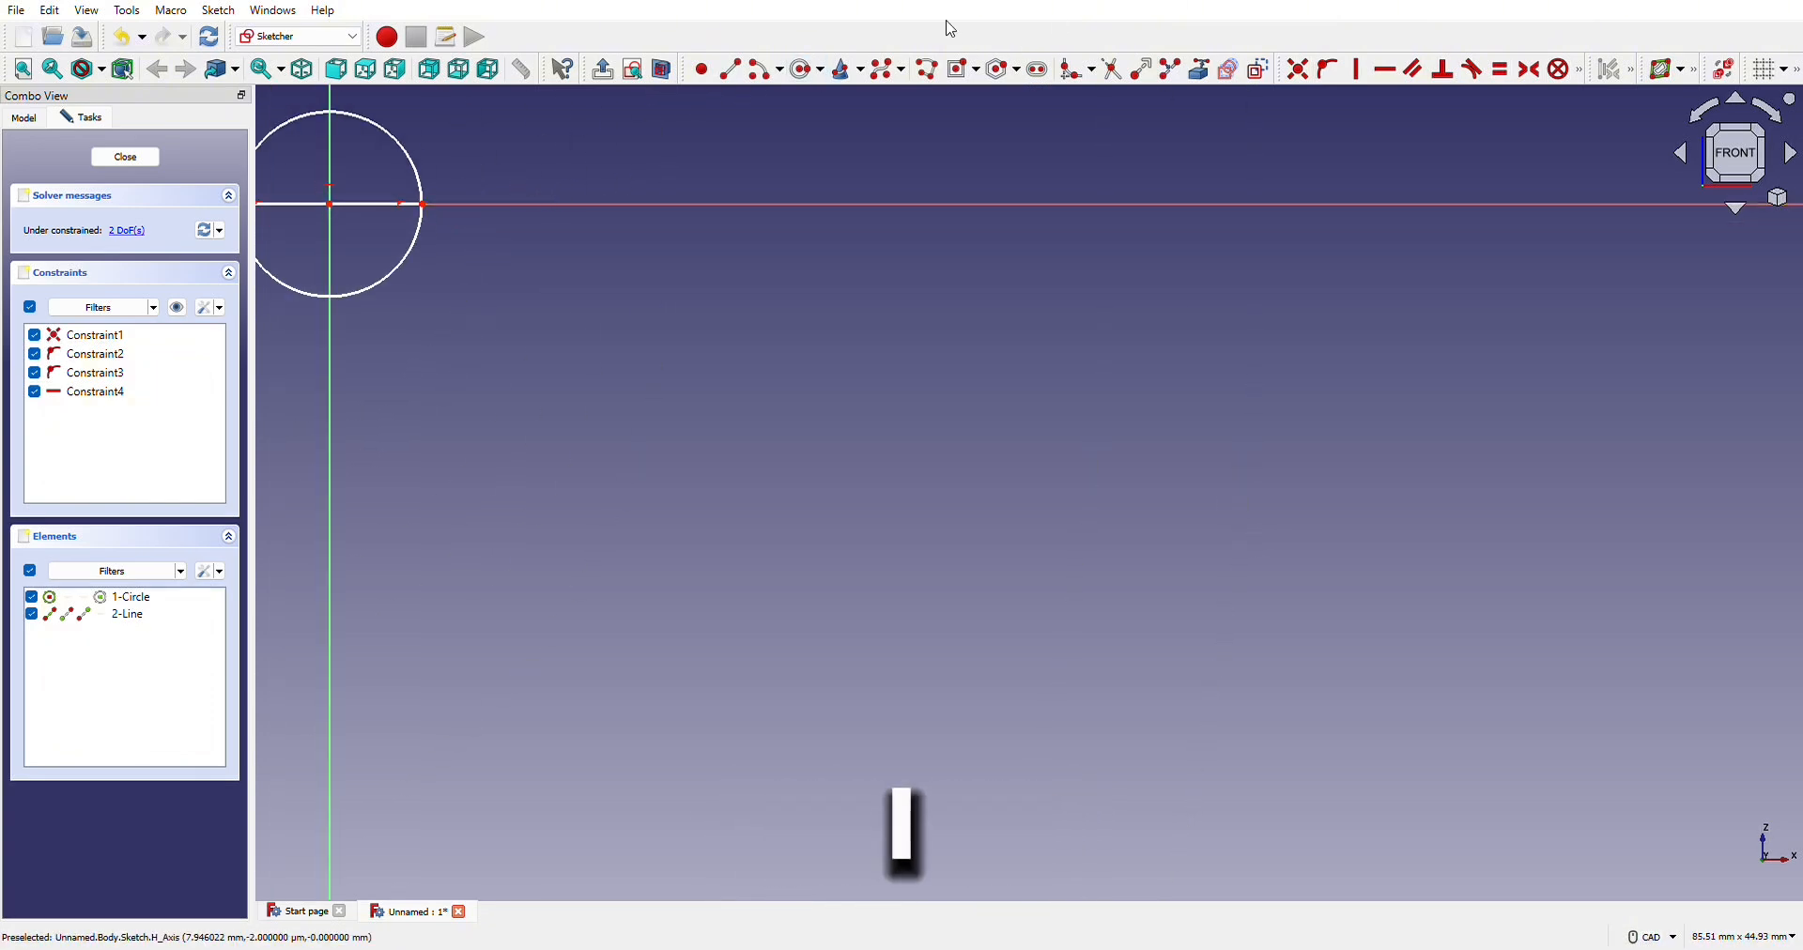
pyautogui.click(1111, 70)
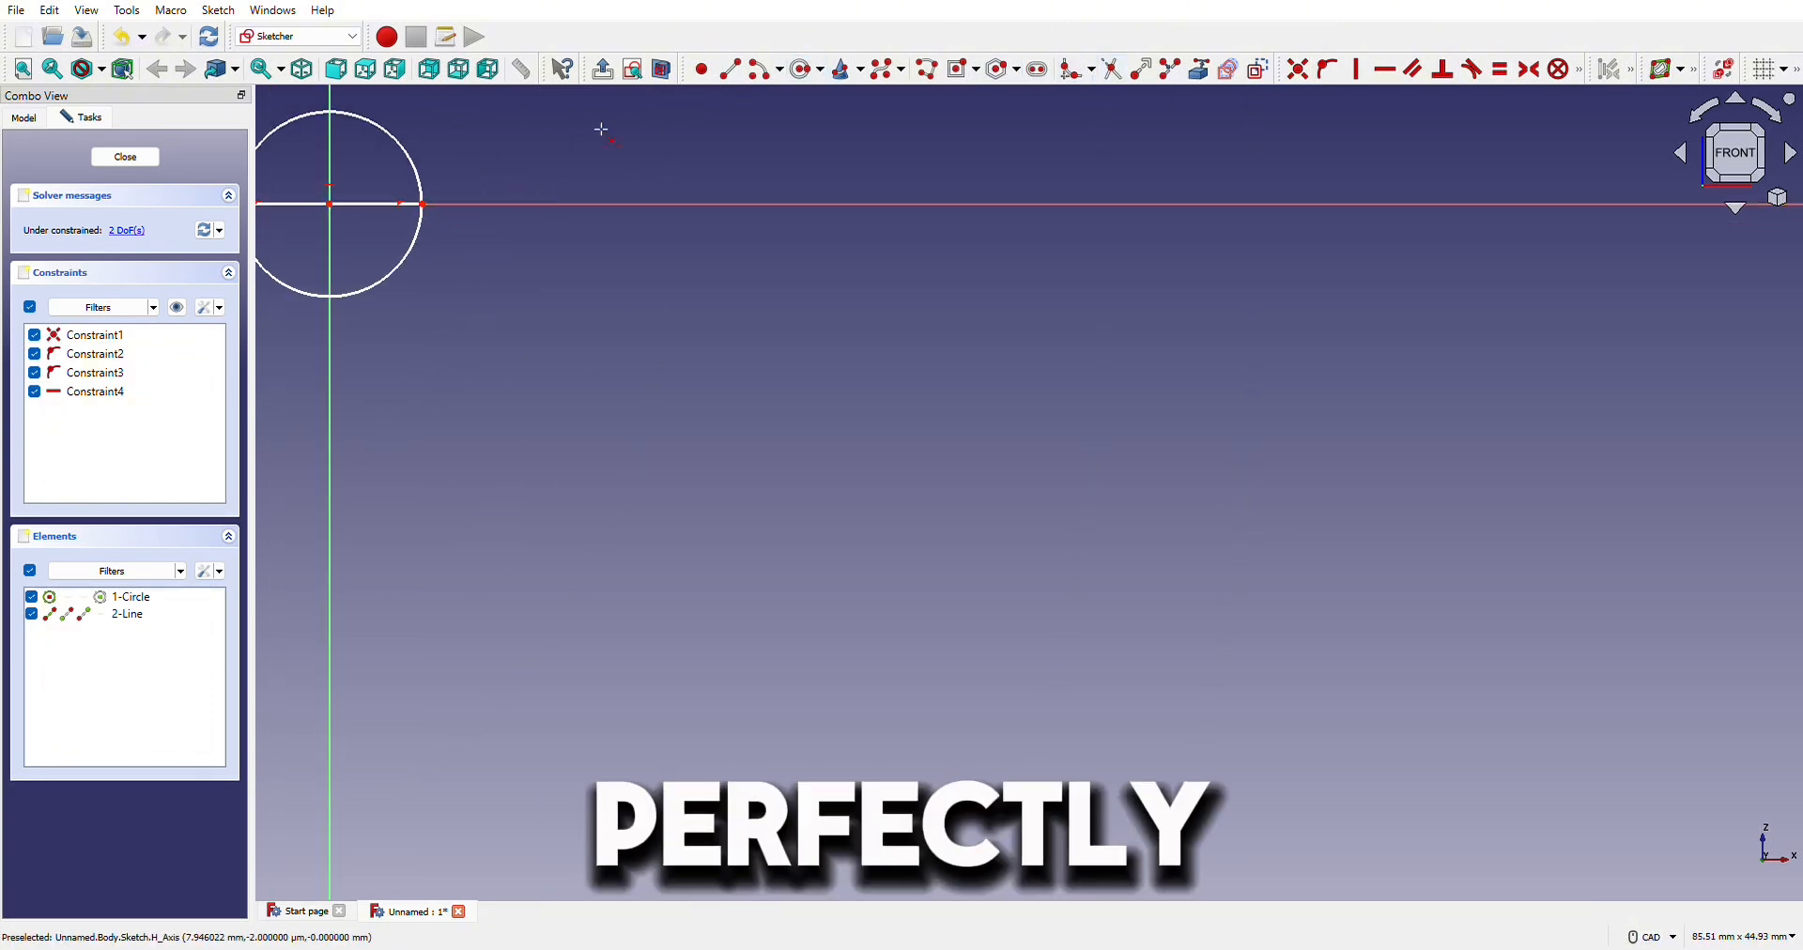
pyautogui.click(402, 147)
pyautogui.scroll(8, 414, 160)
pyautogui.scroll(20, 667, 149)
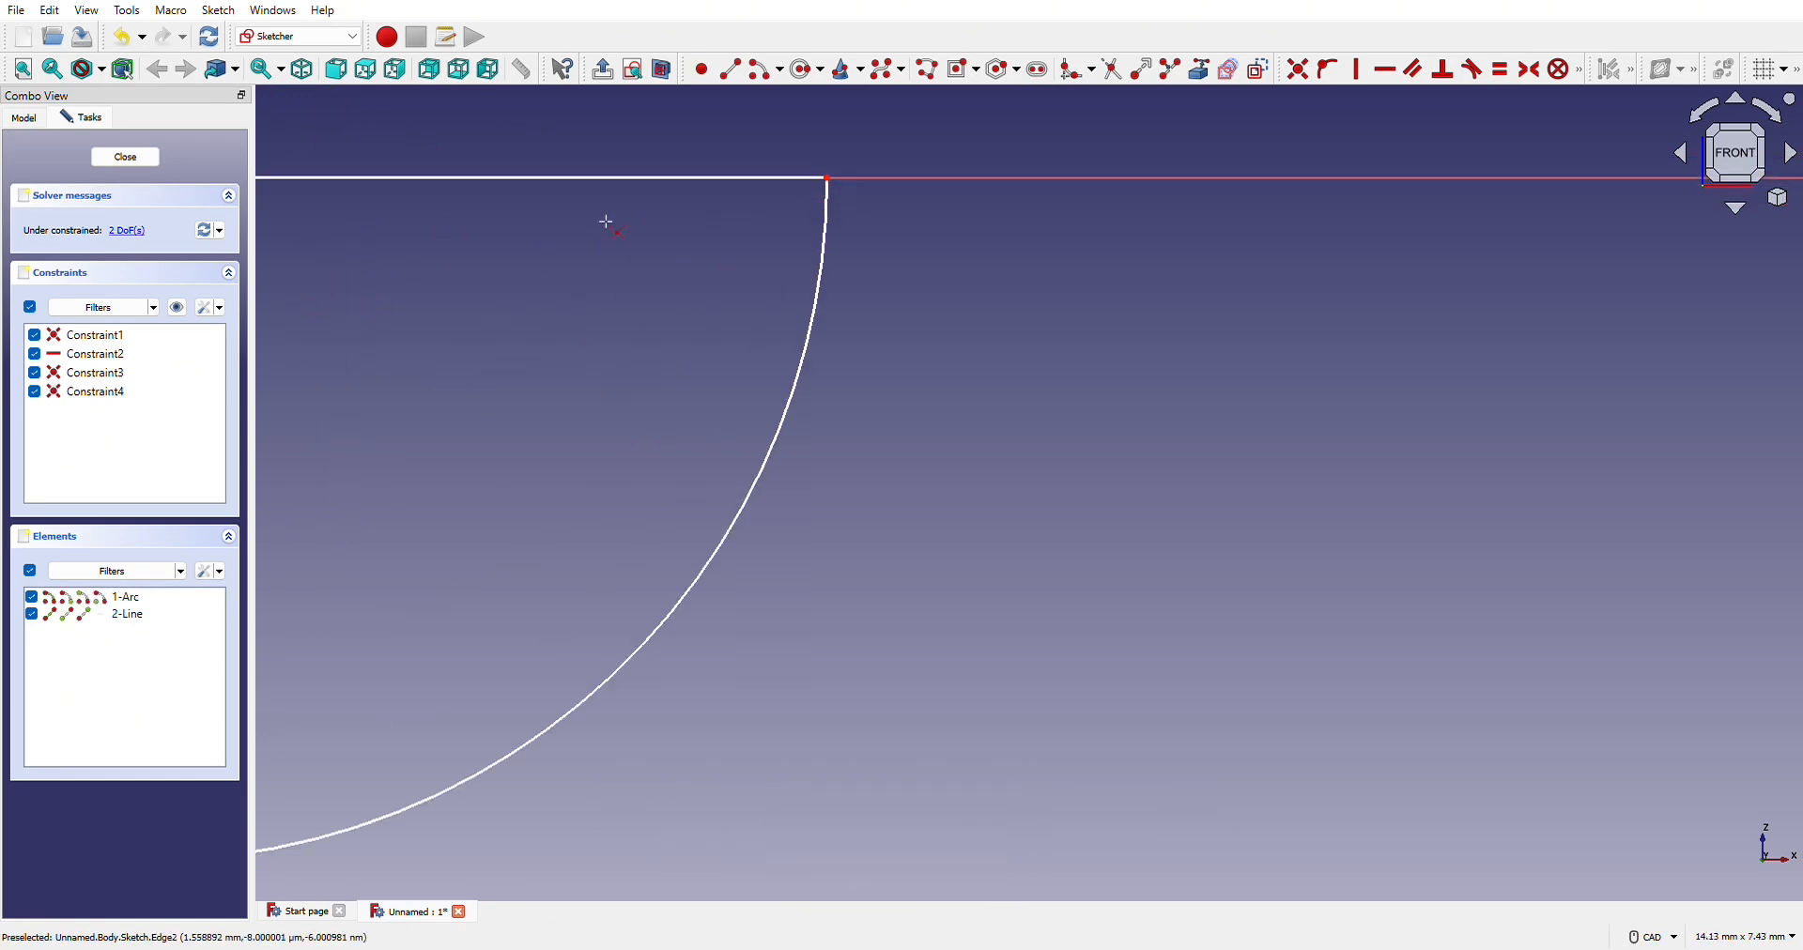
pyautogui.scroll(-15, 678, 153)
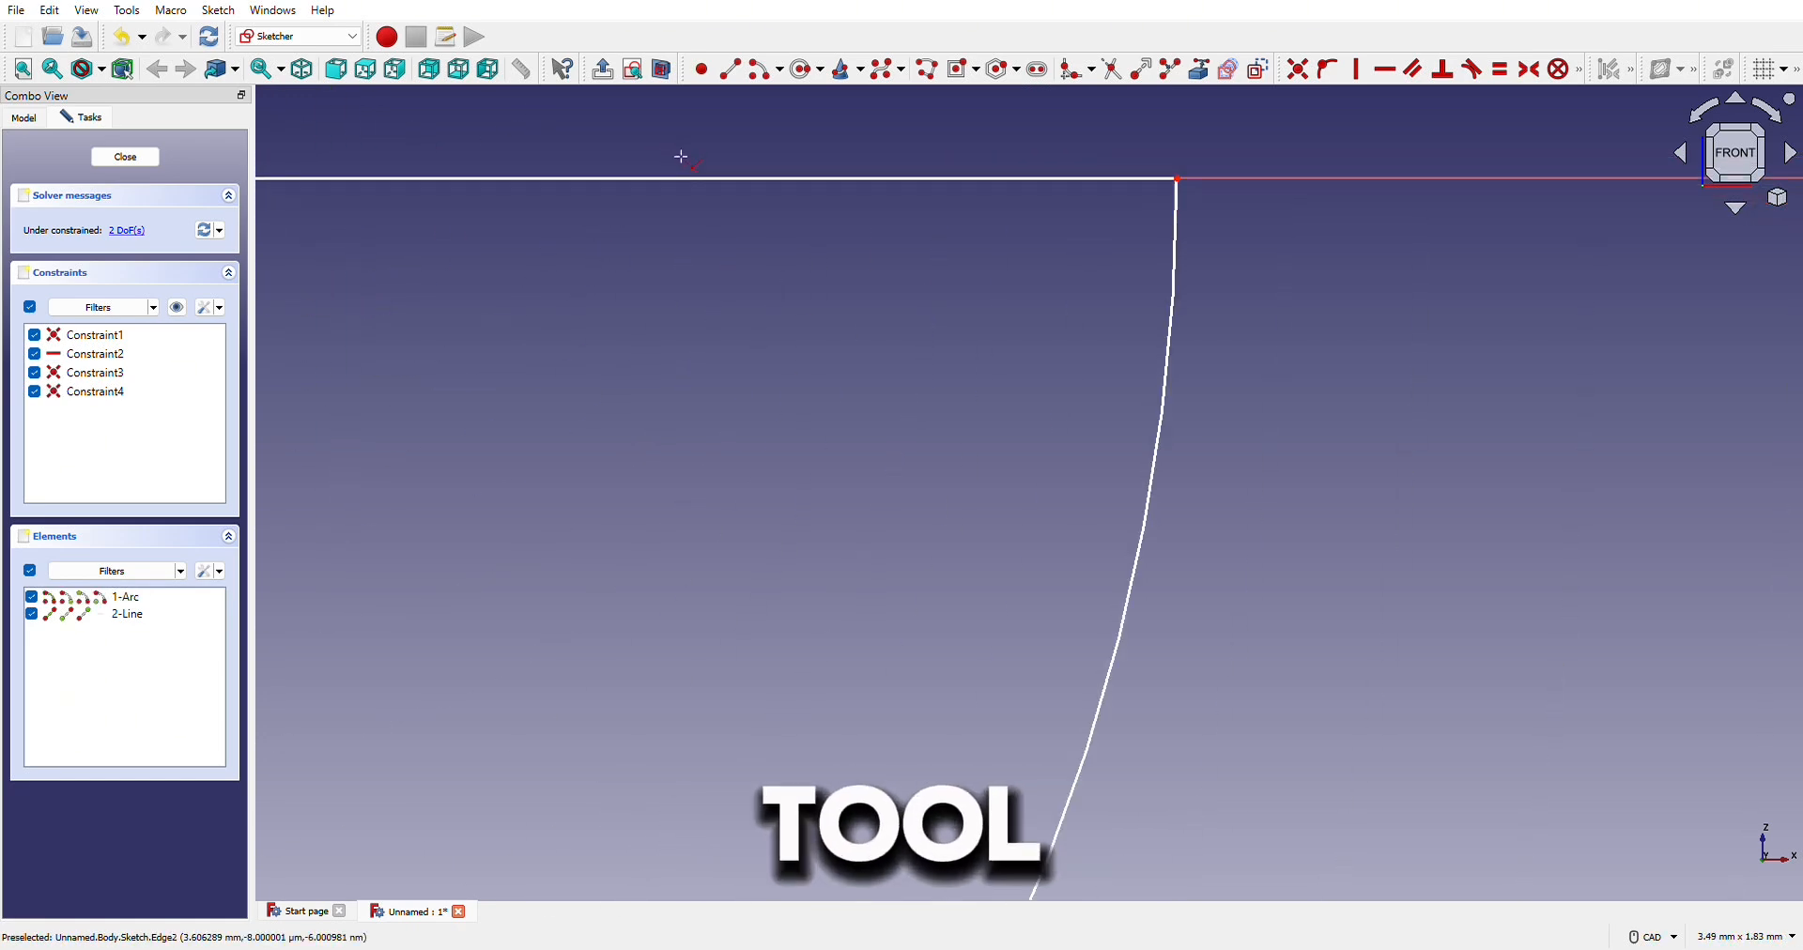
pyautogui.click(122, 158)
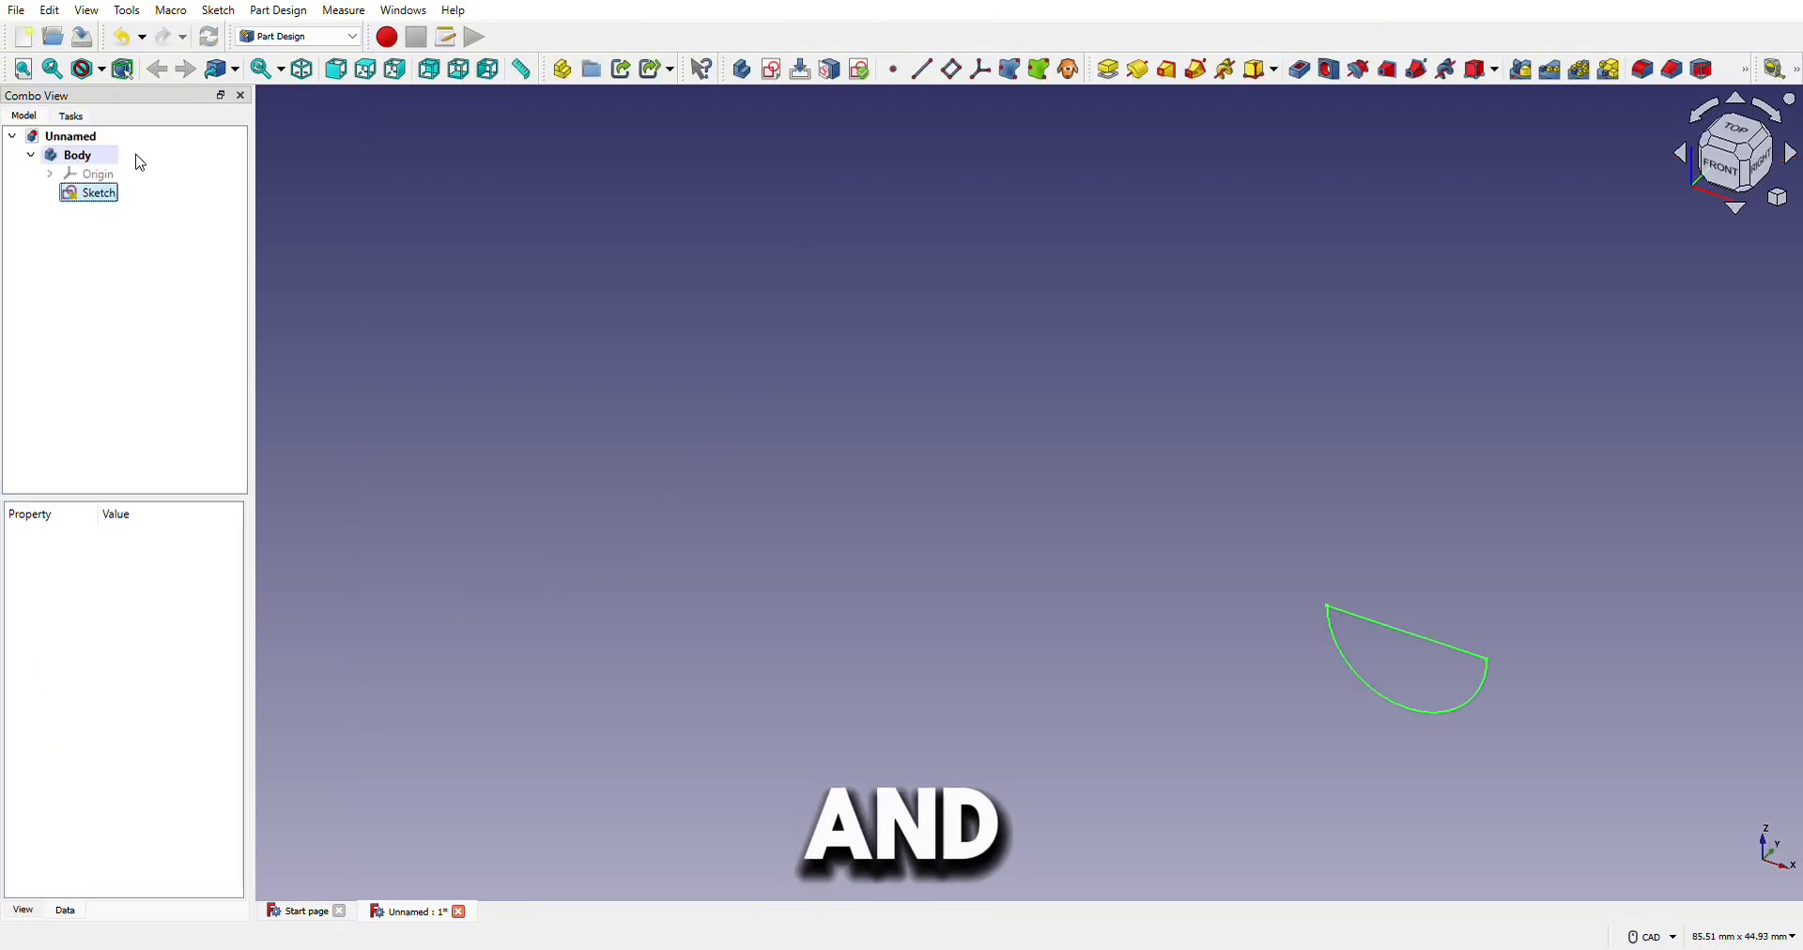
# Revolve the half-circle sketch 360° about the horizontal sketch axis and close the report view.
pyautogui.click(1136, 70)
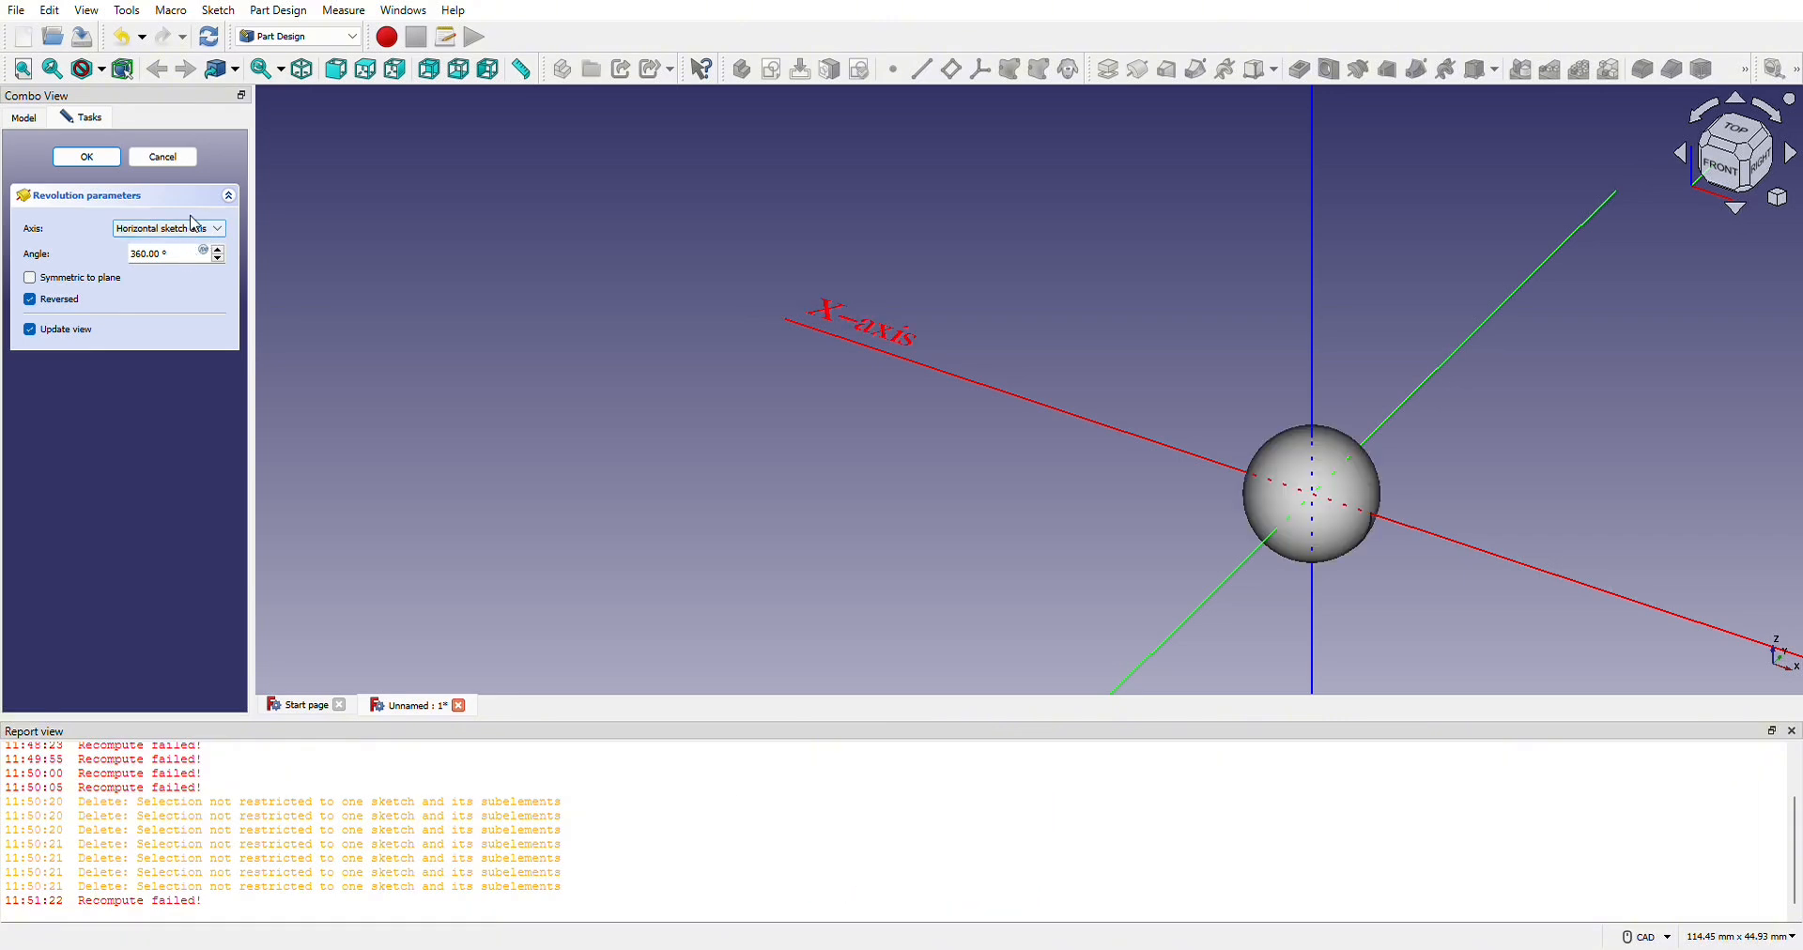
pyautogui.click(1793, 731)
pyautogui.scroll(-3, 1695, 576)
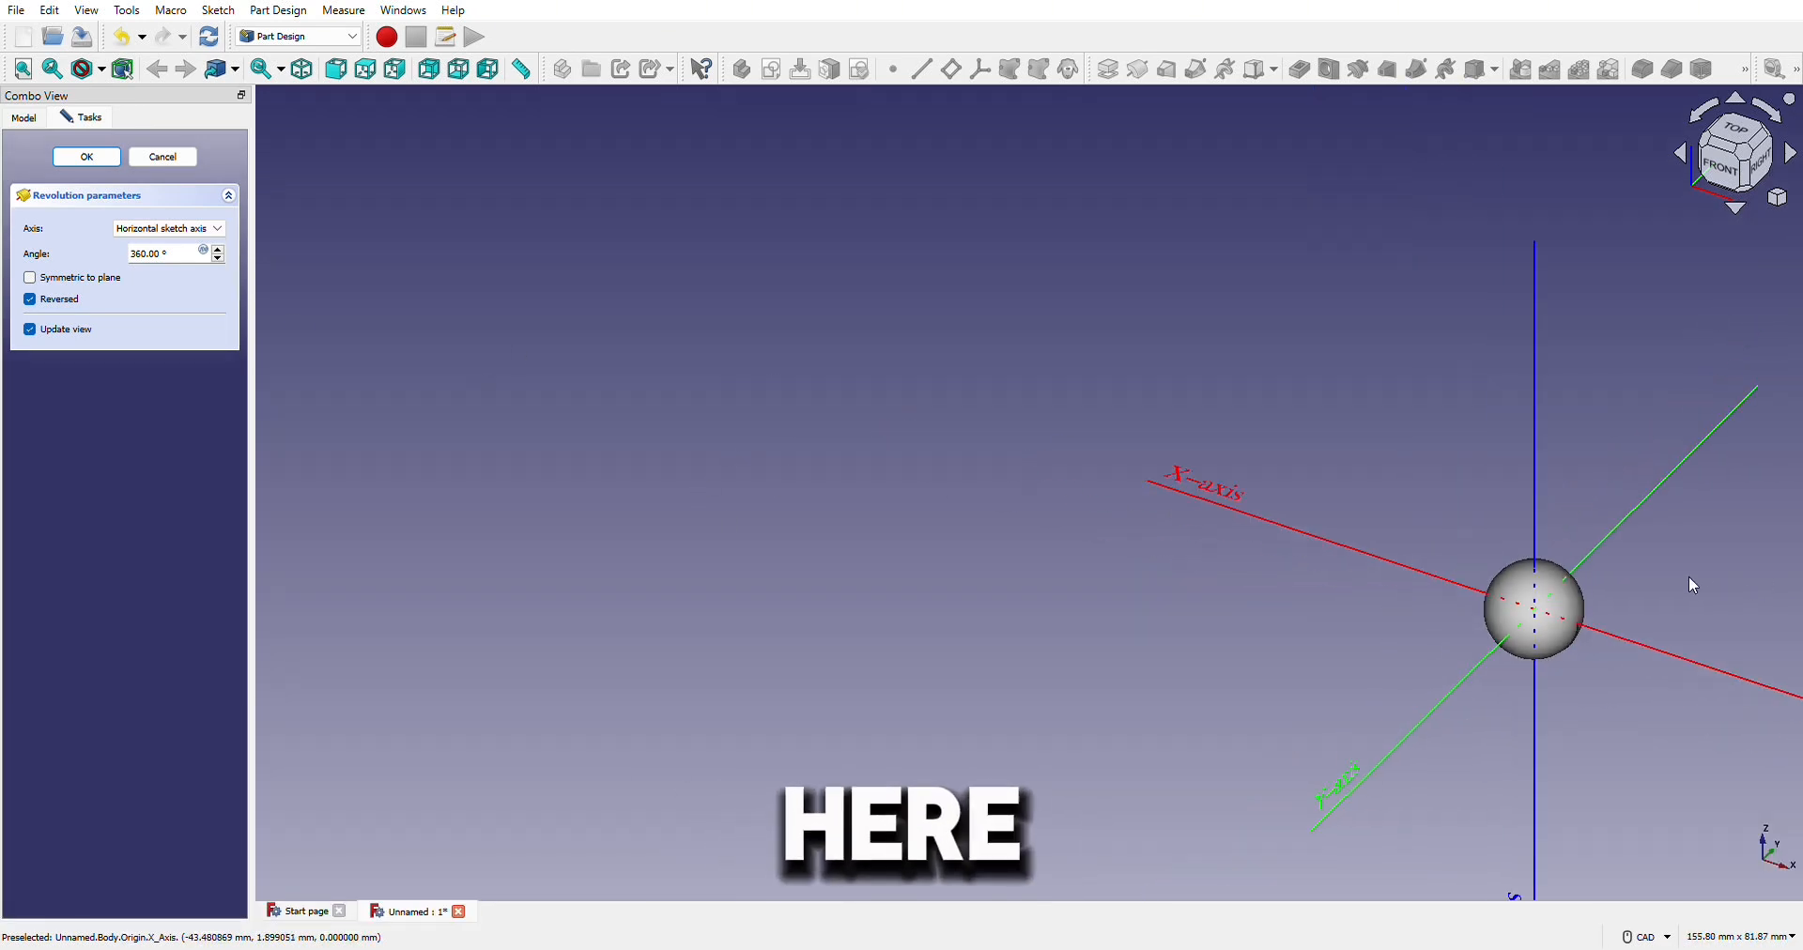
pyautogui.moveTo(1688, 576); pyautogui.dragTo(1174, 396, button='middle')
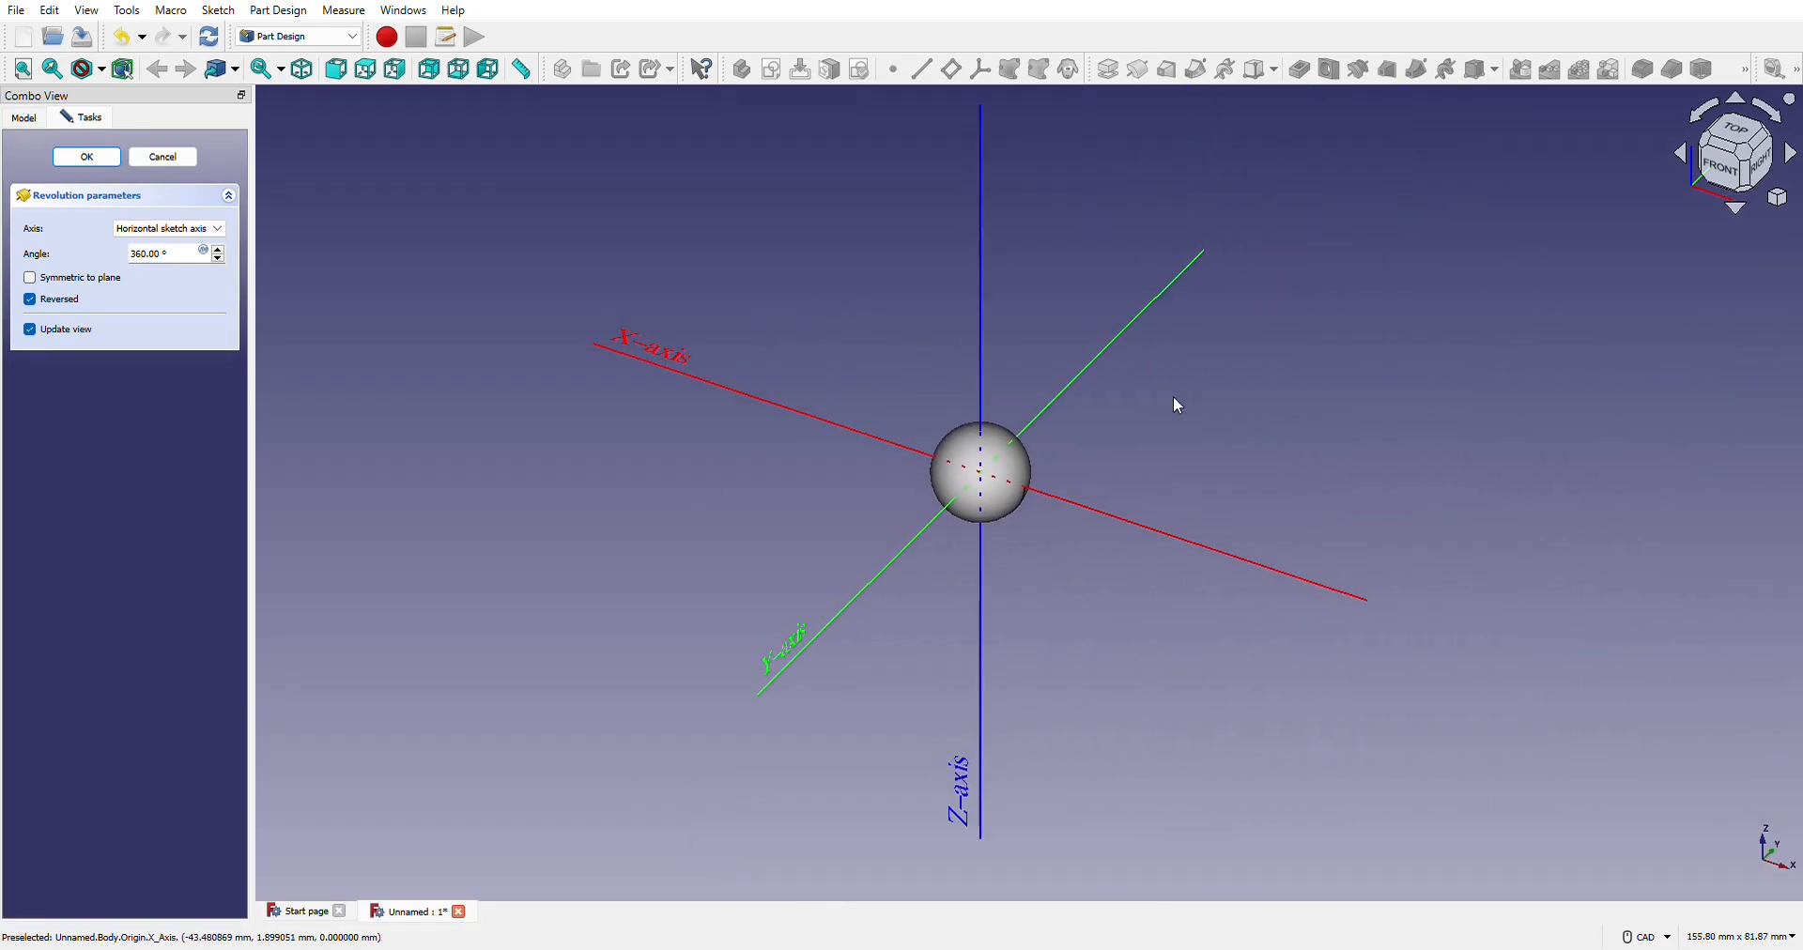
pyautogui.scroll(8, 1049, 477)
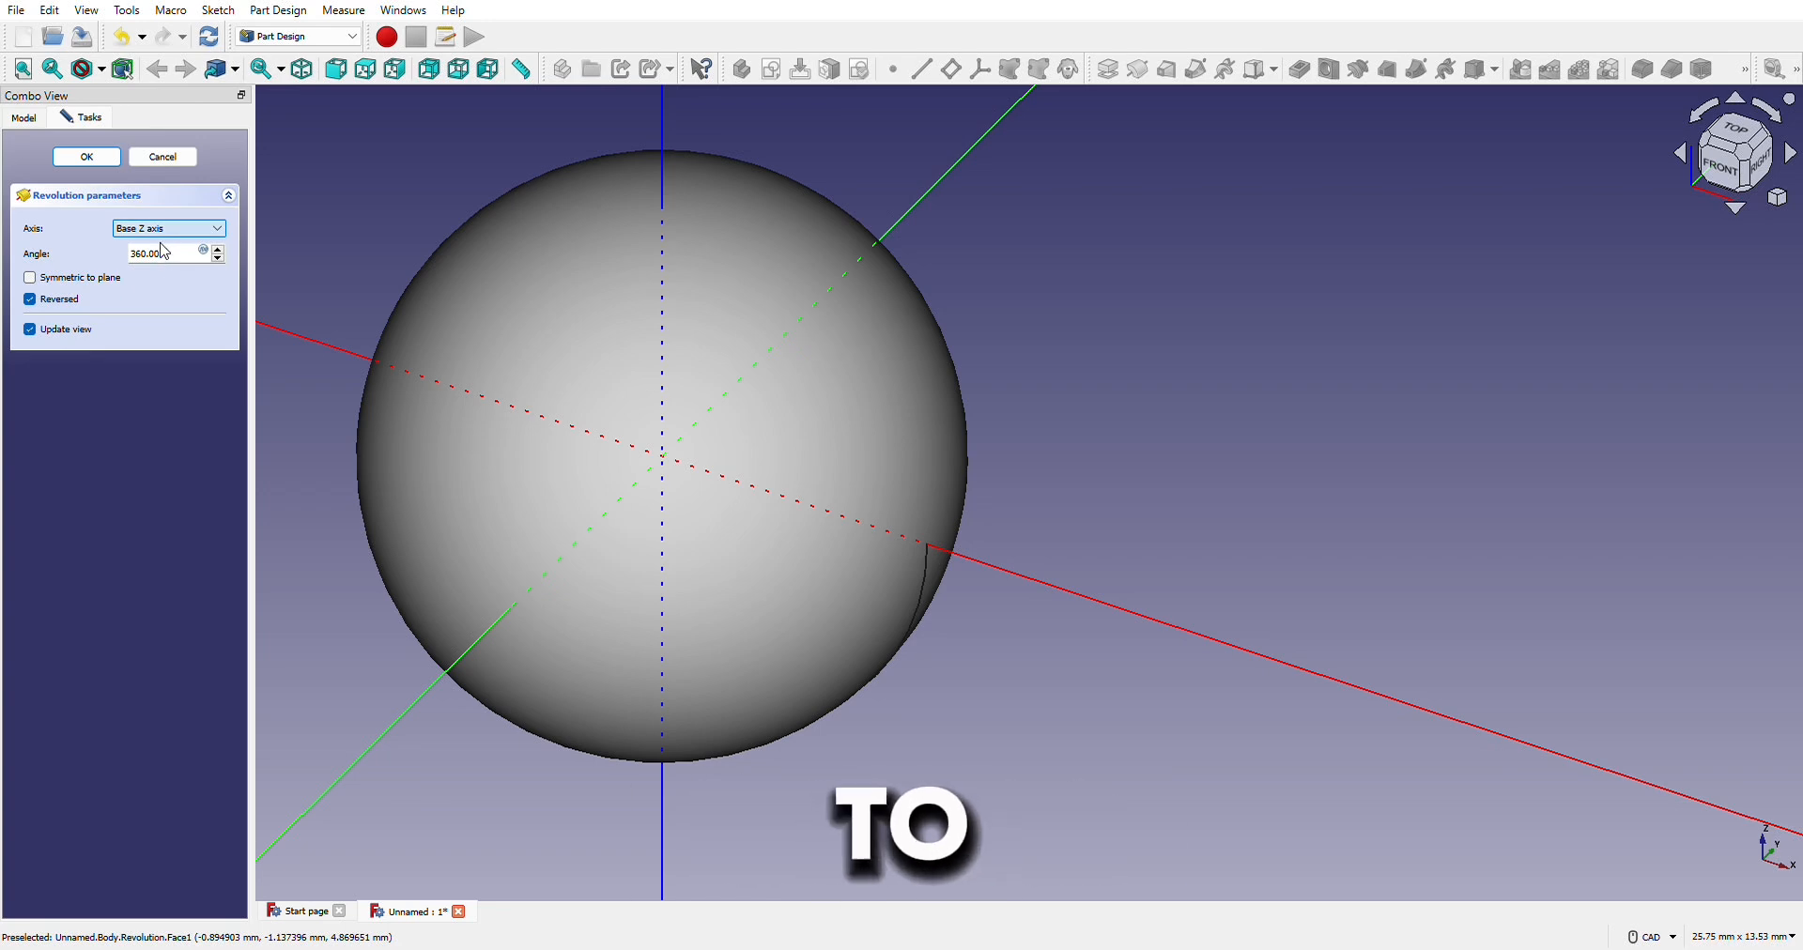
# Try the vertical sketch axis for the revolution, restore the horizontal sketch axis, and accept the sphere.
pyautogui.scroll(4, 169, 230)
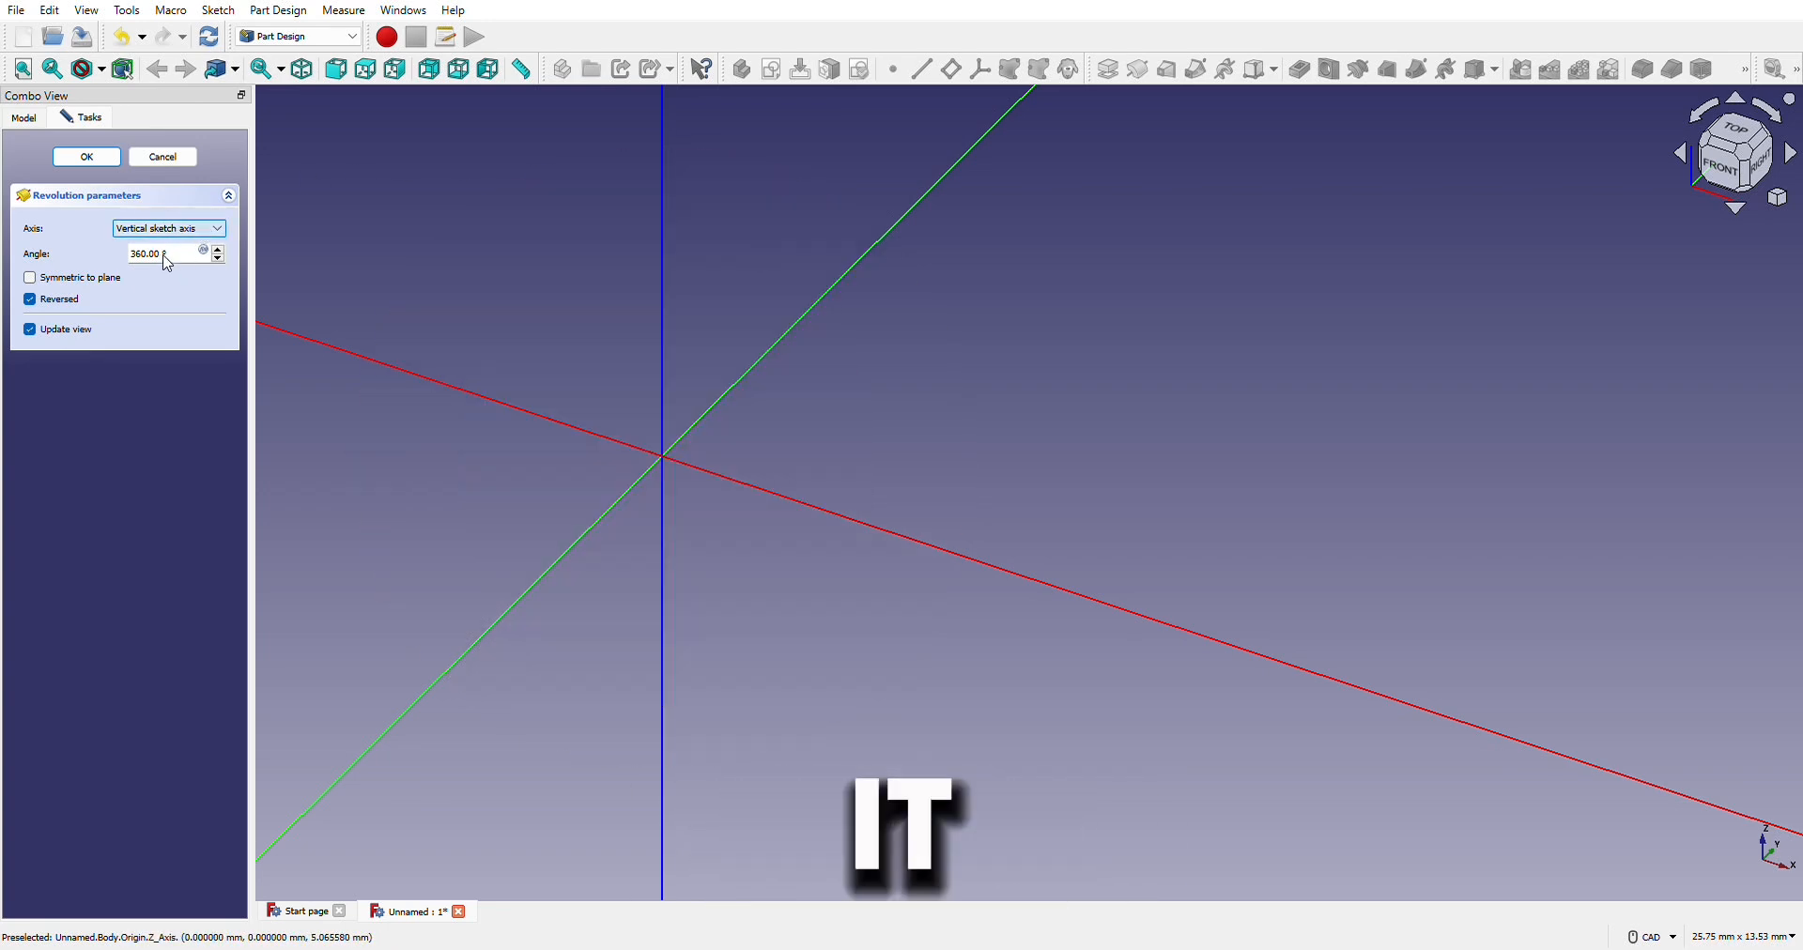
pyautogui.scroll(-1, 169, 230)
pyautogui.scroll(-2, 1315, 408)
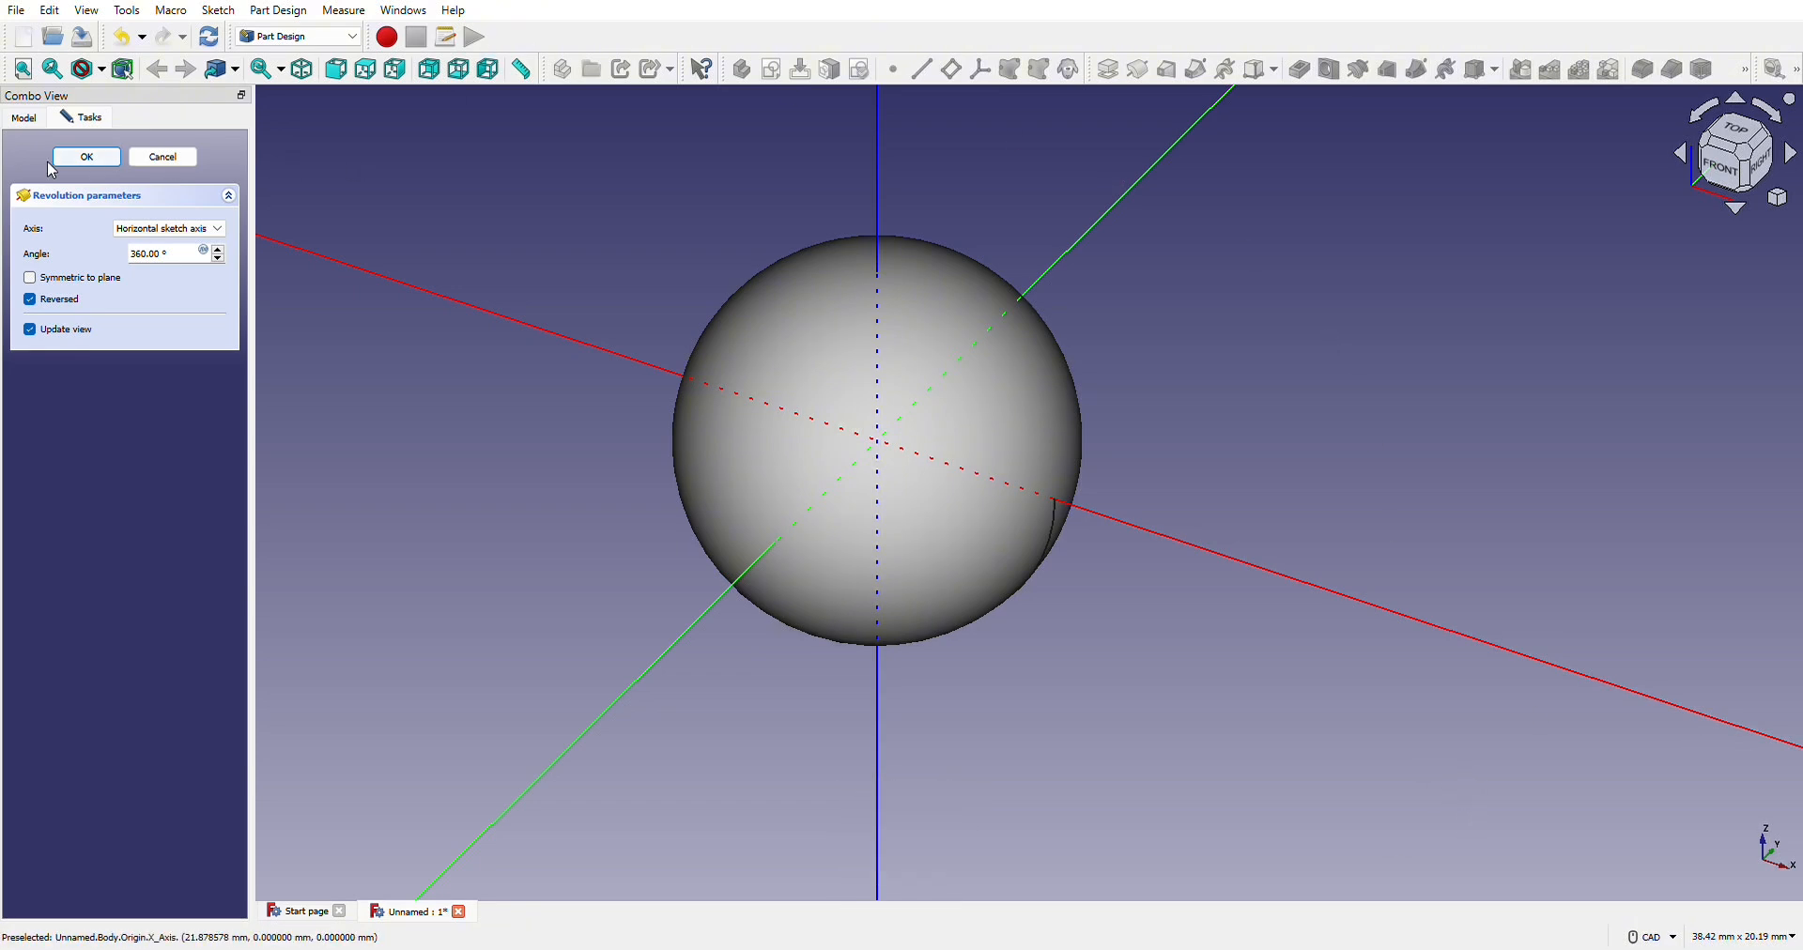
pyautogui.click(87, 158)
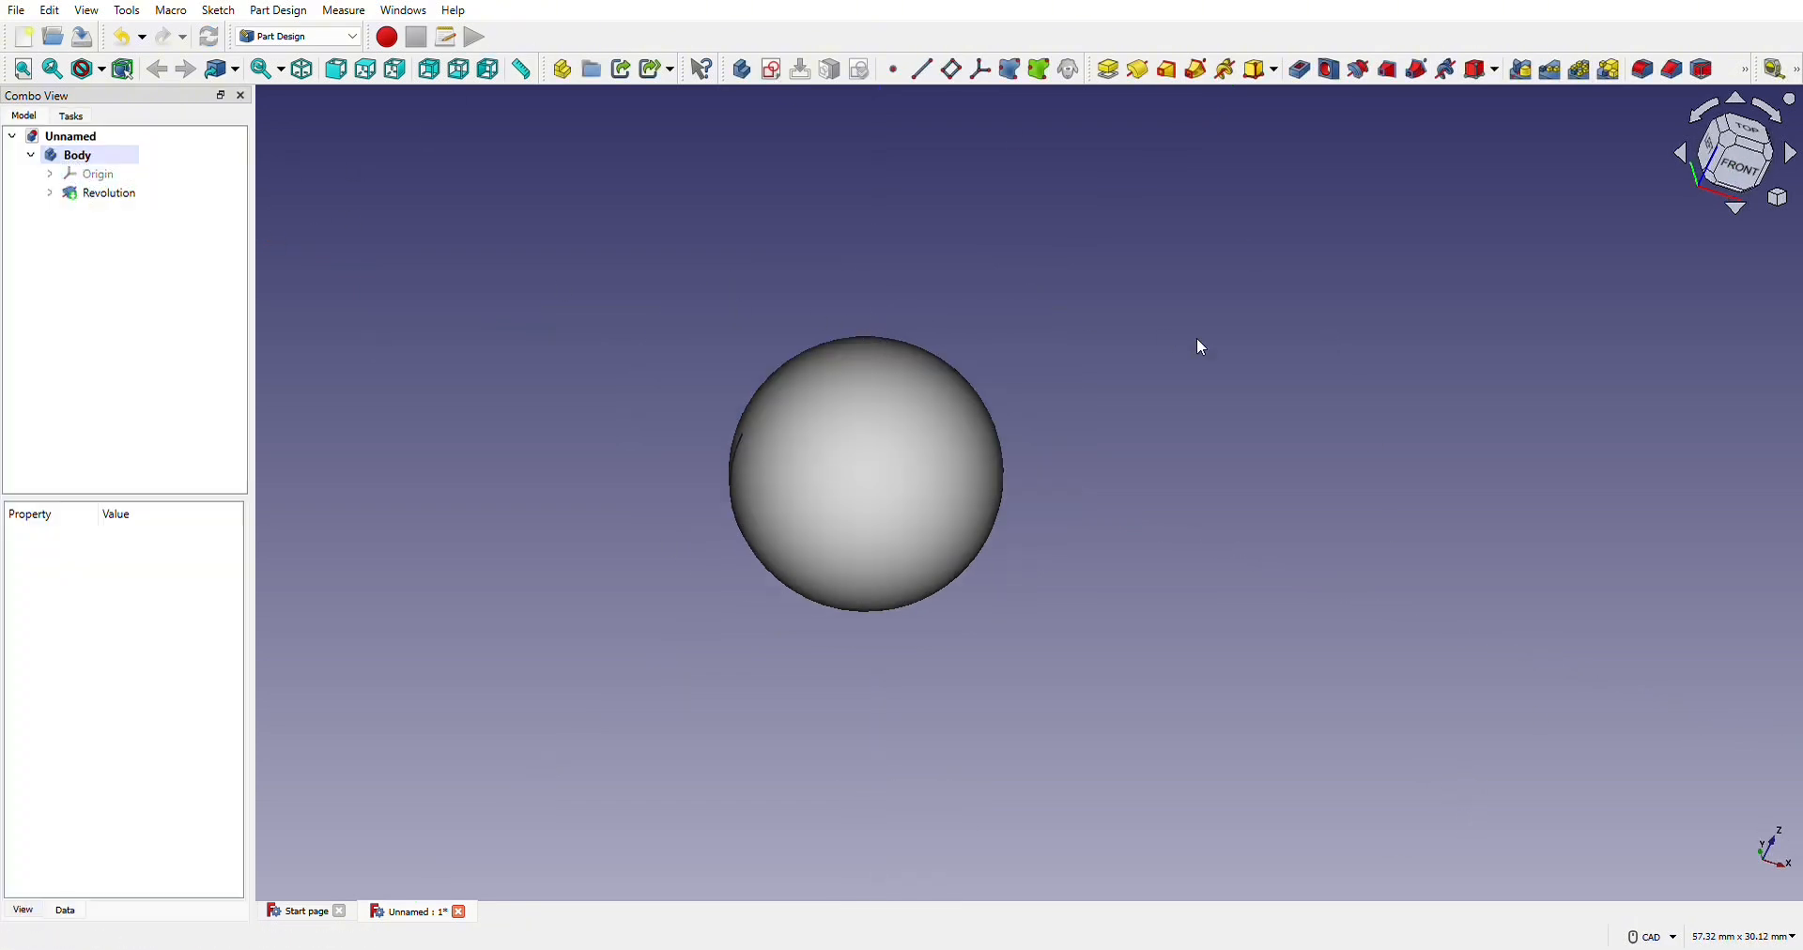
pyautogui.click(1686, 164)
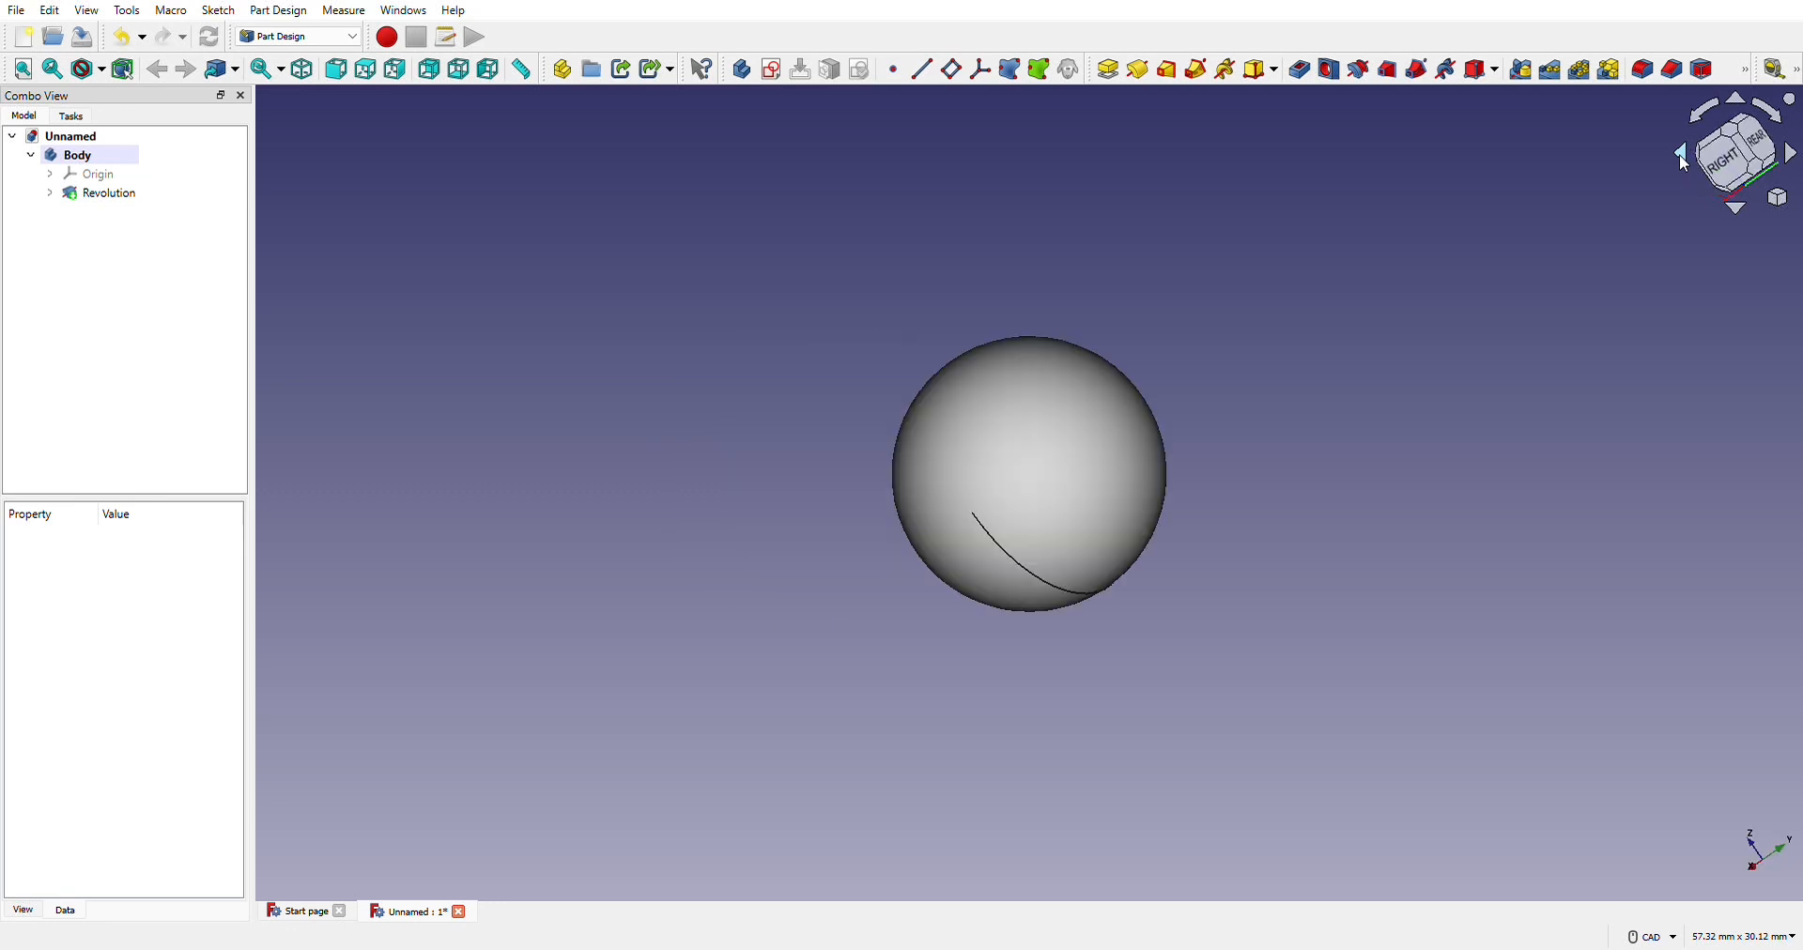
pyautogui.click(1684, 164)
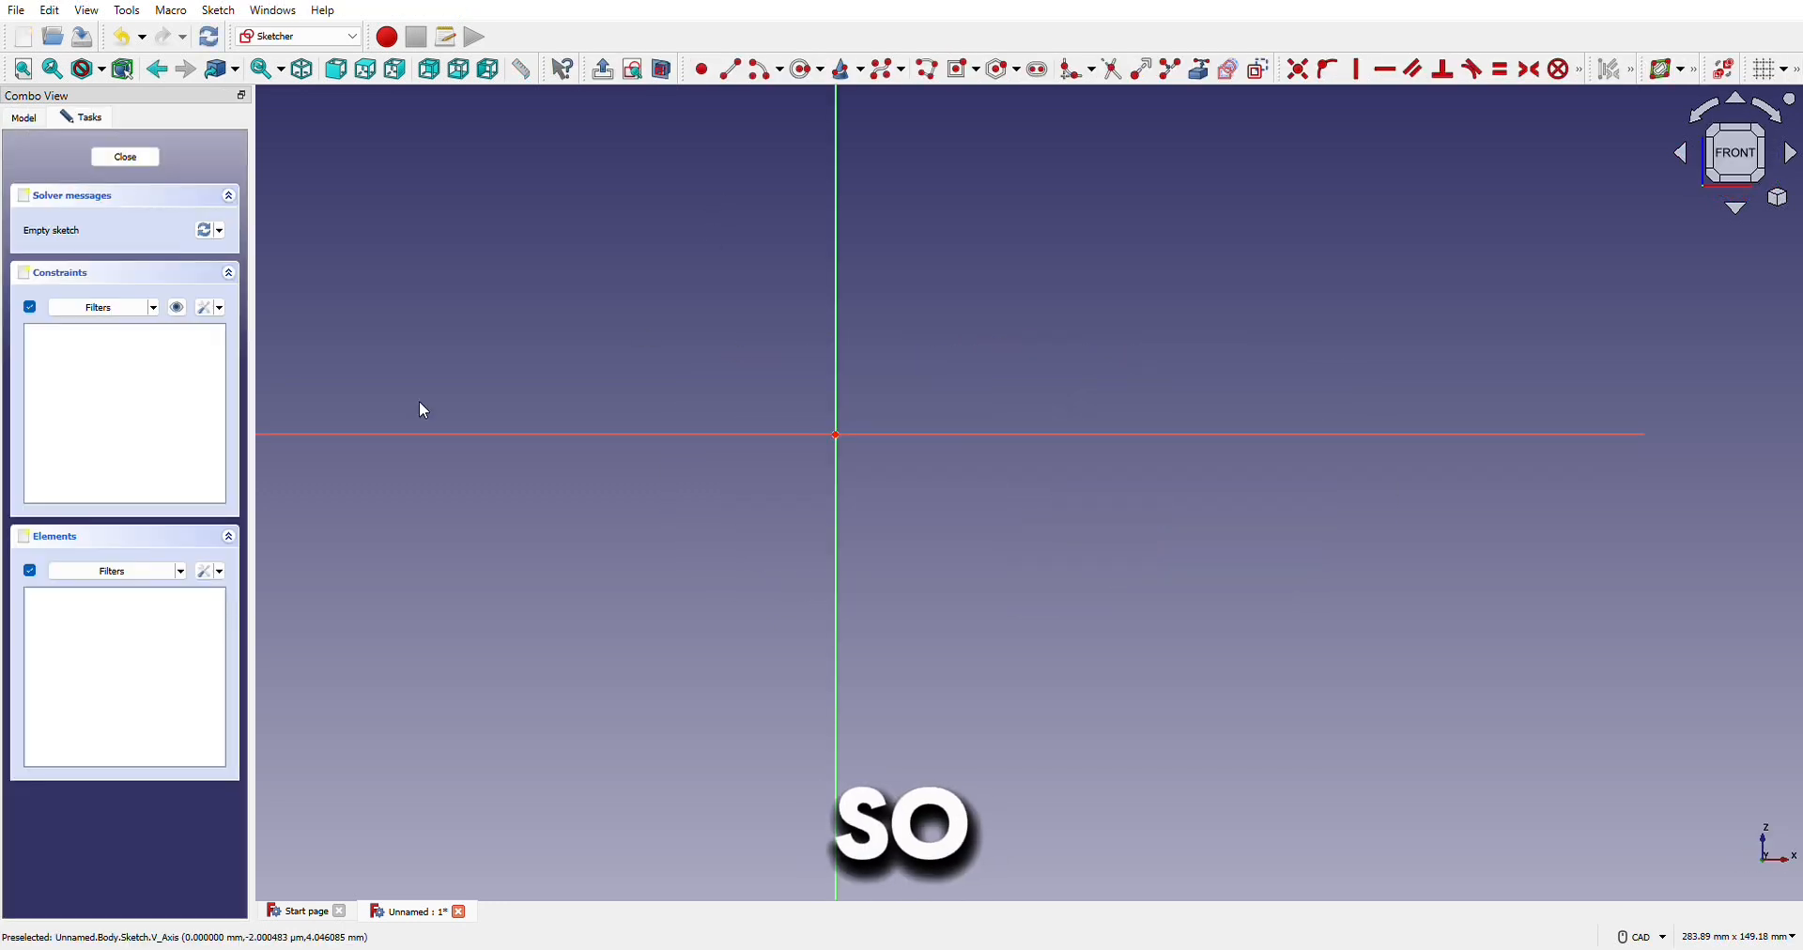
# Draw a circle of about 63 mm radius centred on the origin in the new sketch and close the sketch.
pyautogui.scroll(-5, 373, 466)
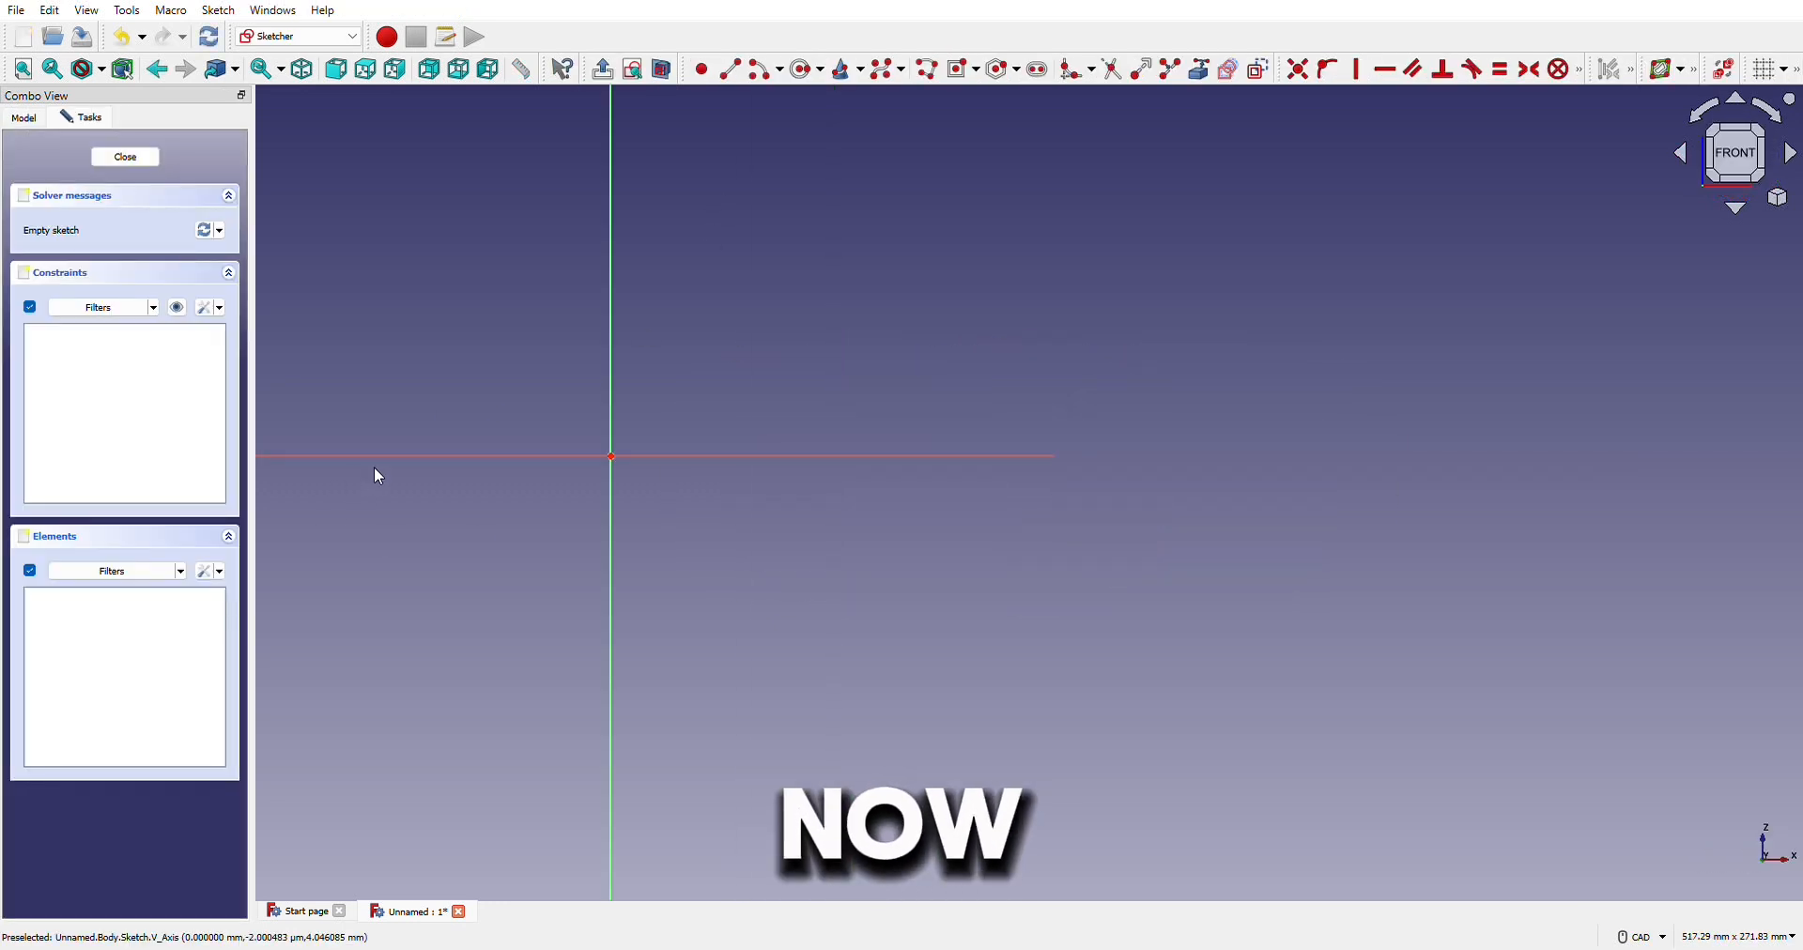
pyautogui.scroll(4, 351, 417)
pyautogui.scroll(3, 376, 451)
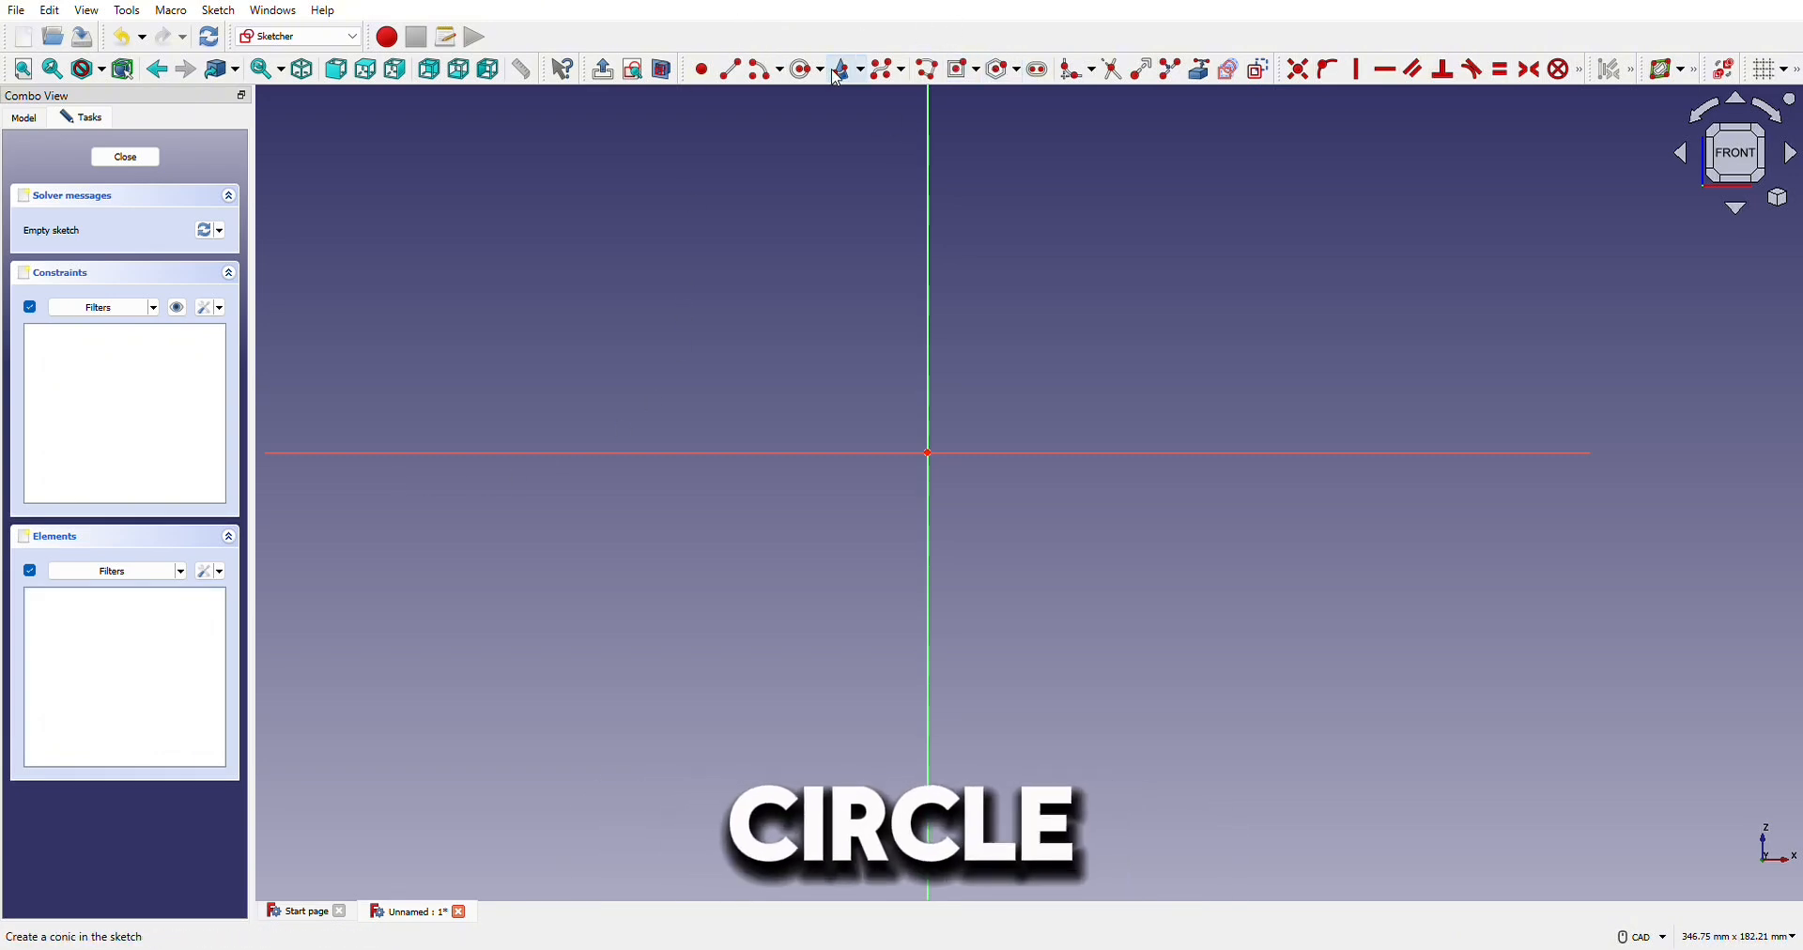
pyautogui.click(804, 69)
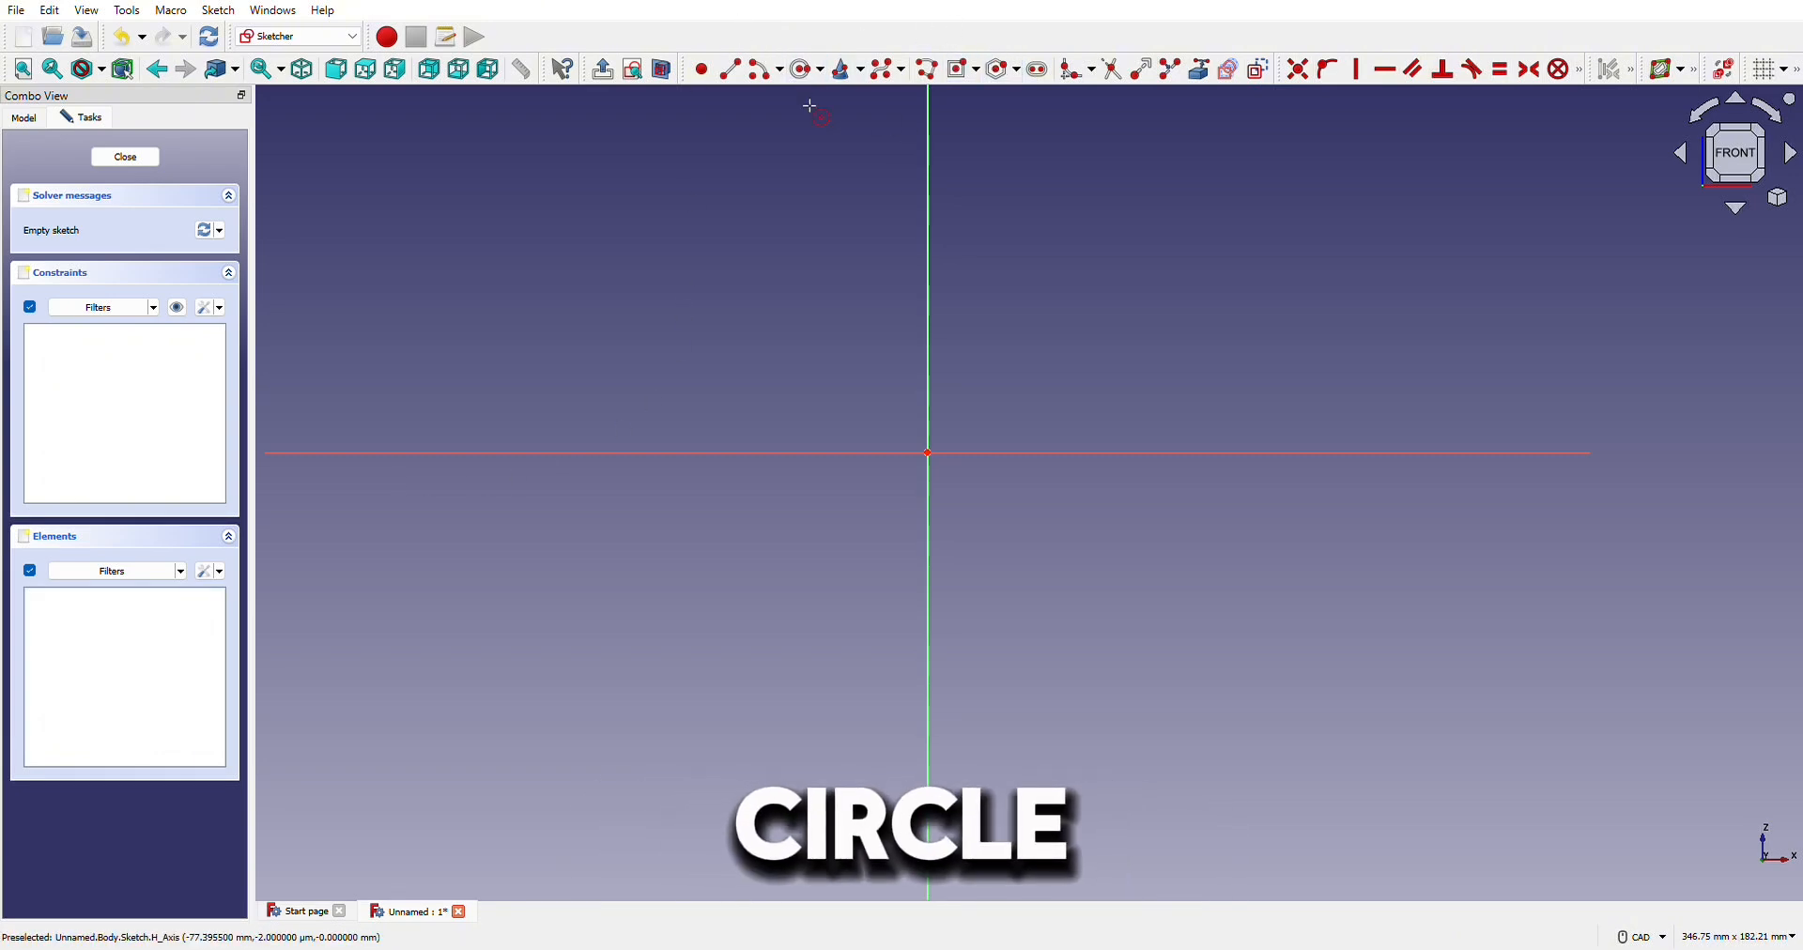
pyautogui.click(927, 454)
pyautogui.click(938, 743)
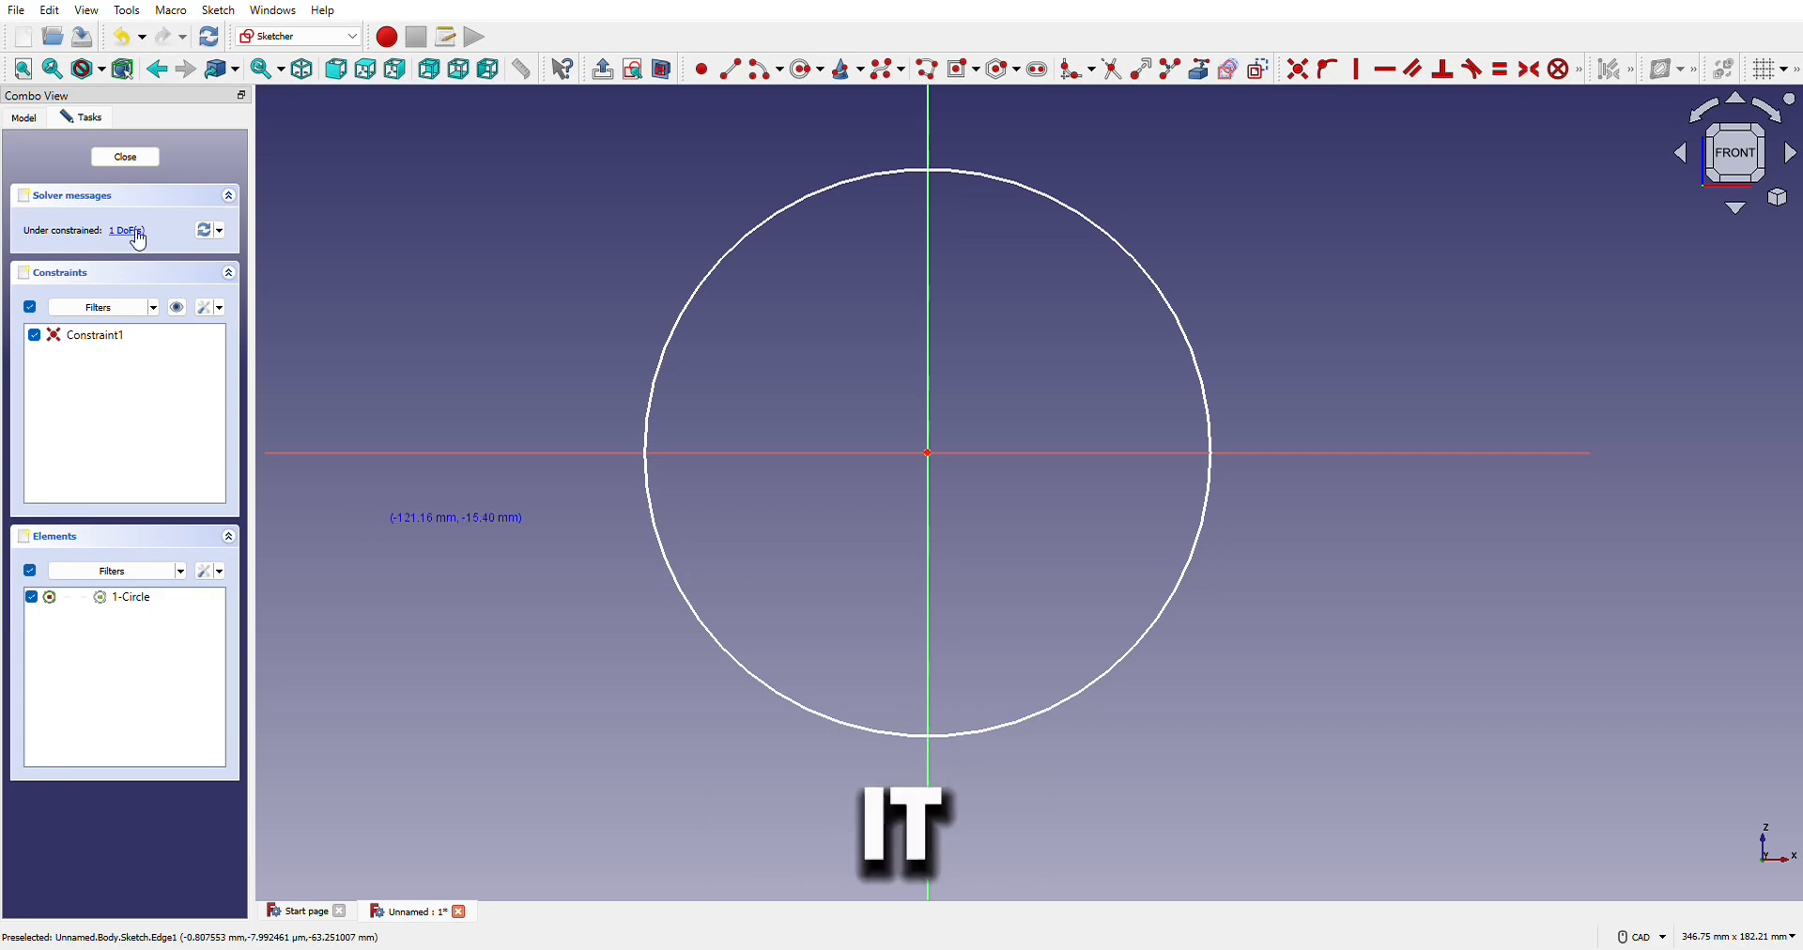
pyautogui.click(140, 165)
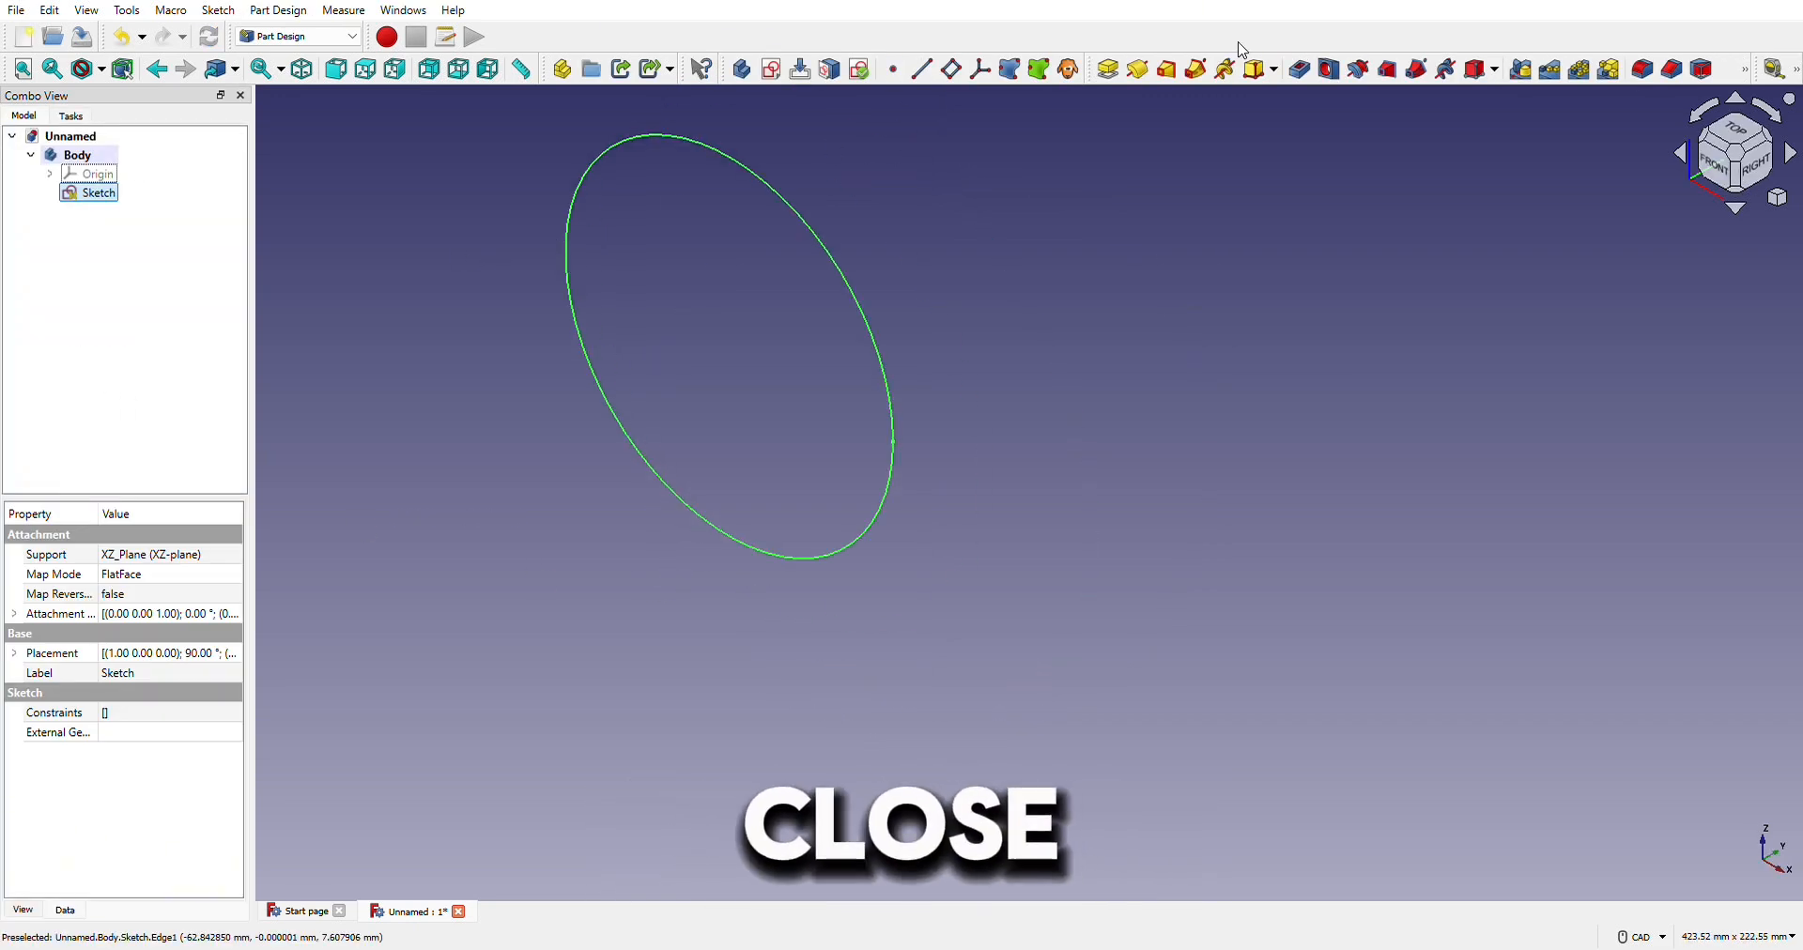
# Pad the circle into a thin disc with a length of 2 mm.
pyautogui.click(1109, 70)
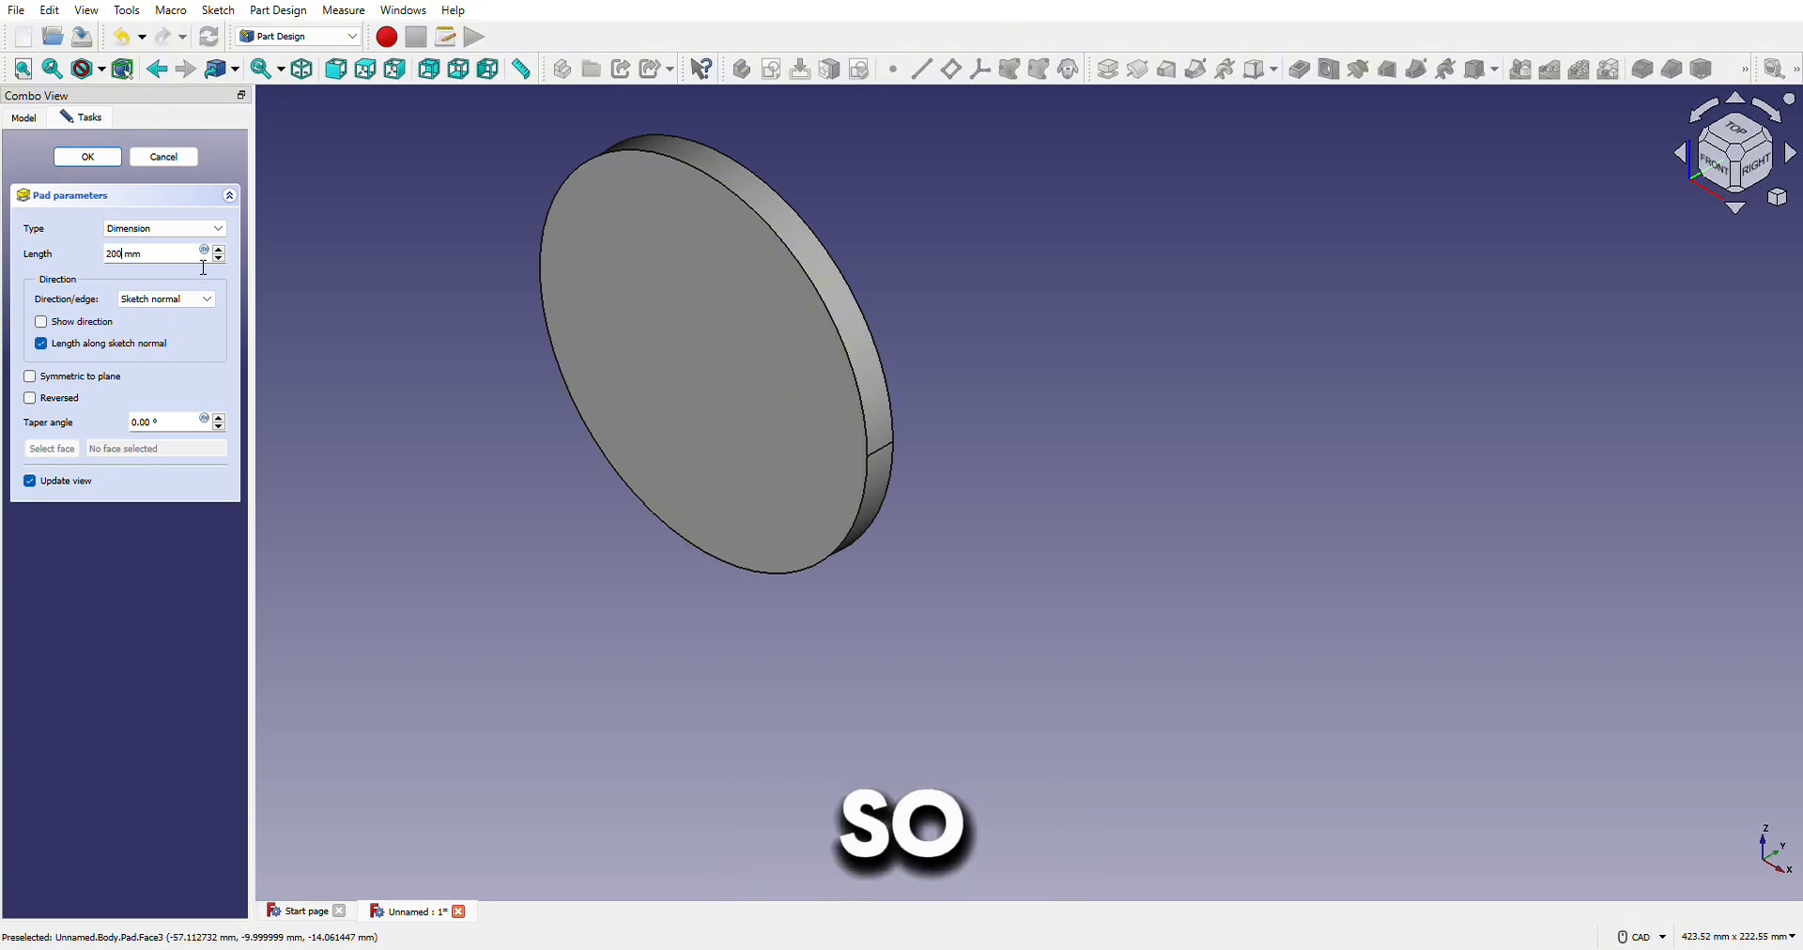
pyautogui.click(993, 373)
pyautogui.scroll(-4, 993, 373)
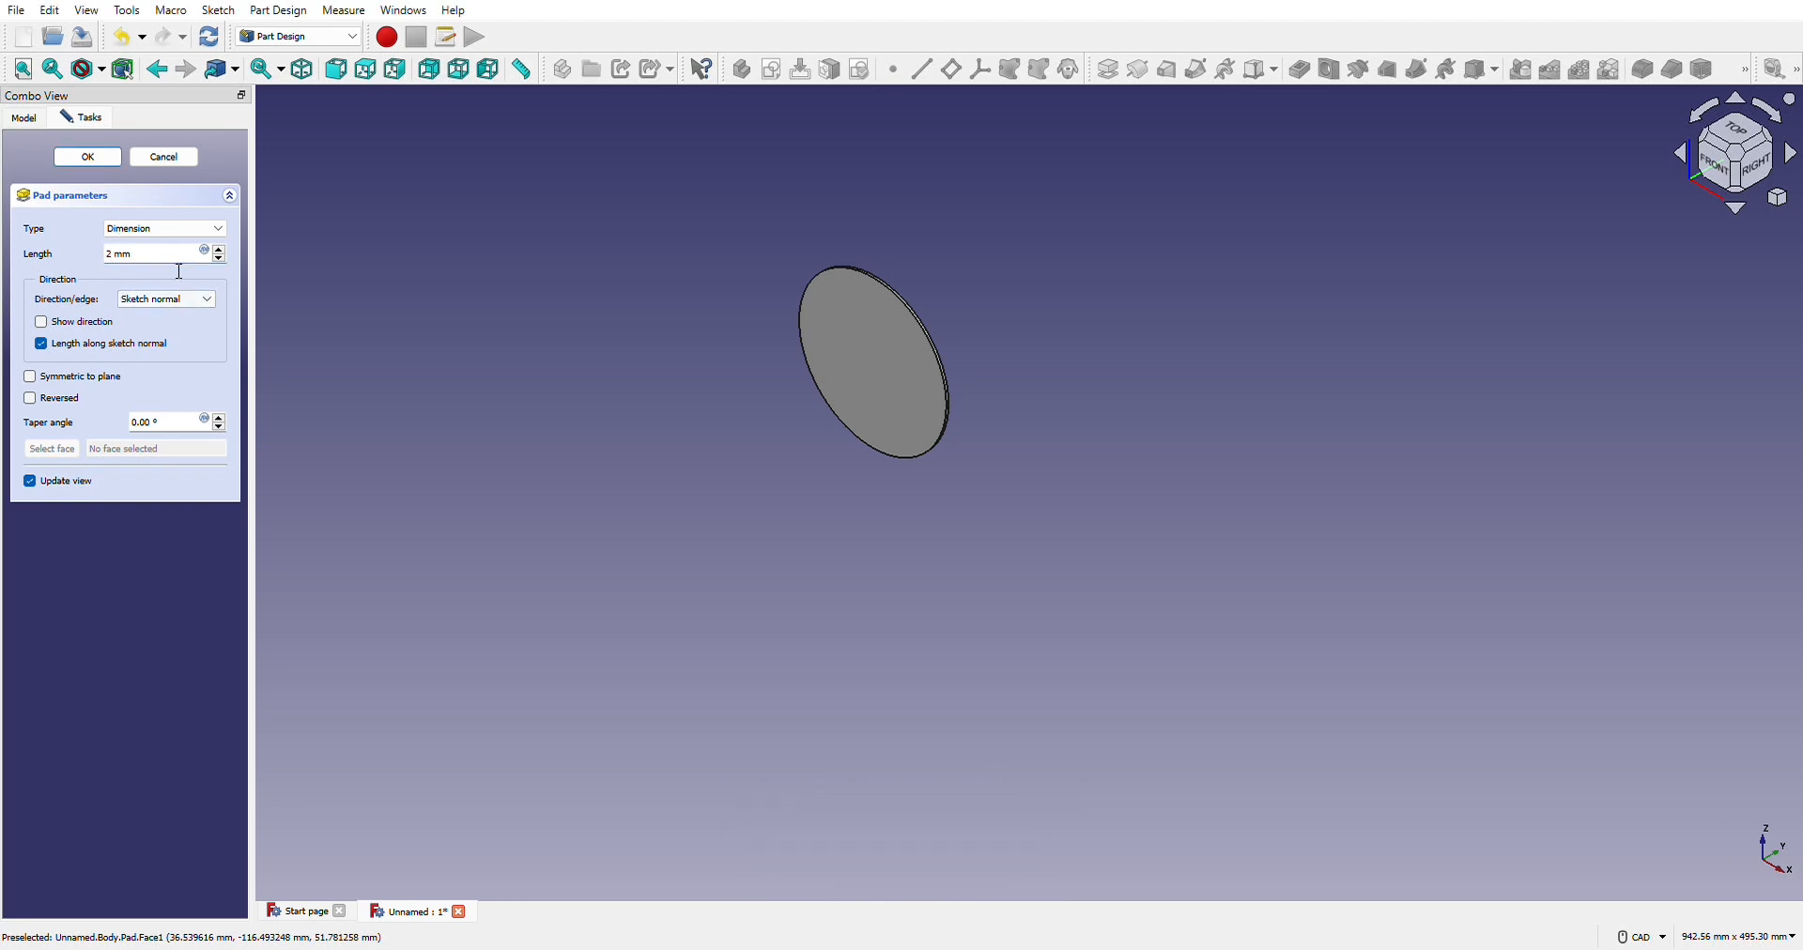
pyautogui.scroll(5, 917, 201)
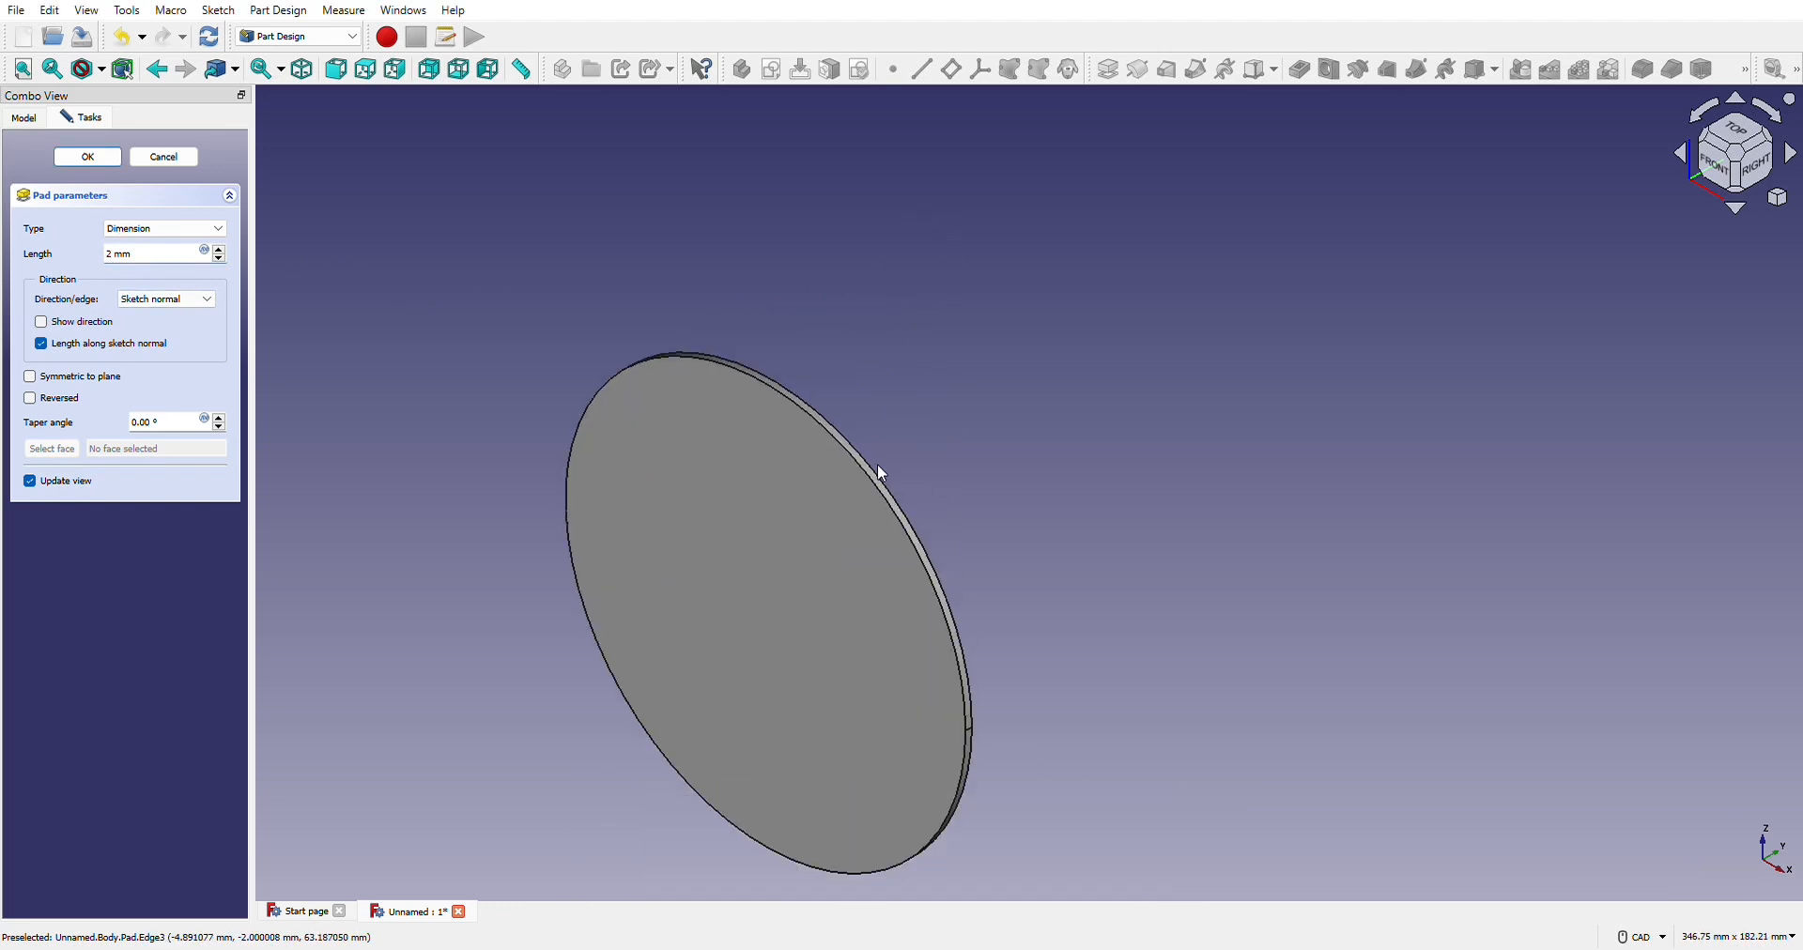
pyautogui.scroll(4, 834, 519)
pyautogui.scroll(-6, 404, 199)
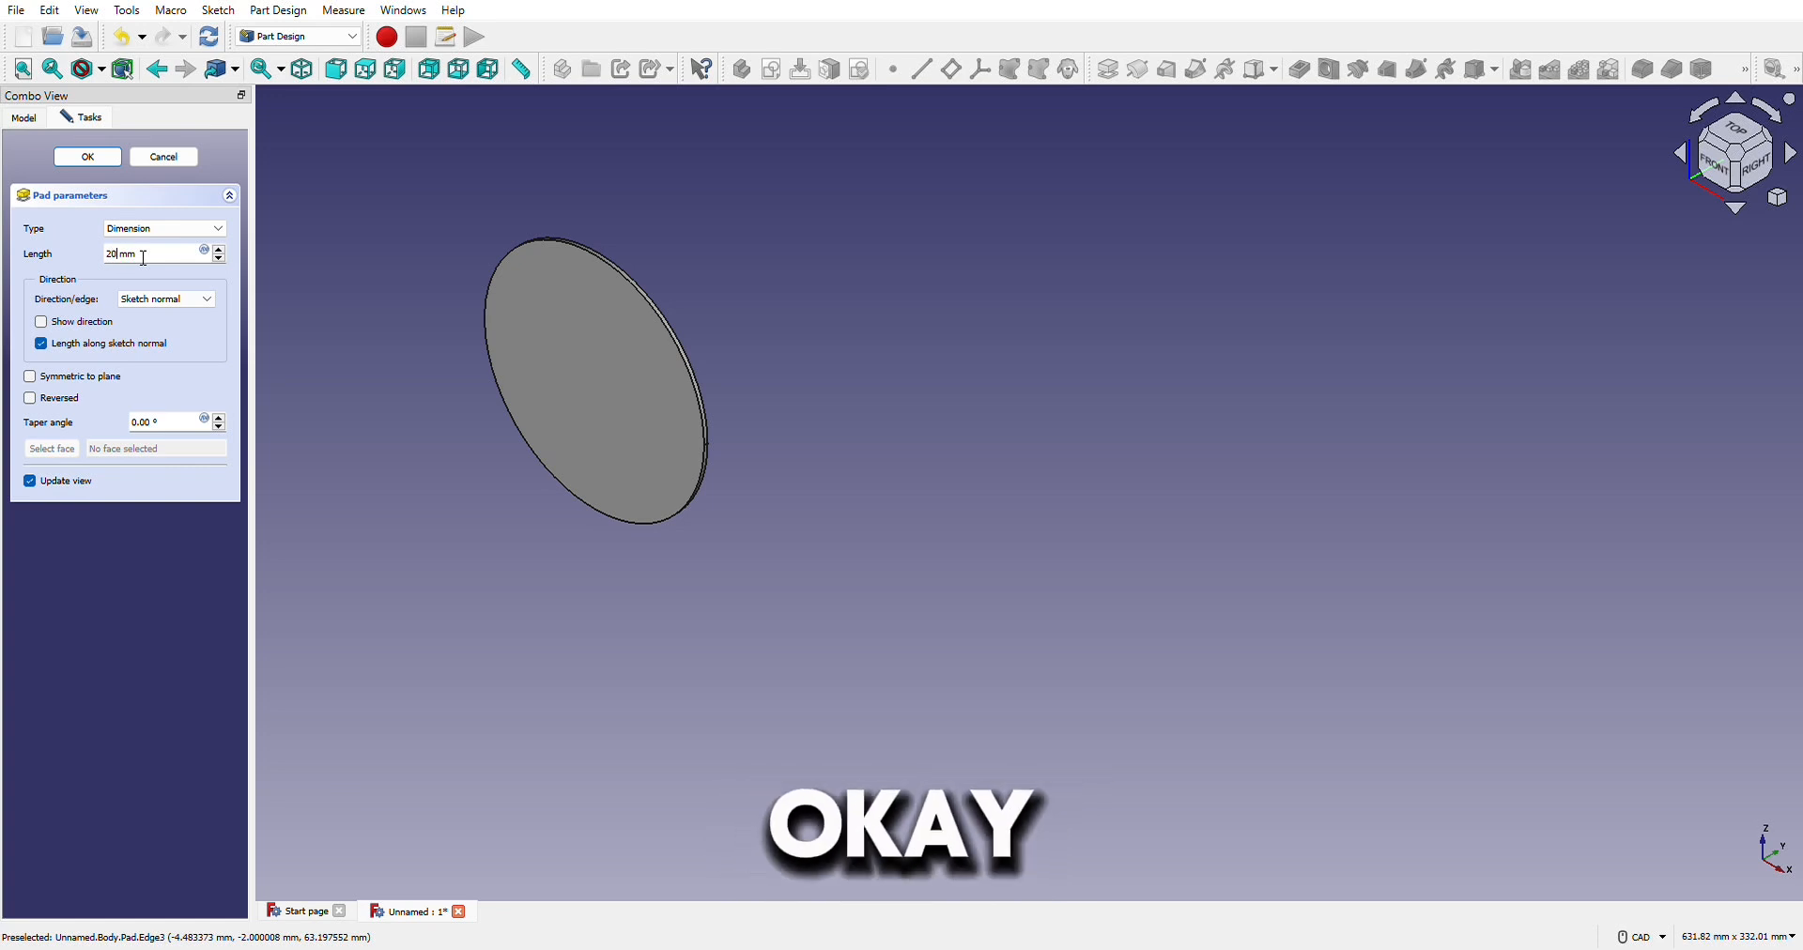
# Set the pad length to 200 mm to form a cylinder and accept the pad.
pyautogui.press('Return')
pyautogui.scroll(-5, 942, 741)
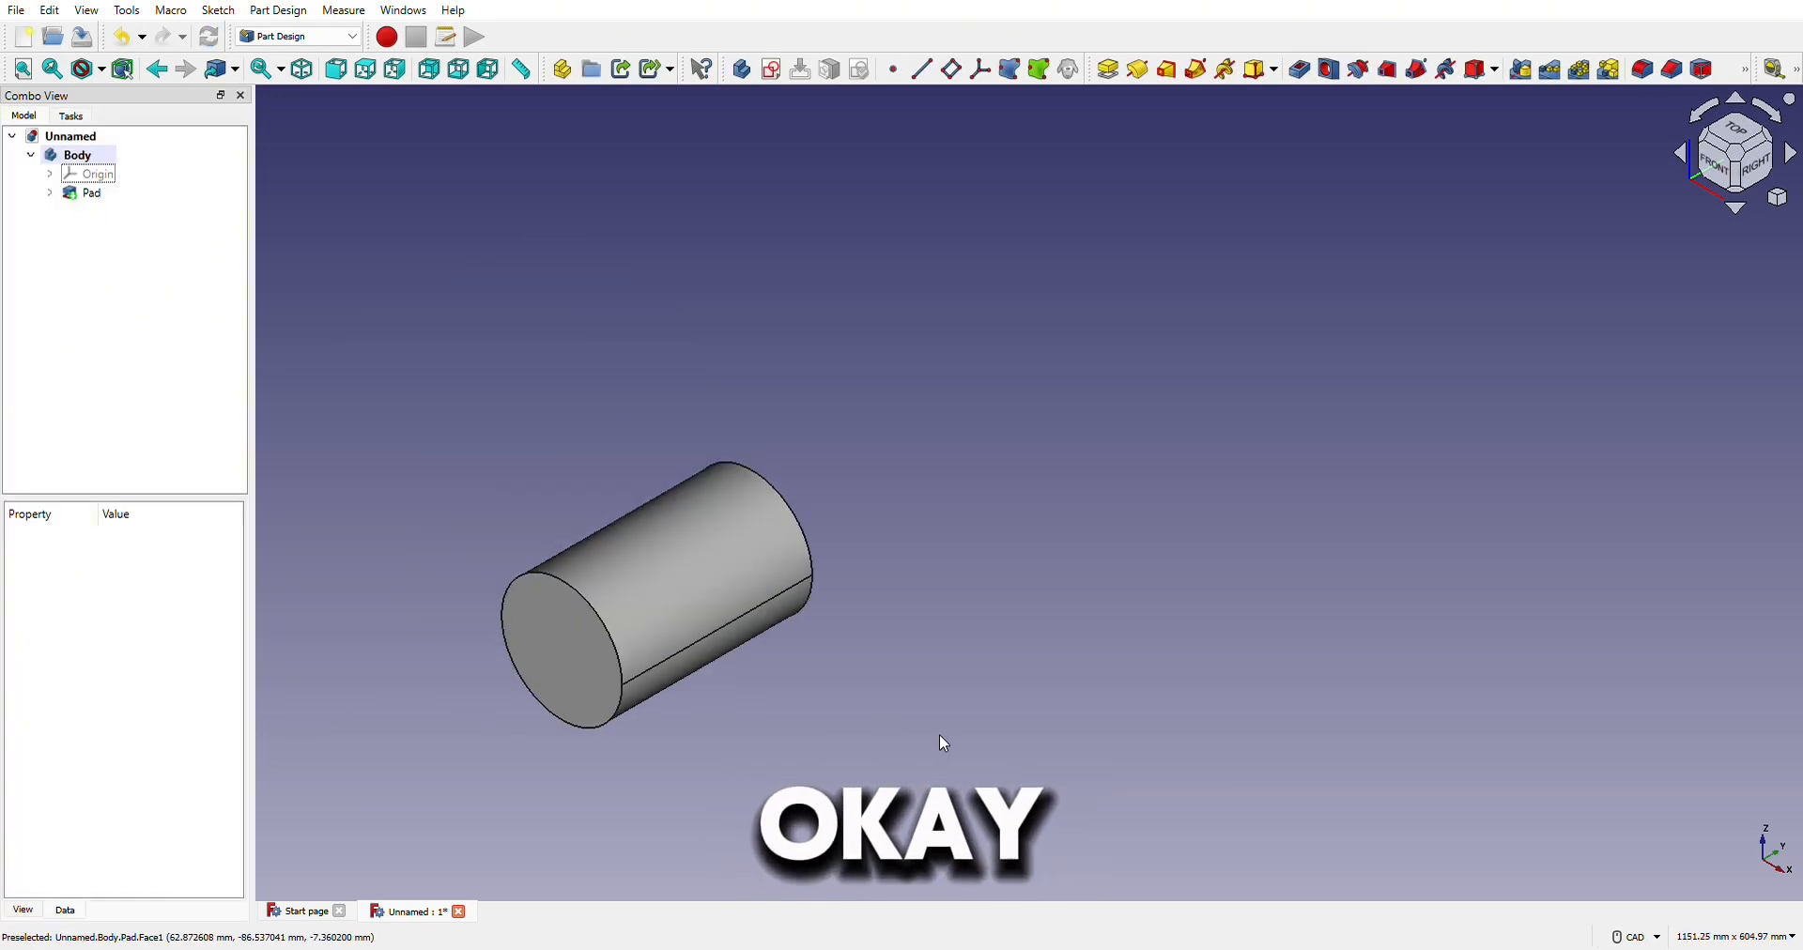
pyautogui.scroll(4, 917, 499)
pyautogui.scroll(-1, 1003, 479)
pyautogui.scroll(-1, 1001, 471)
pyautogui.moveTo(1086, 428); pyautogui.dragTo(1340, 299, button='middle')
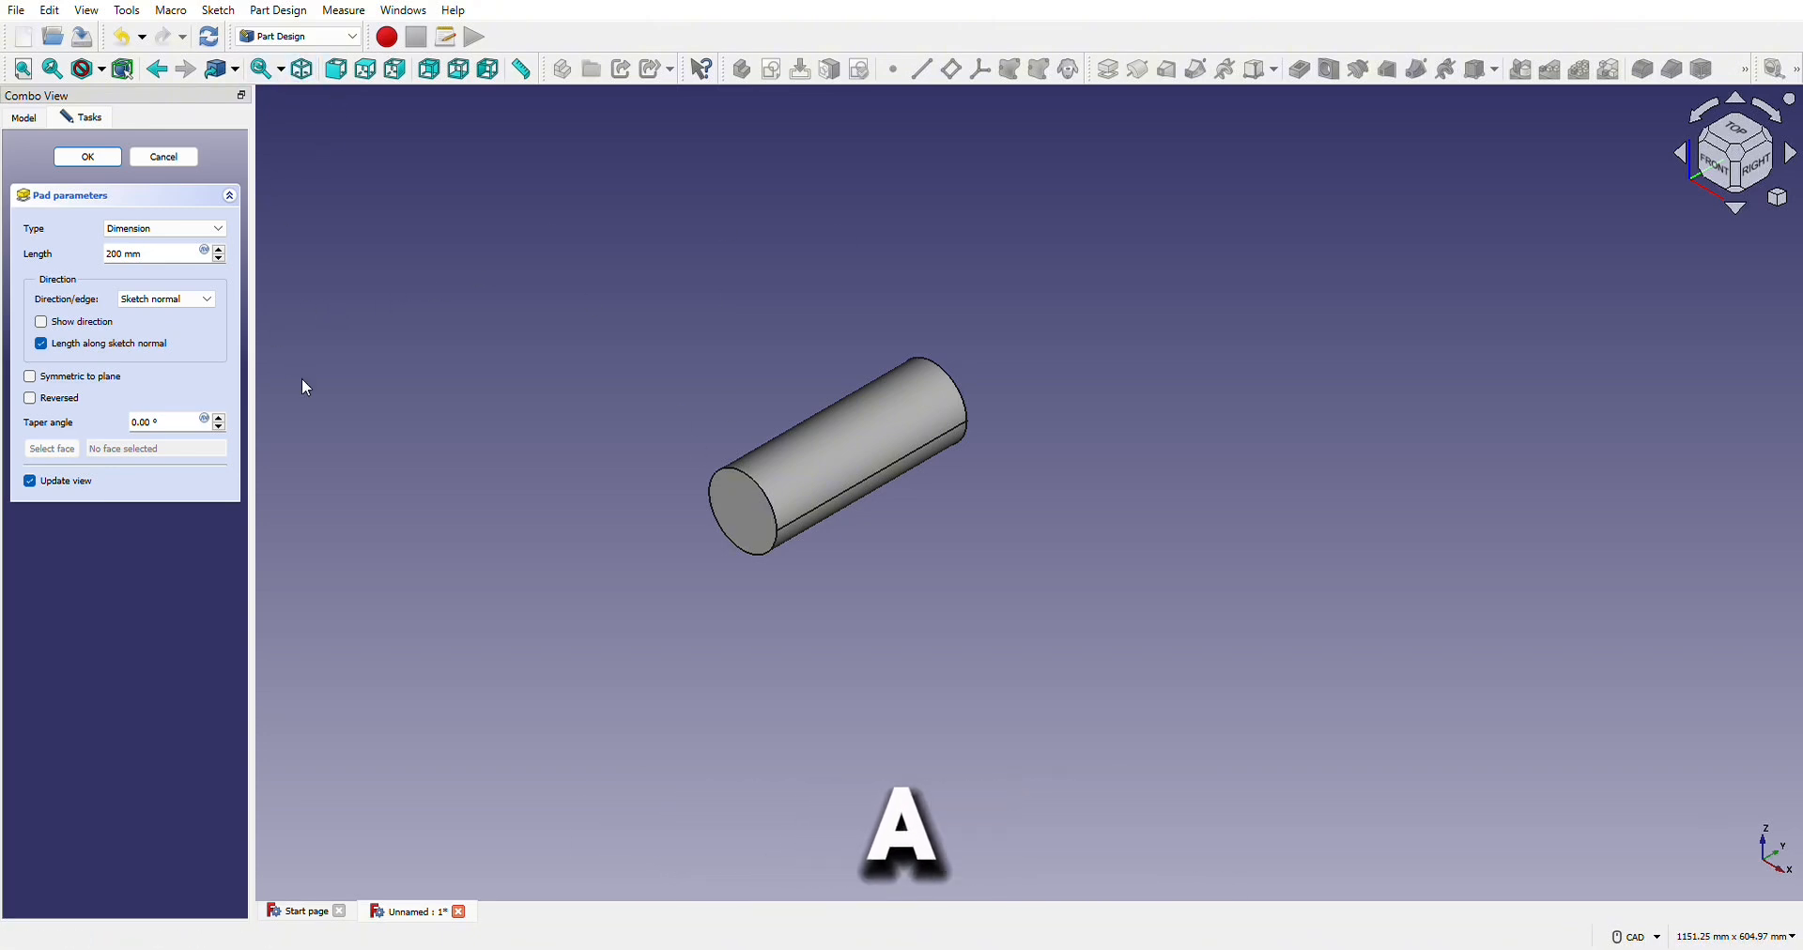
# Try a 3° taper on the cylinder's pad, and reduce the taper angle to -5°.
pyautogui.click(222, 418)
pyautogui.click(221, 417)
pyautogui.click(222, 428)
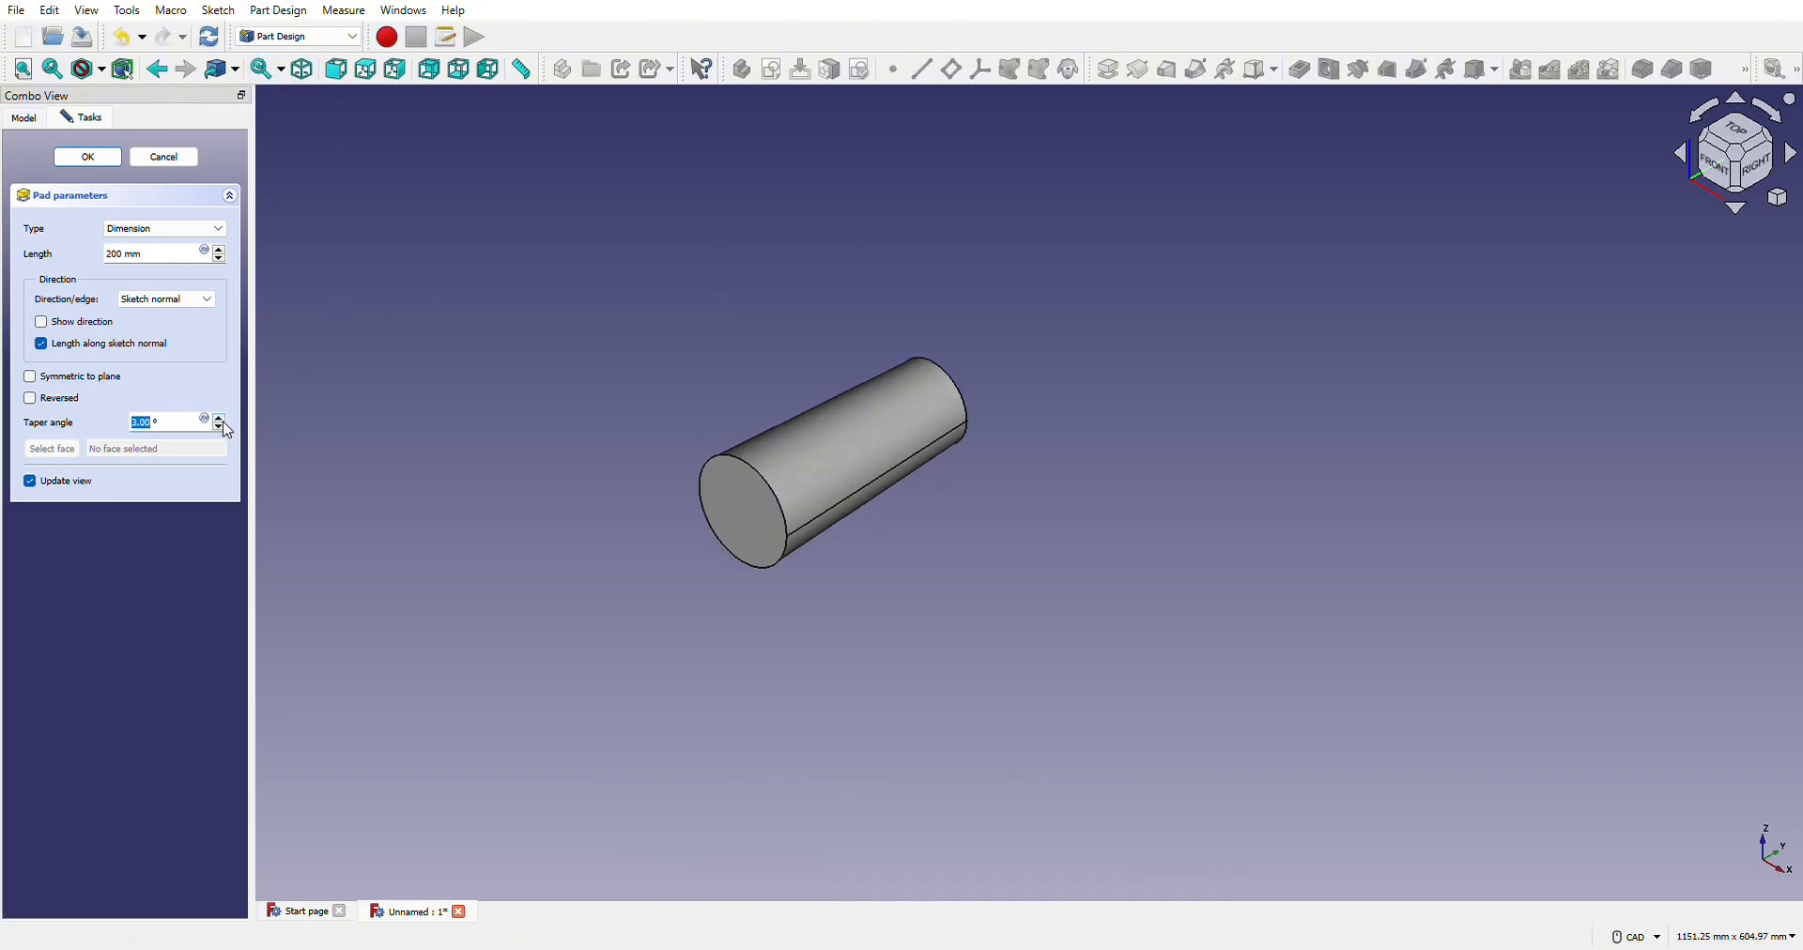
pyautogui.click(222, 428)
pyautogui.click(221, 427)
pyautogui.click(222, 427)
pyautogui.click(222, 429)
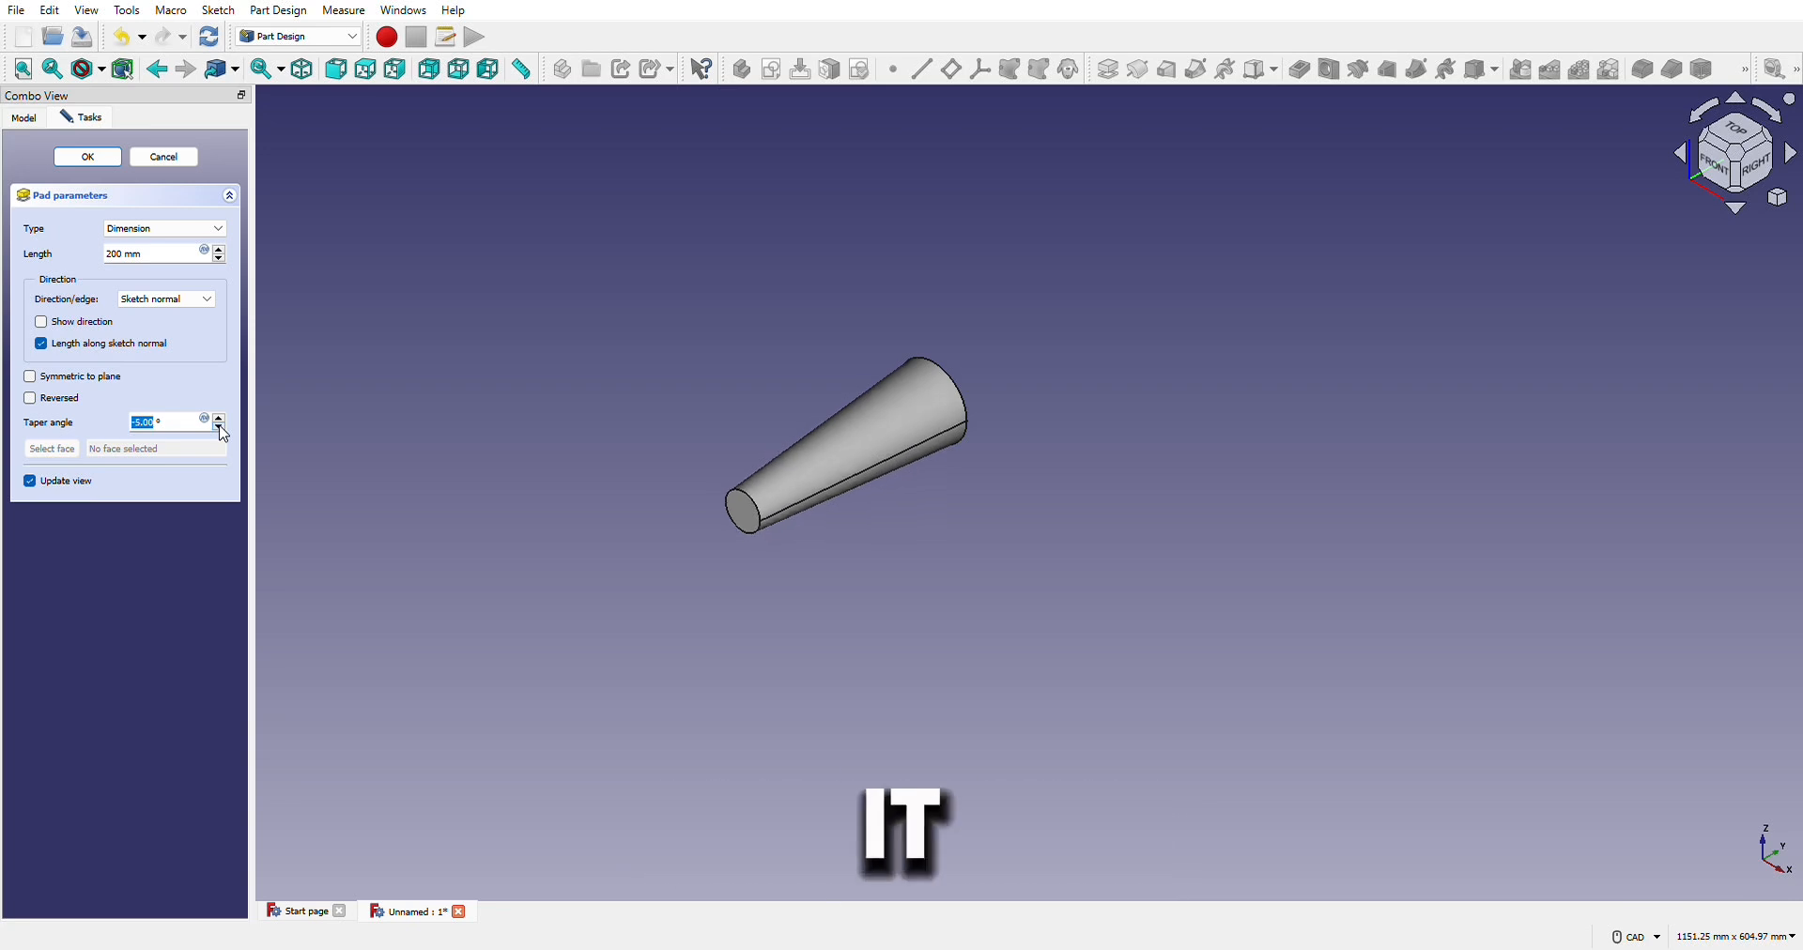
# Shape the pad into a cone with a -19° taper angle, 100 mm length and reversed direction.
pyautogui.click(222, 428)
pyautogui.click(221, 428)
pyautogui.click(222, 428)
pyautogui.click(222, 428)
pyautogui.click(221, 428)
pyautogui.click(221, 428)
pyautogui.click(222, 428)
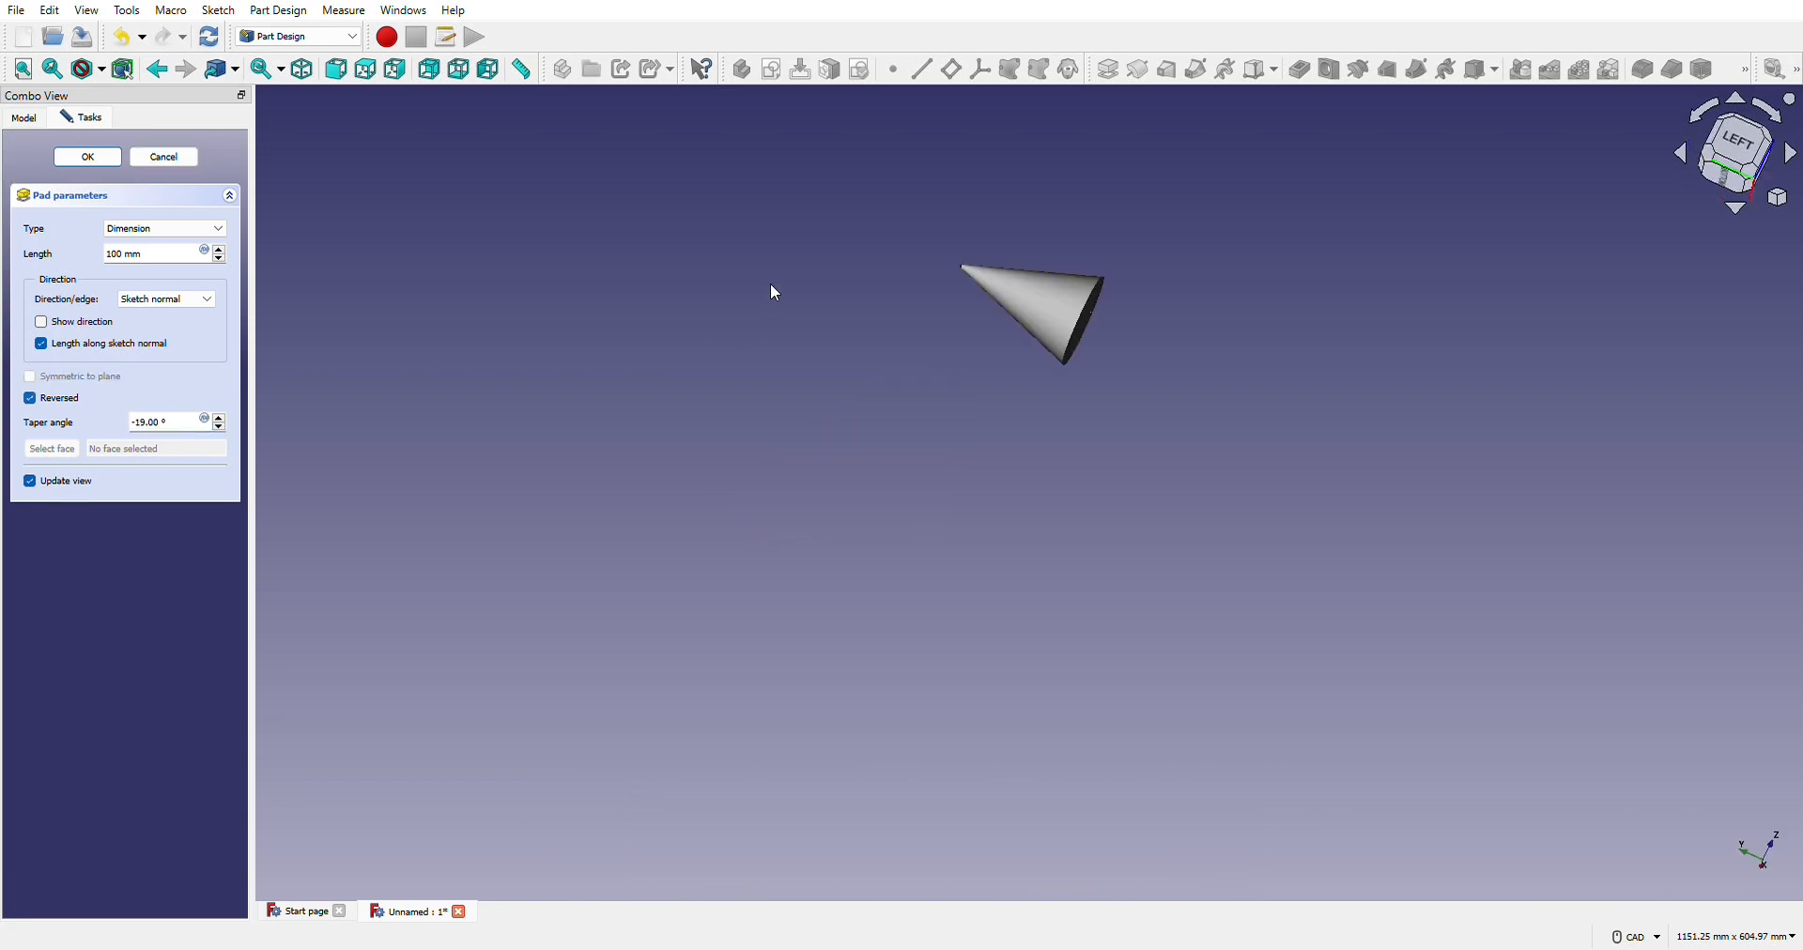
# Examine the cone from several sides, including its base and tip, and leave the pad settings.
pyautogui.scroll(4, 901, 234)
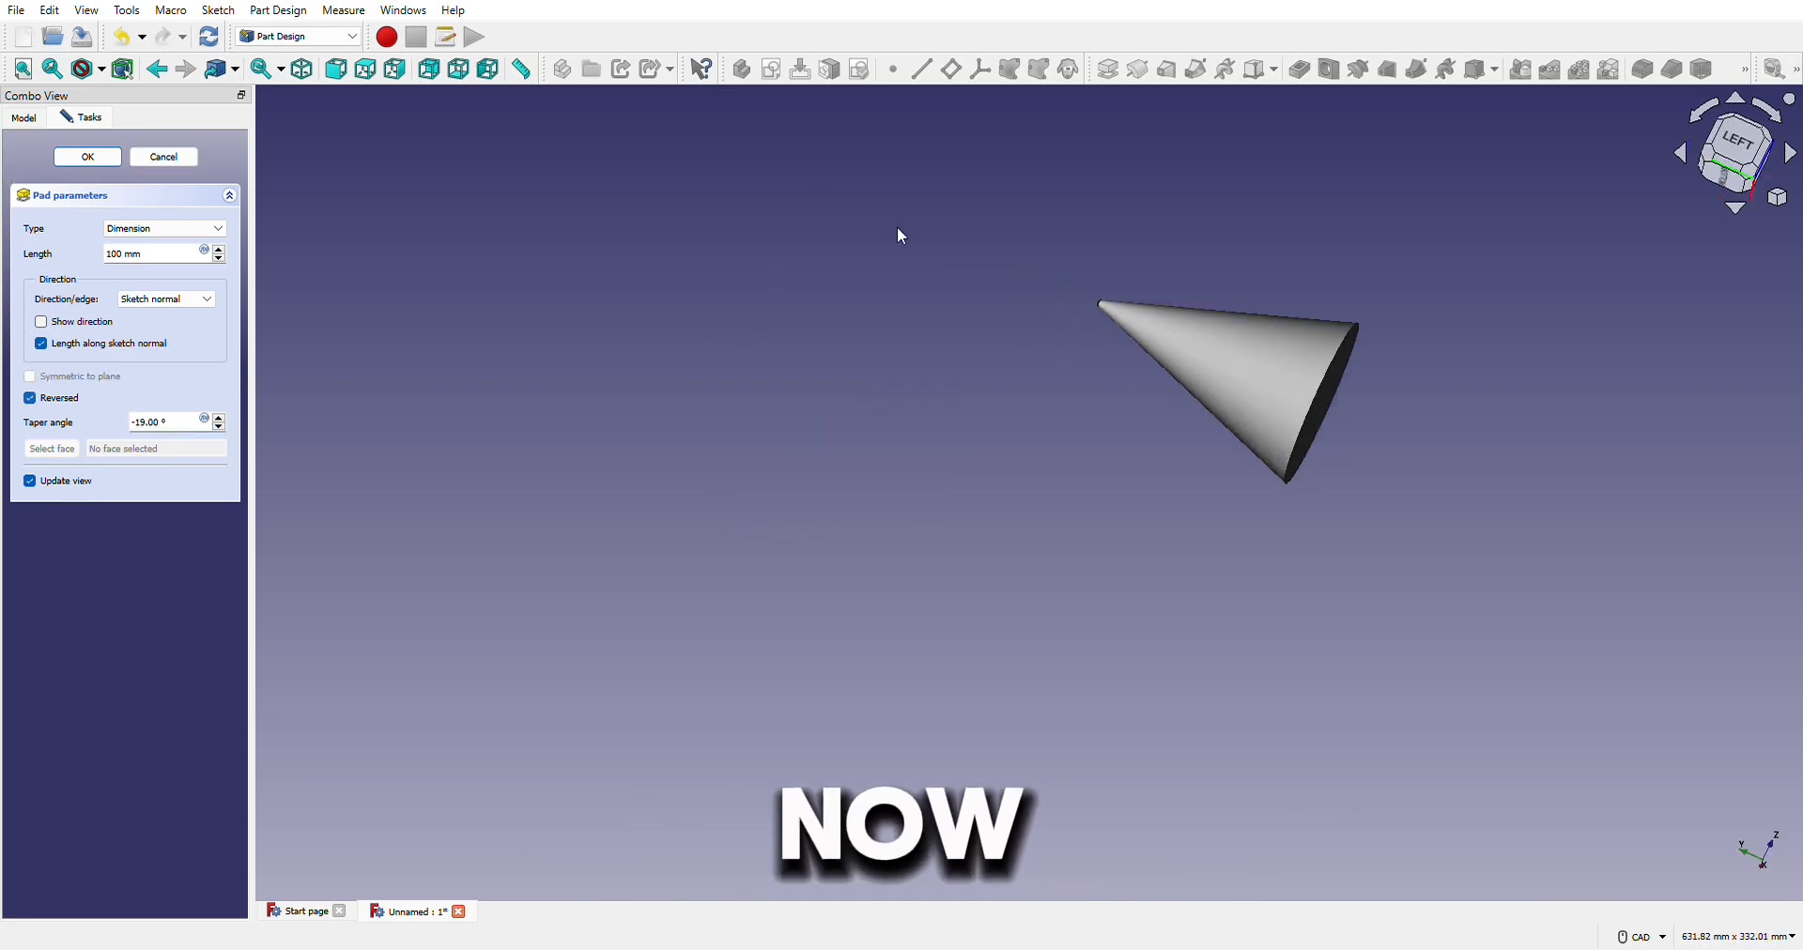
pyautogui.scroll(-2, 1123, 181)
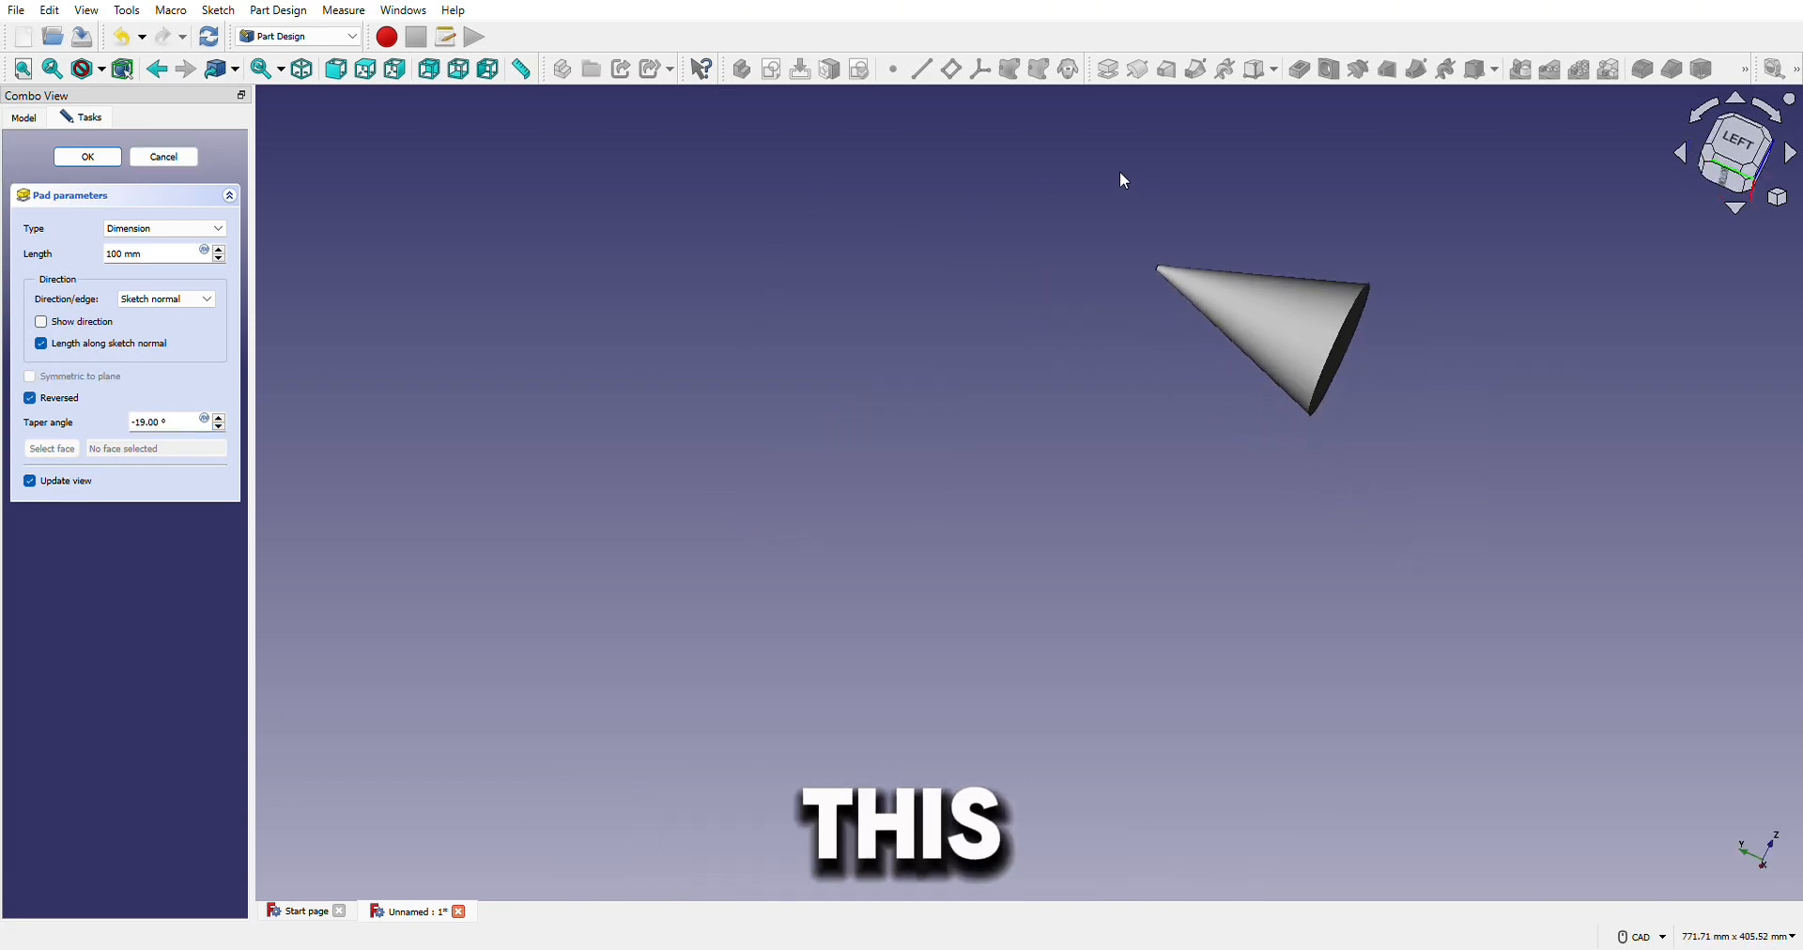
pyautogui.click(1683, 167)
pyautogui.click(1685, 164)
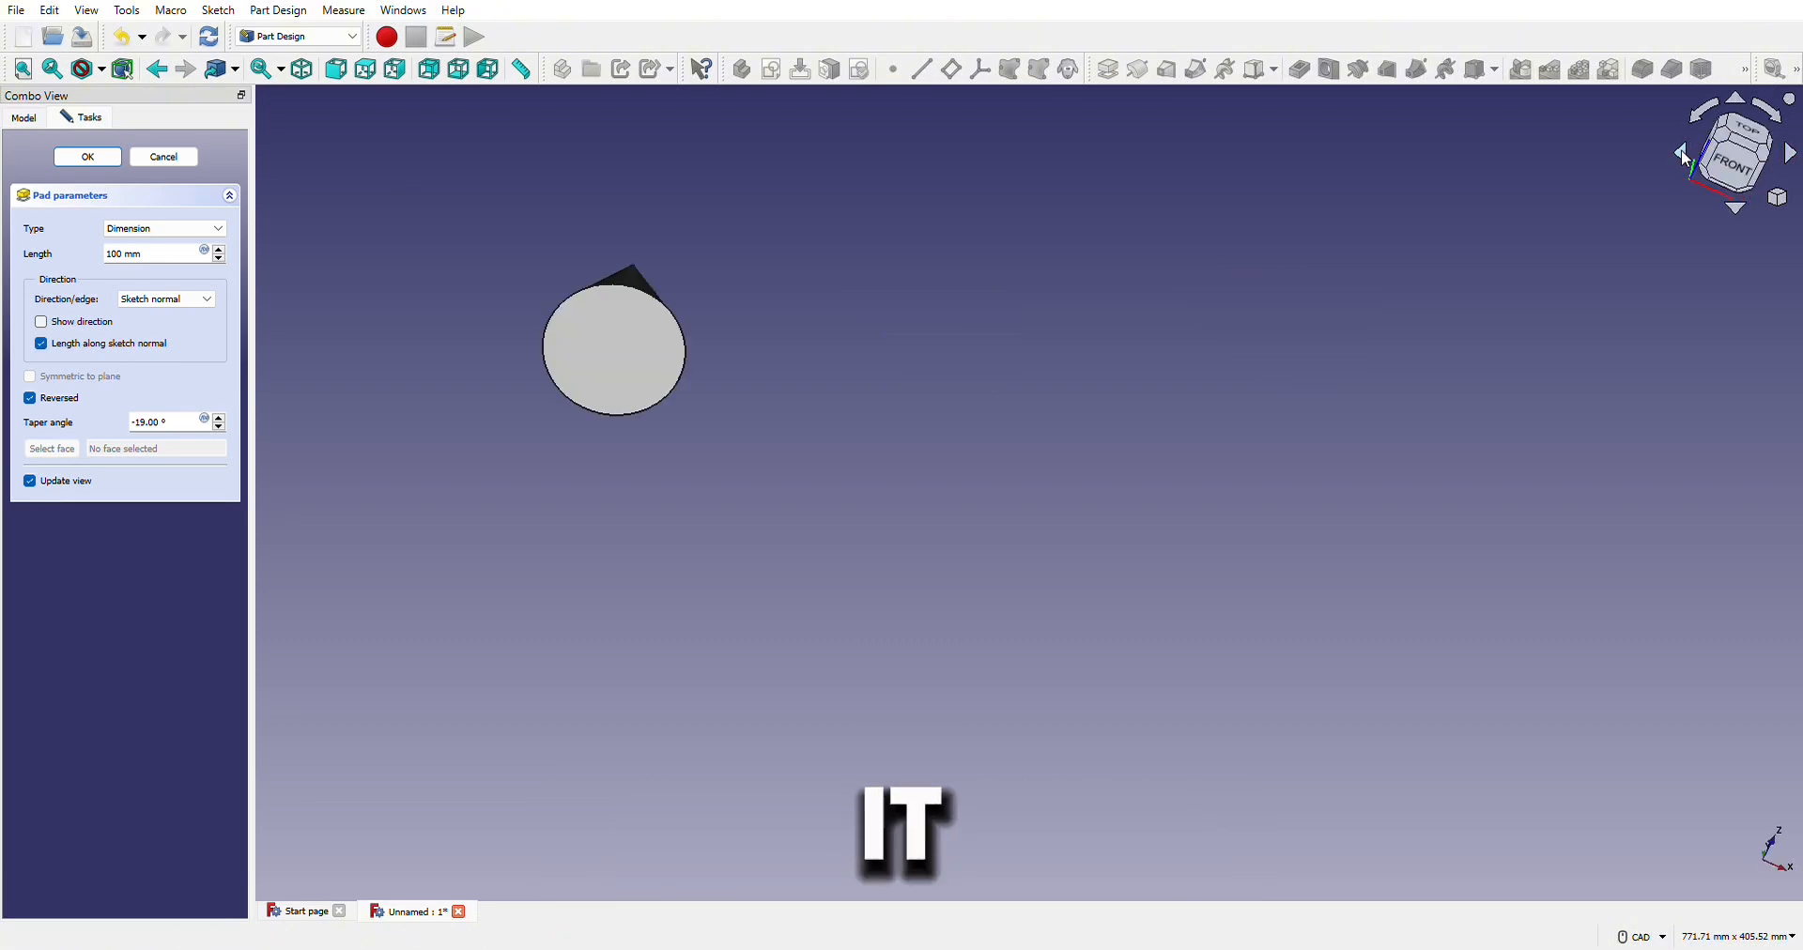
pyautogui.click(1686, 161)
pyautogui.click(1686, 160)
pyautogui.click(1686, 160)
pyautogui.click(1687, 159)
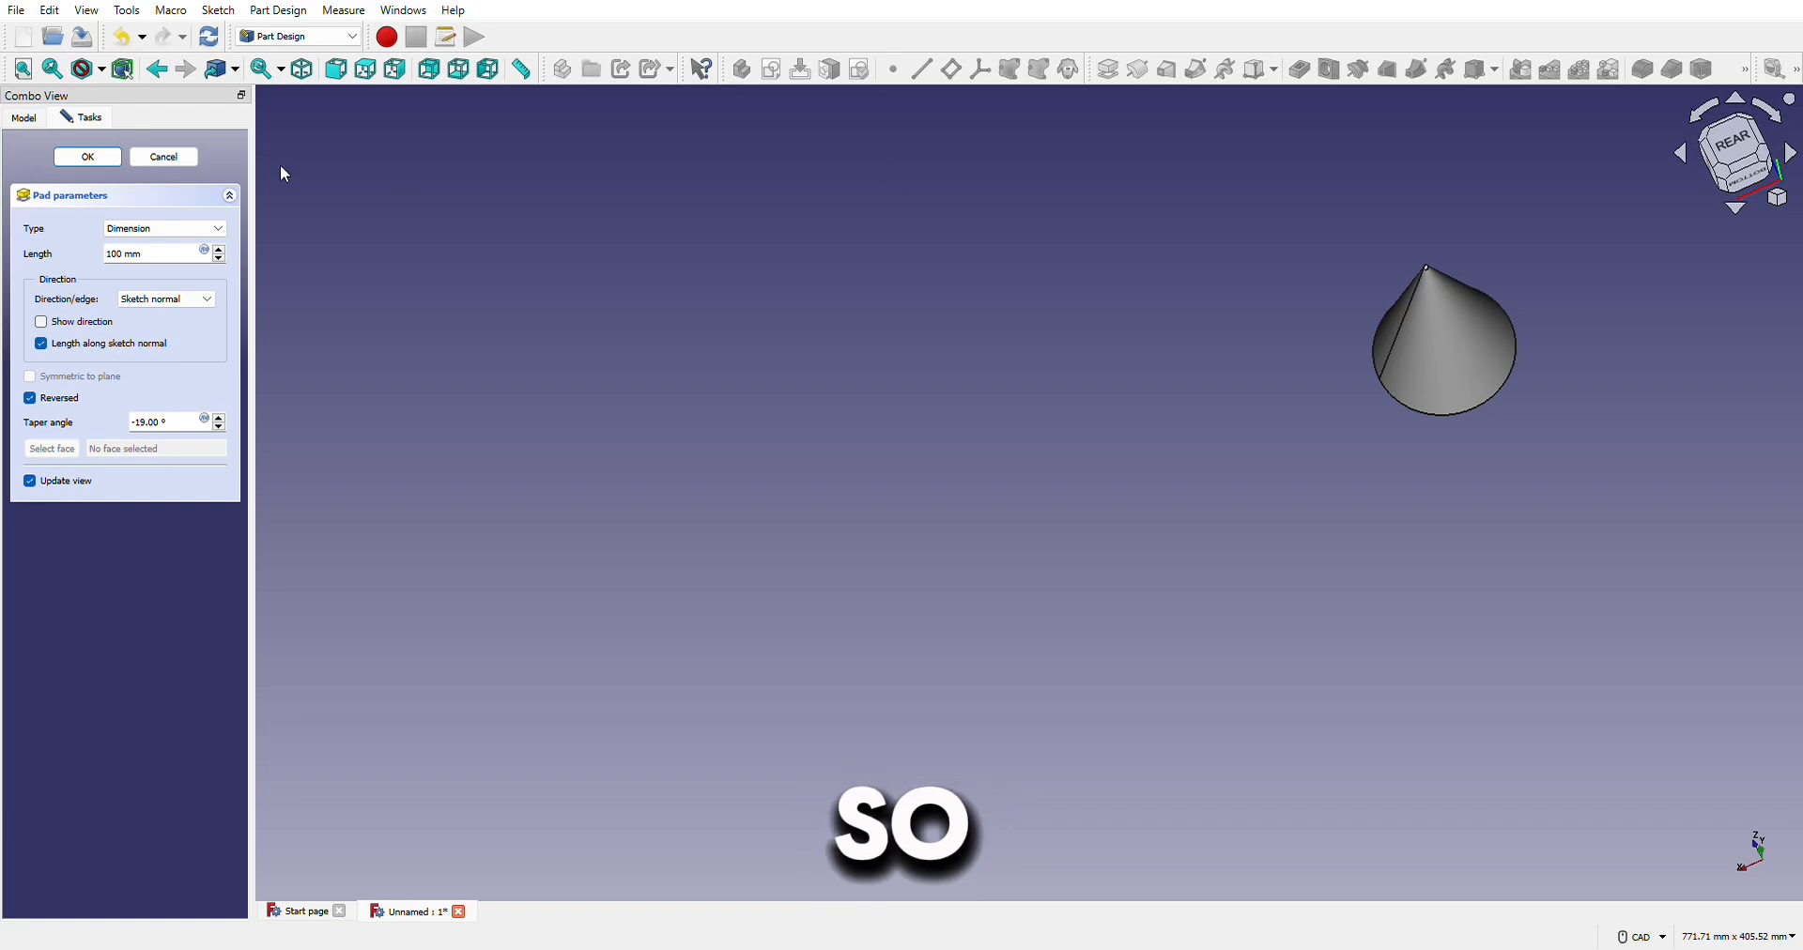
pyautogui.click(150, 158)
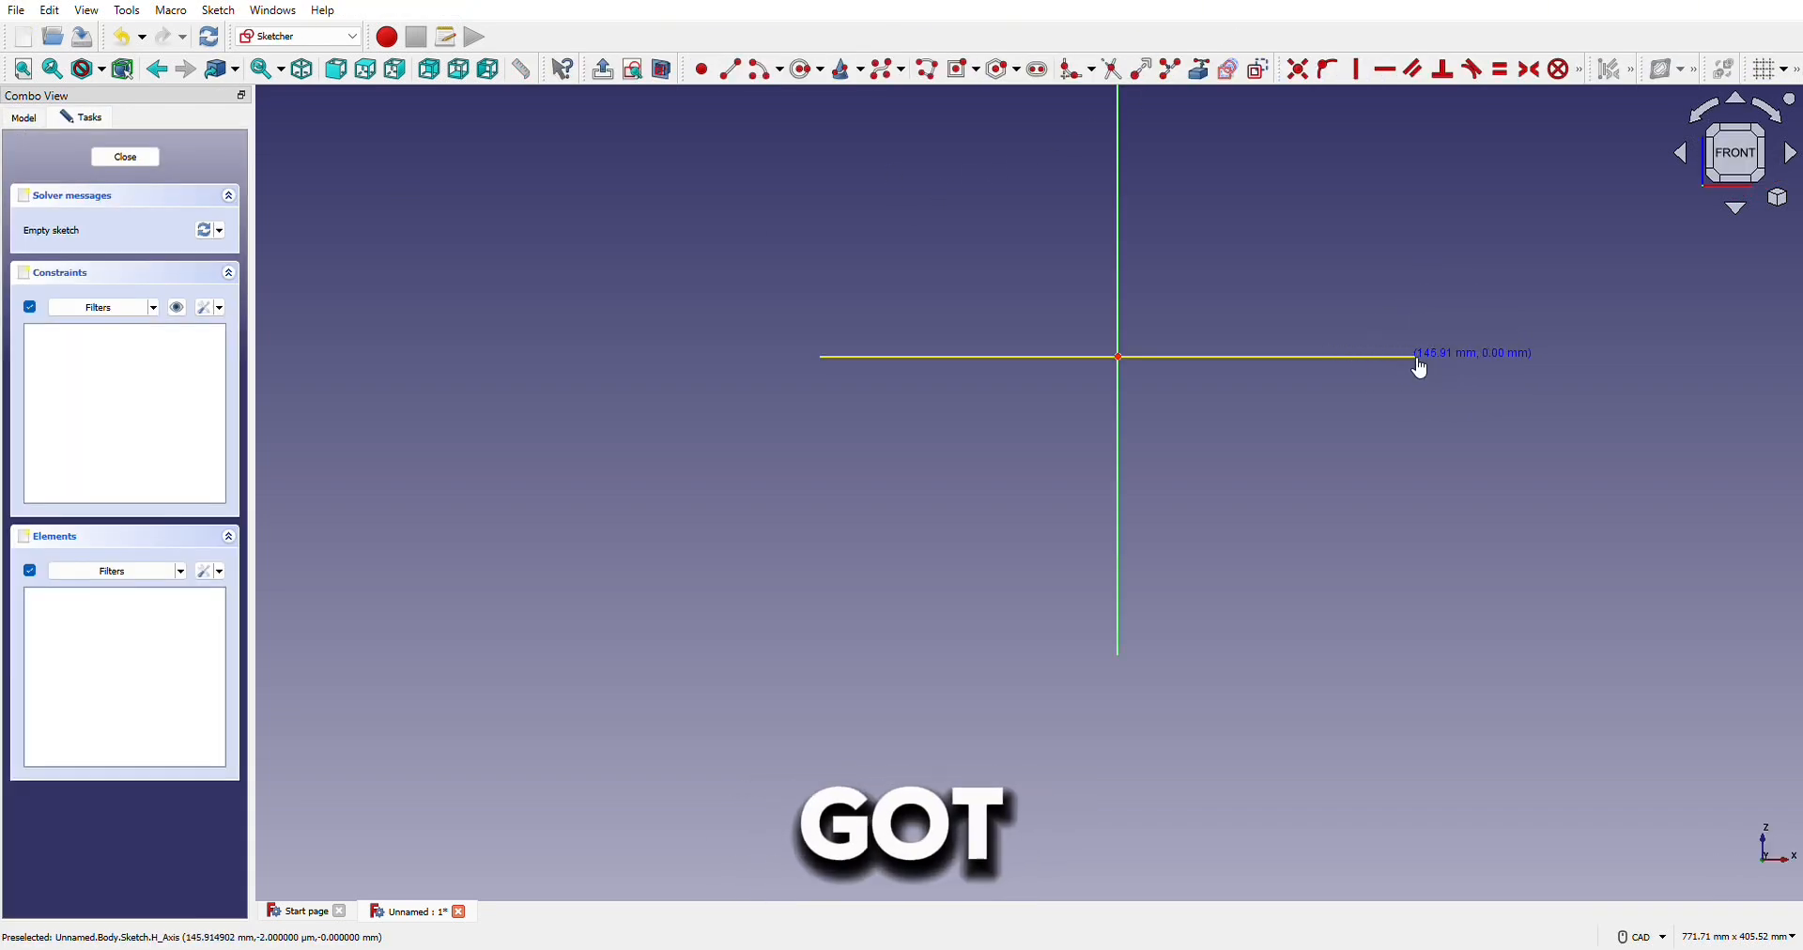
# Draw a circle centred on the horizontal axis about 146 mm from the origin in the new sketch and close the sketch.
pyautogui.click(1414, 358)
pyautogui.click(1428, 429)
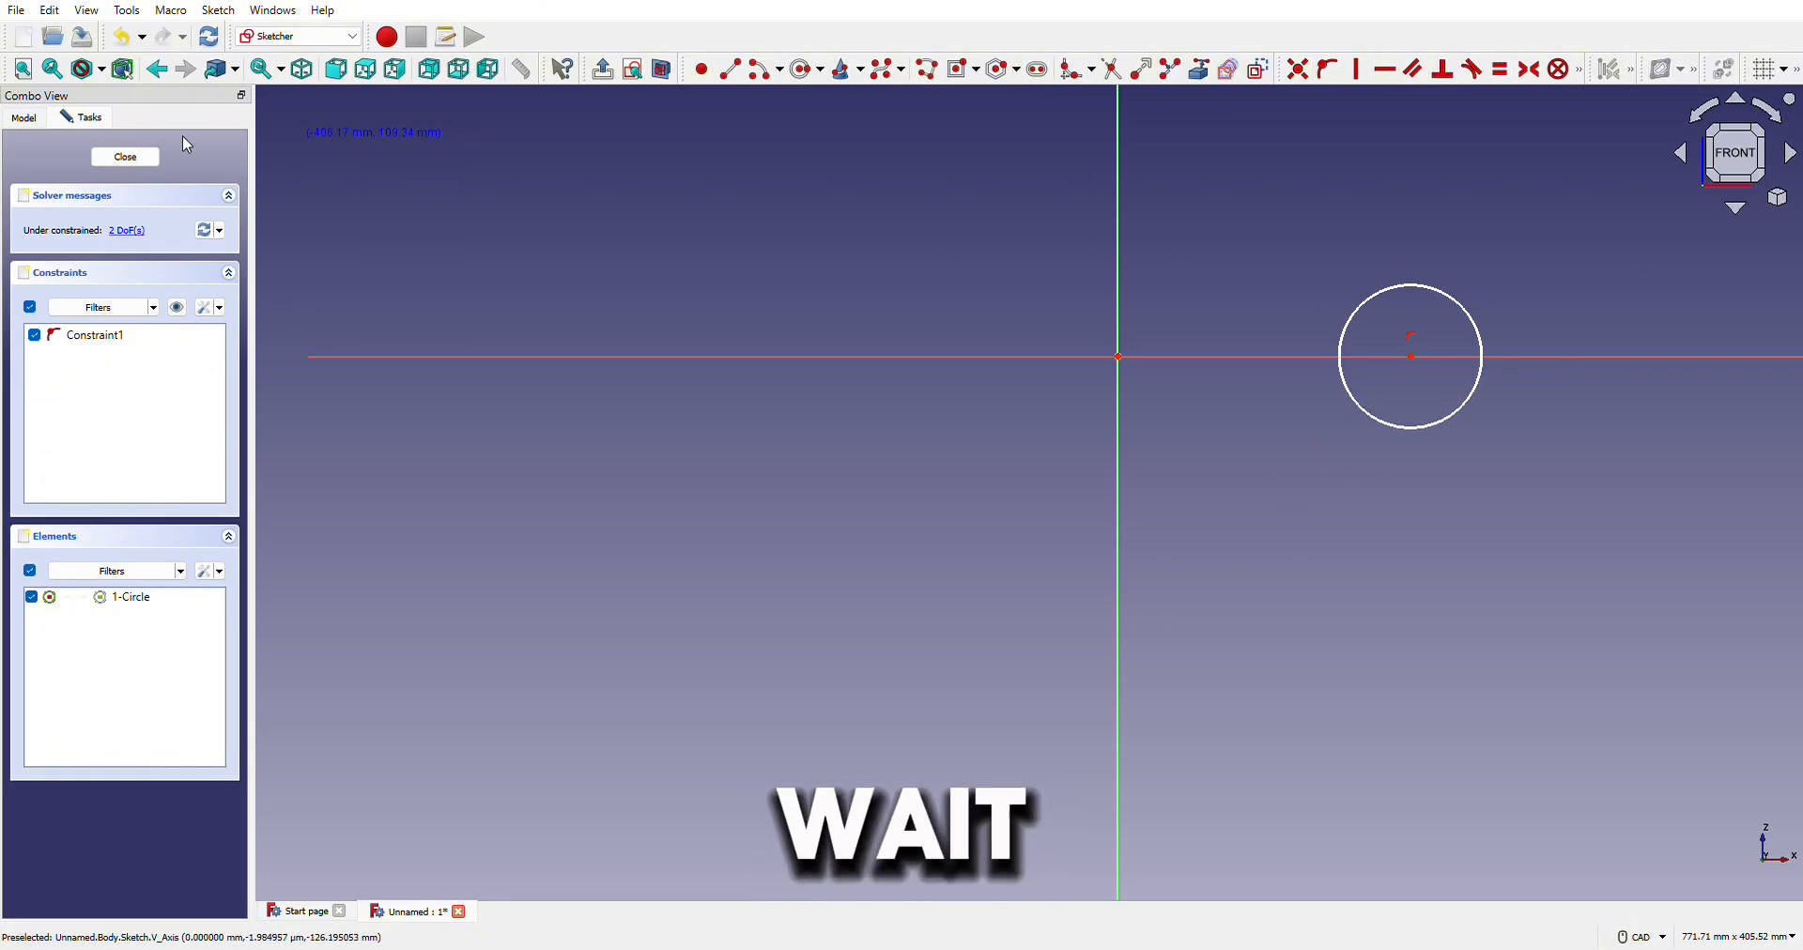
pyautogui.click(125, 157)
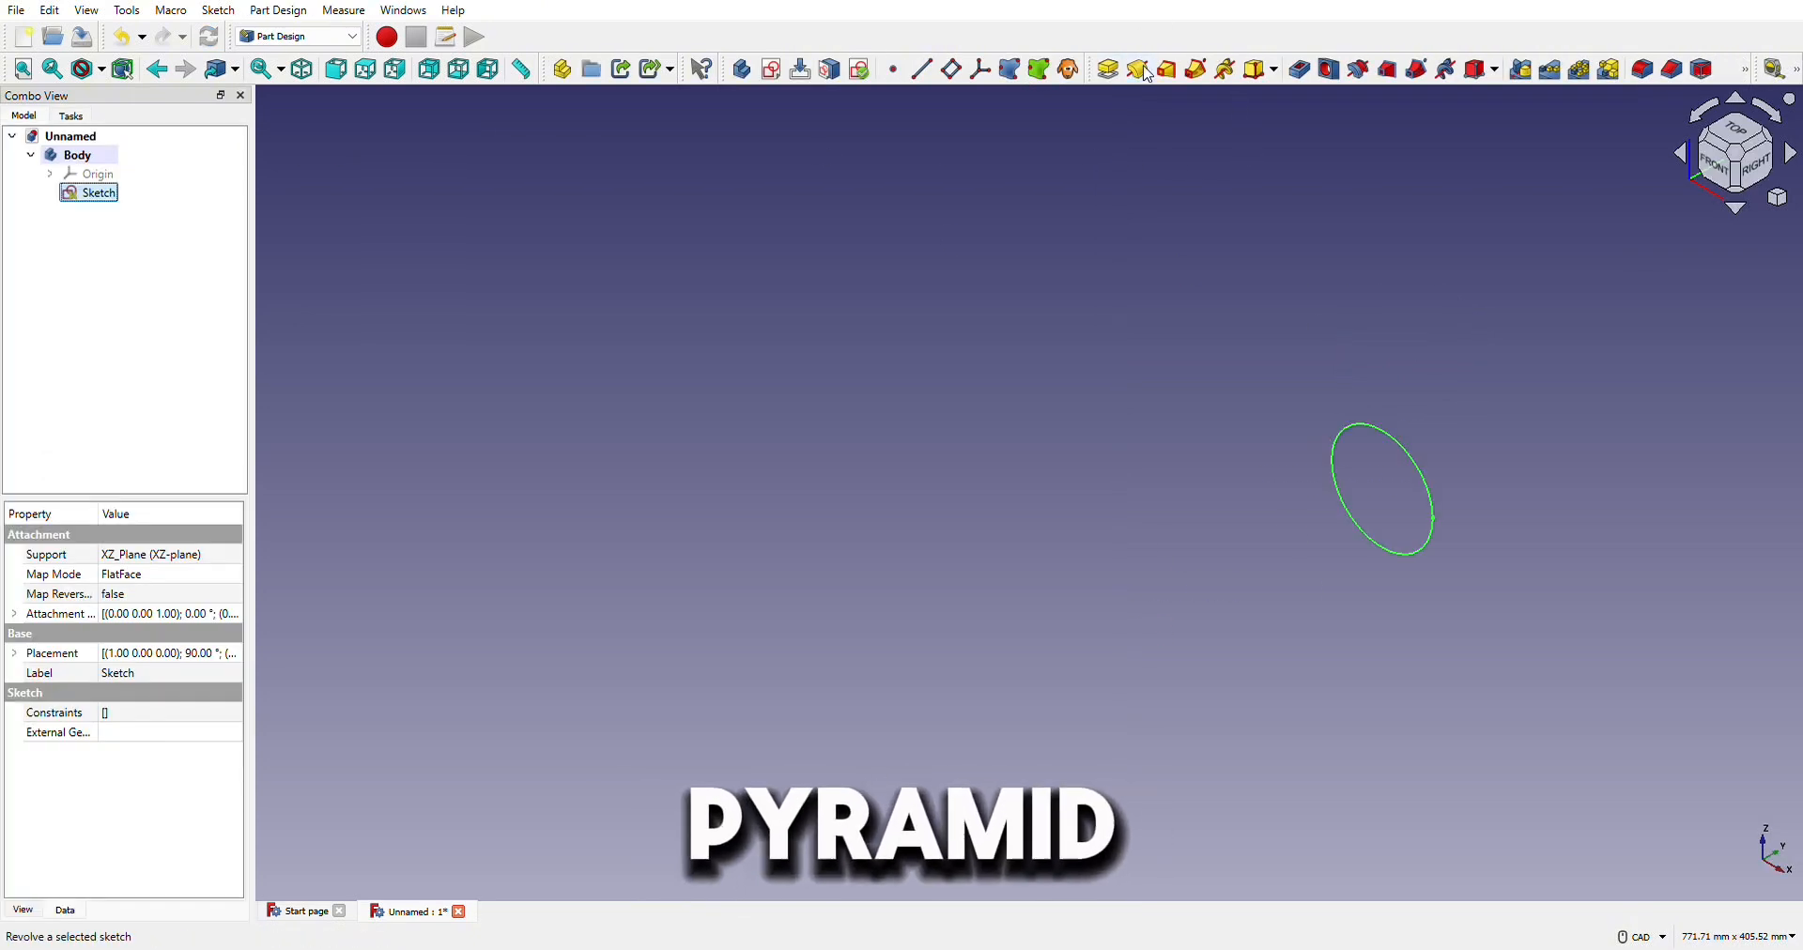
# Revolve the offset circle 360° about the vertical sketch axis into a torus, and try the horizontal sketch axis instead.
pyautogui.click(1138, 70)
pyautogui.scroll(-10, 1197, 202)
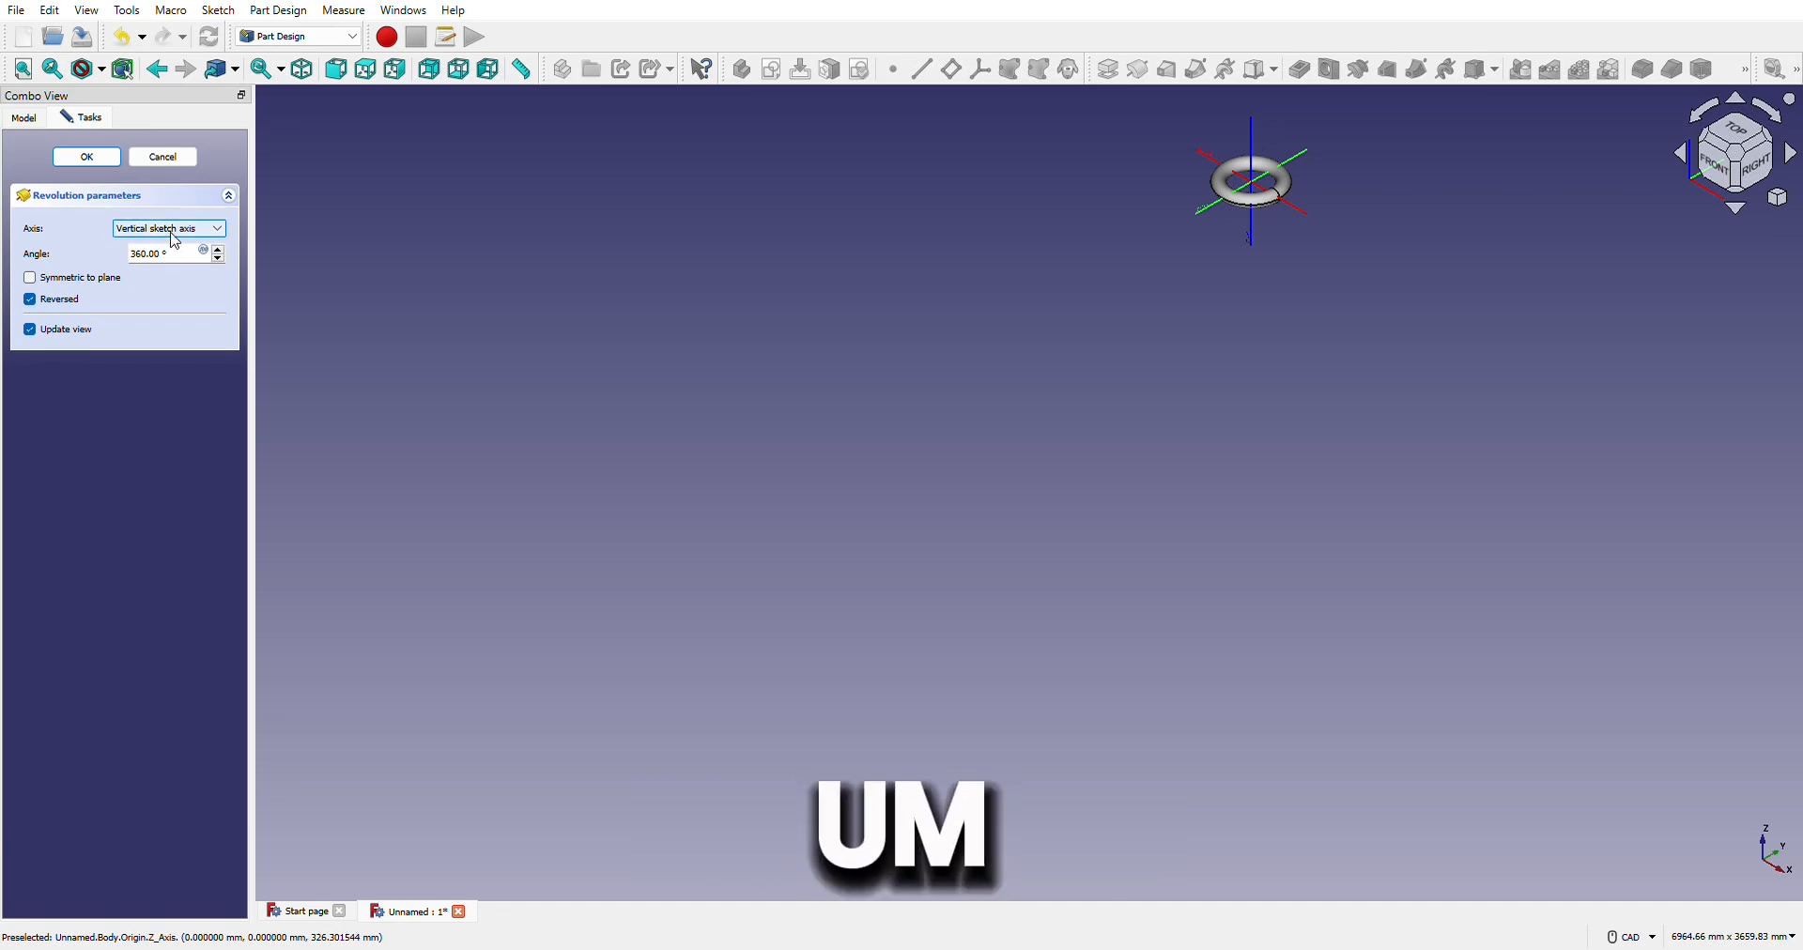
pyautogui.click(171, 232)
pyautogui.click(171, 252)
pyautogui.scroll(7, 1223, 178)
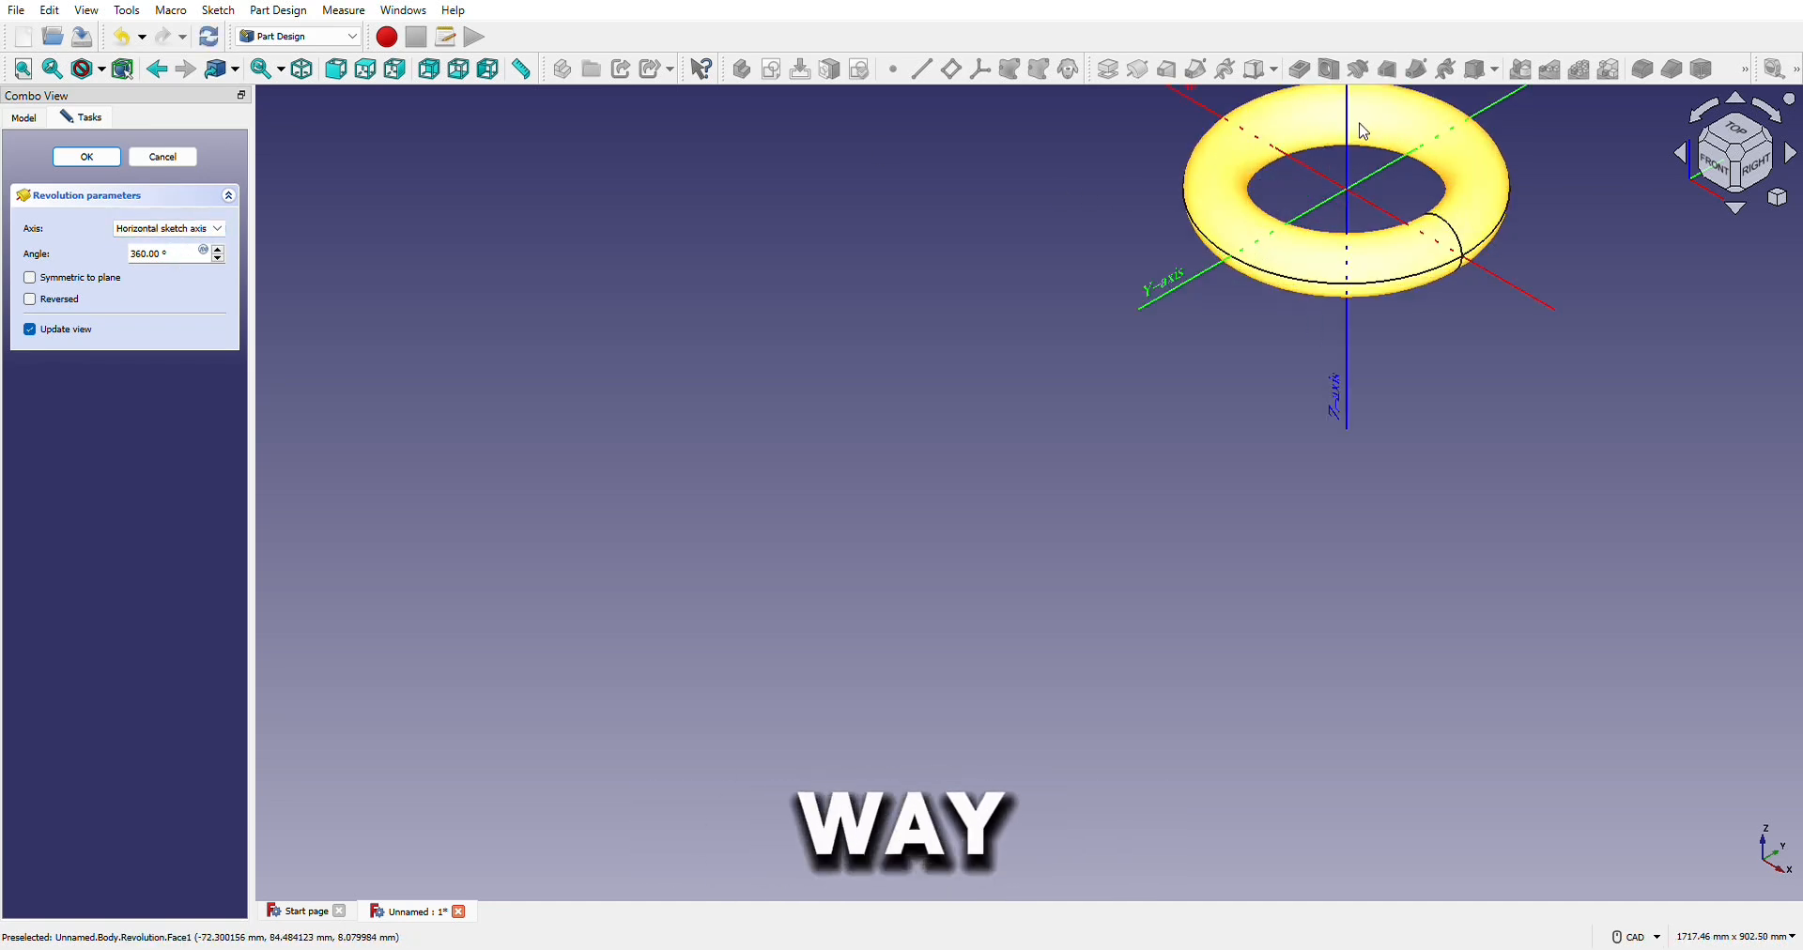
pyautogui.scroll(-3, 885, 250)
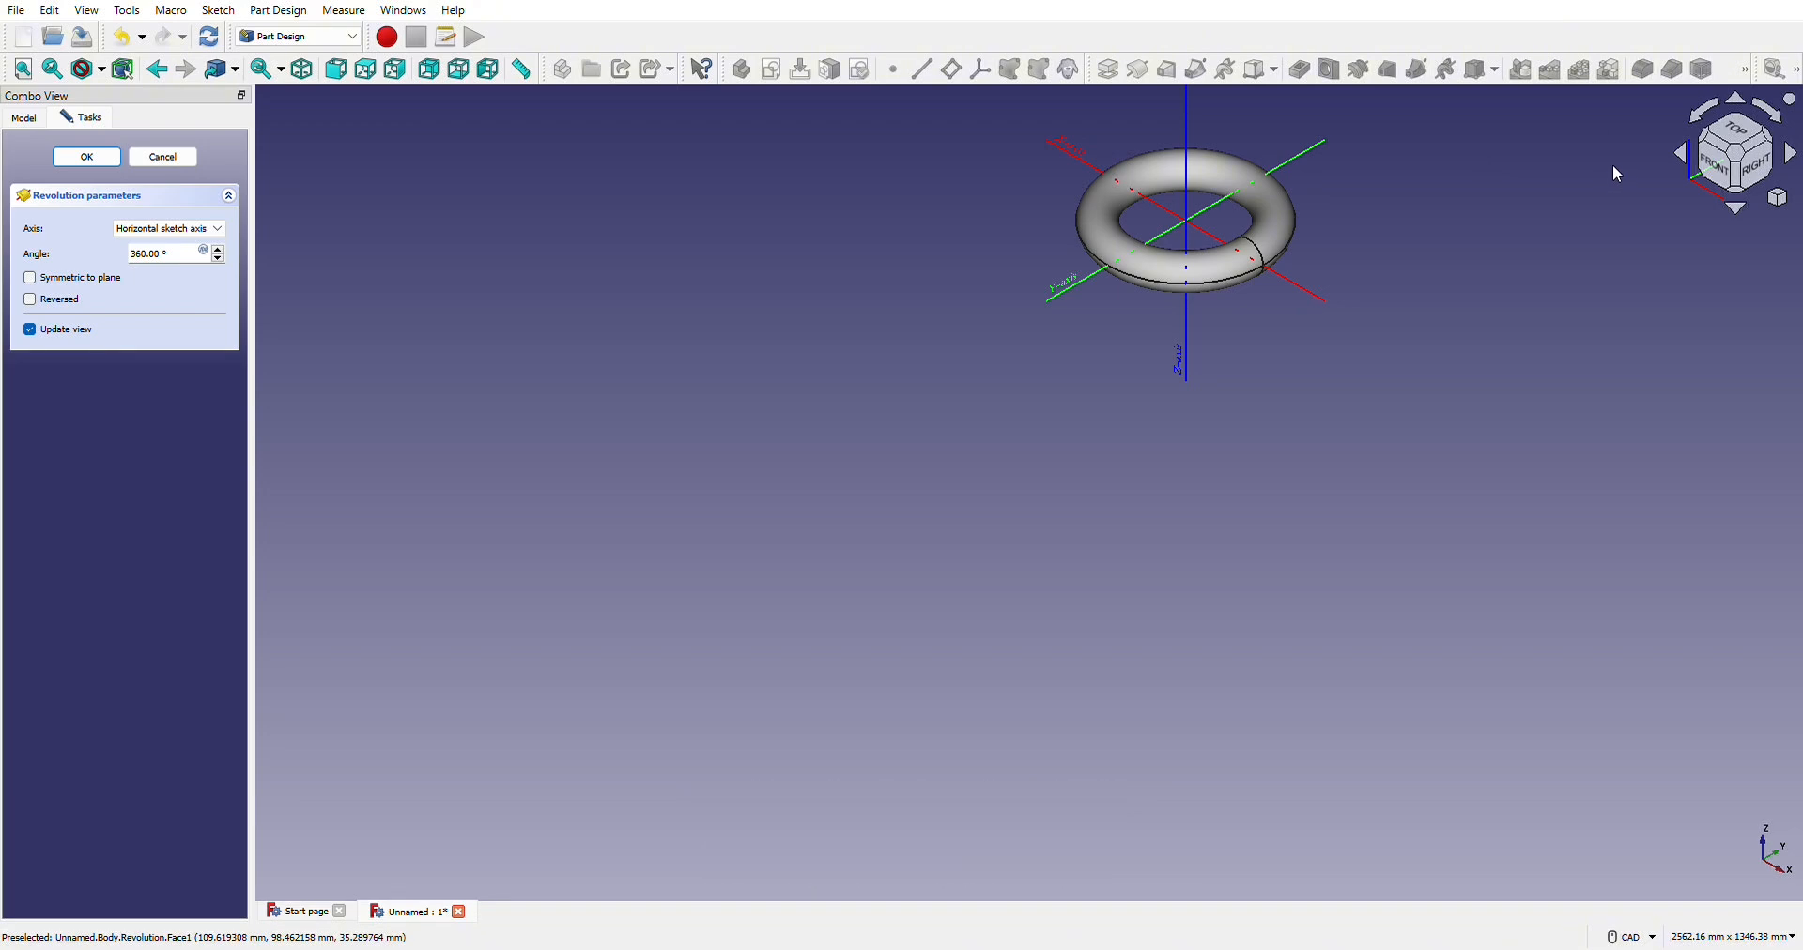
pyautogui.moveTo(1490, 233); pyautogui.dragTo(1369, 413, button='middle')
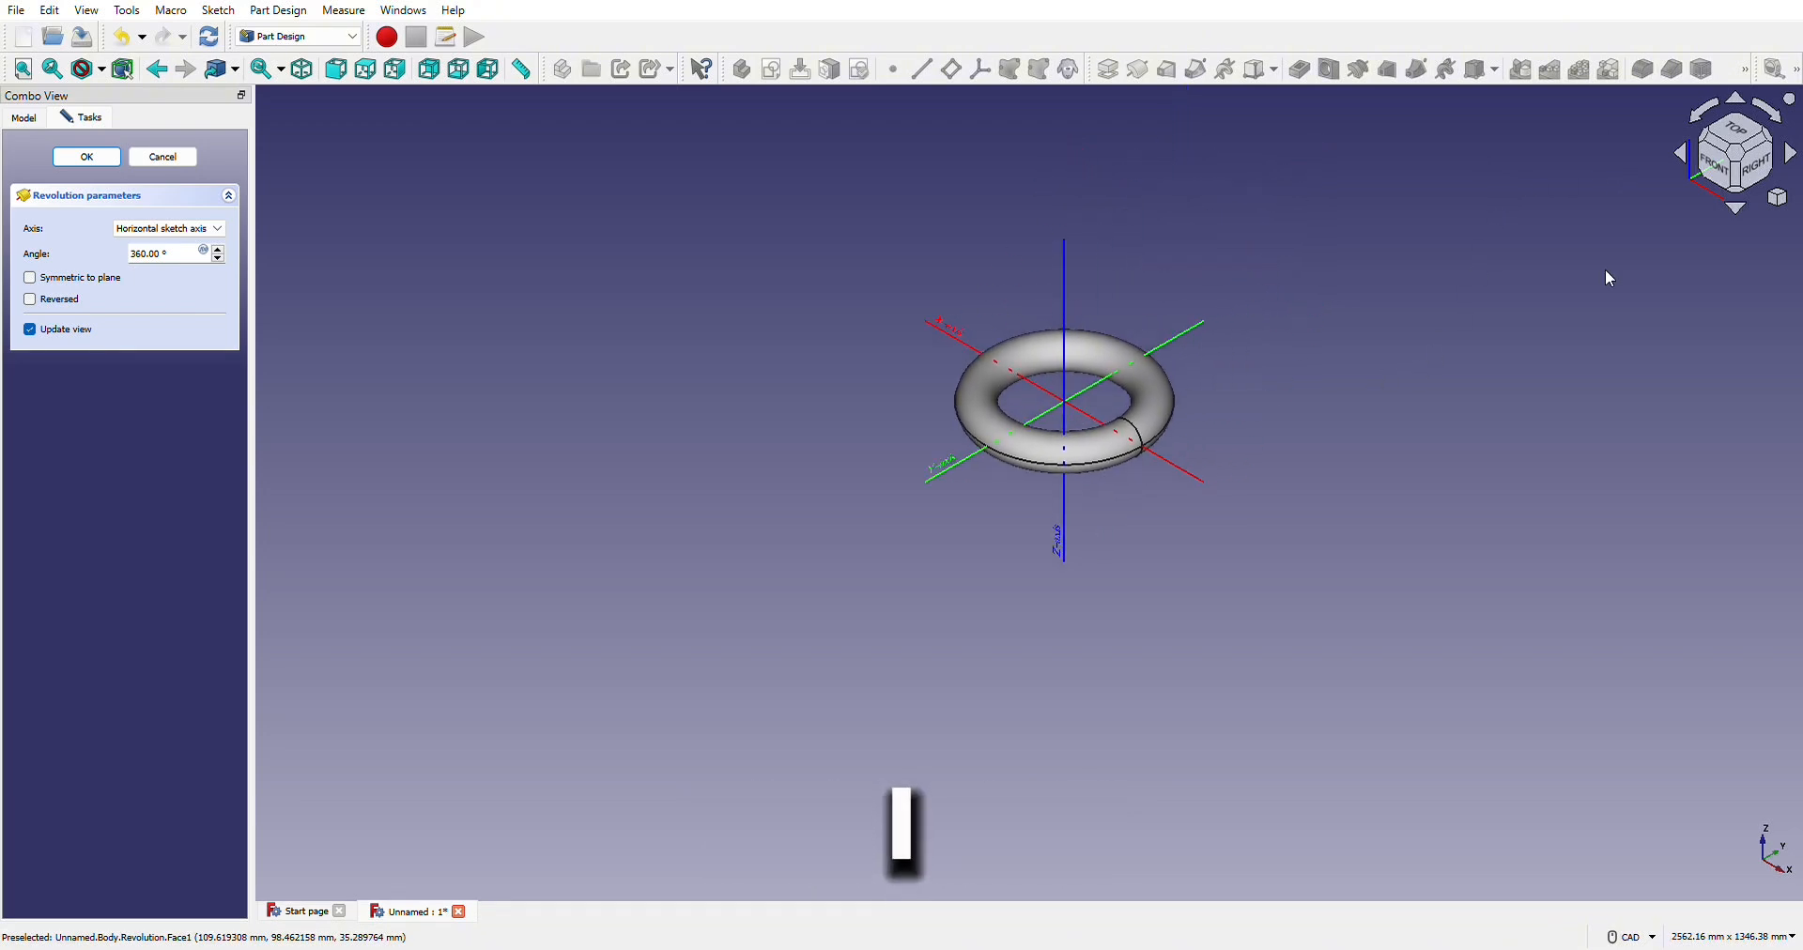
# Examine the torus from several sides around its axes.
pyautogui.click(1683, 155)
pyautogui.doubleClick(1680, 156)
pyautogui.click(1679, 156)
pyautogui.click(1679, 155)
pyautogui.click(1679, 156)
pyautogui.doubleClick(1679, 156)
pyautogui.click(1678, 156)
pyautogui.click(1677, 156)
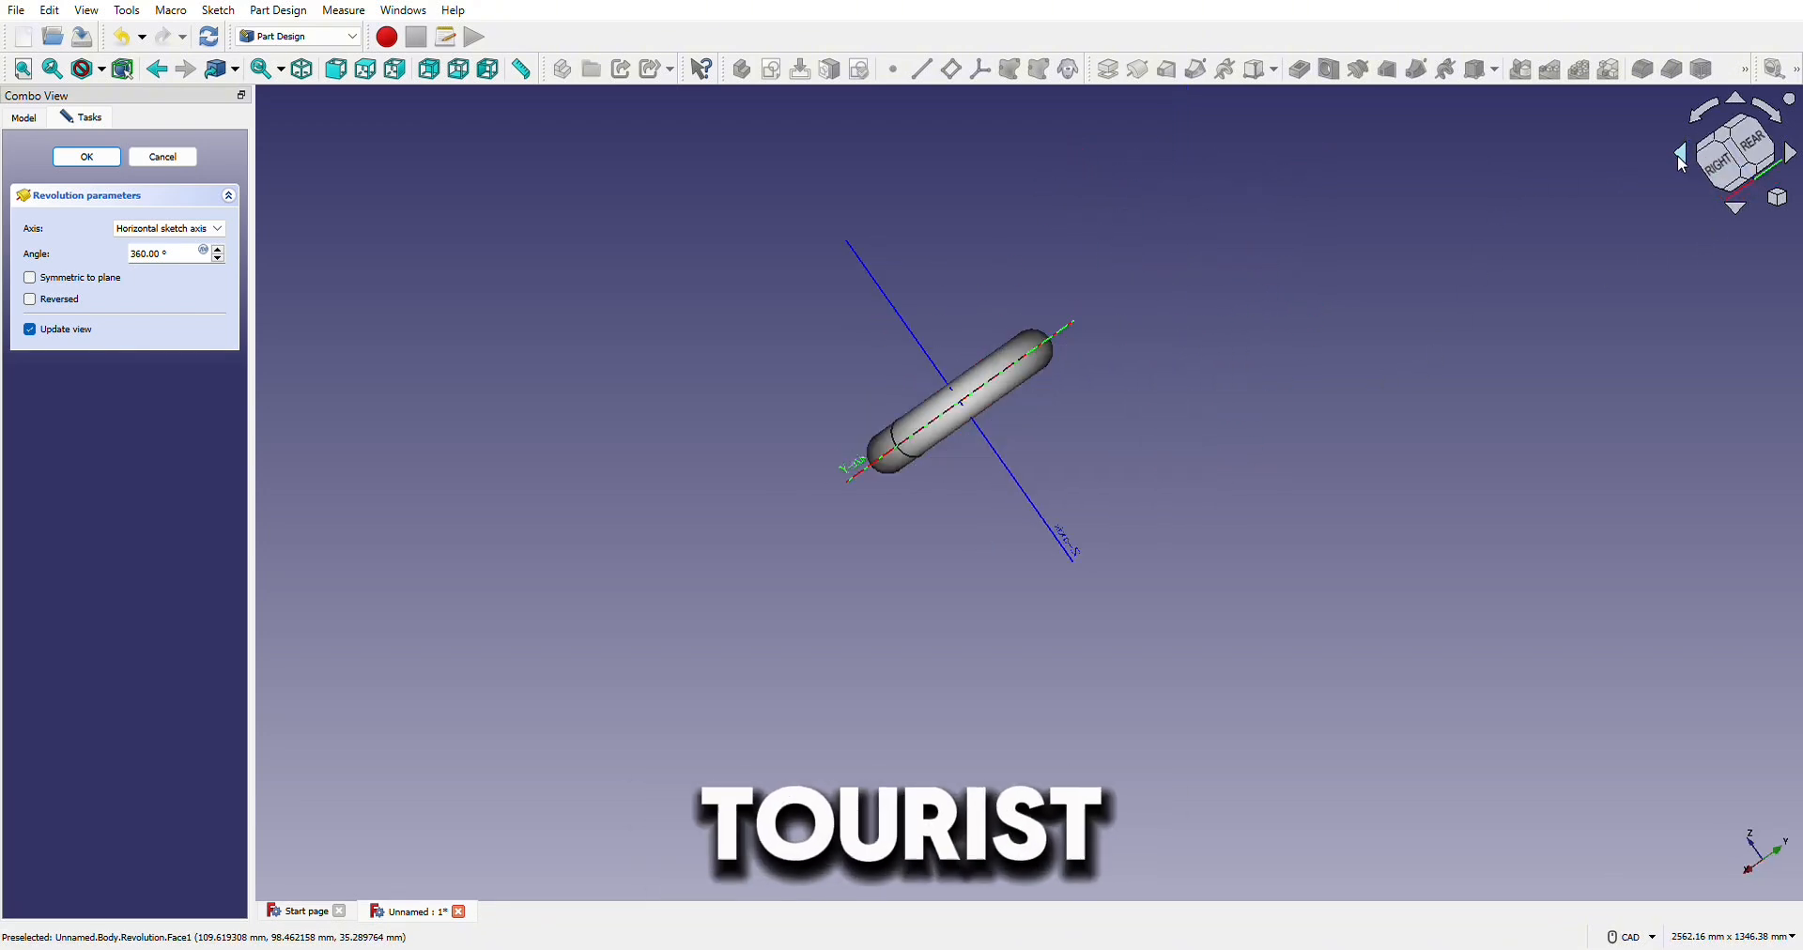
# Turn the view further around the torus to inspect its rear and left sides.
pyautogui.doubleClick(1680, 156)
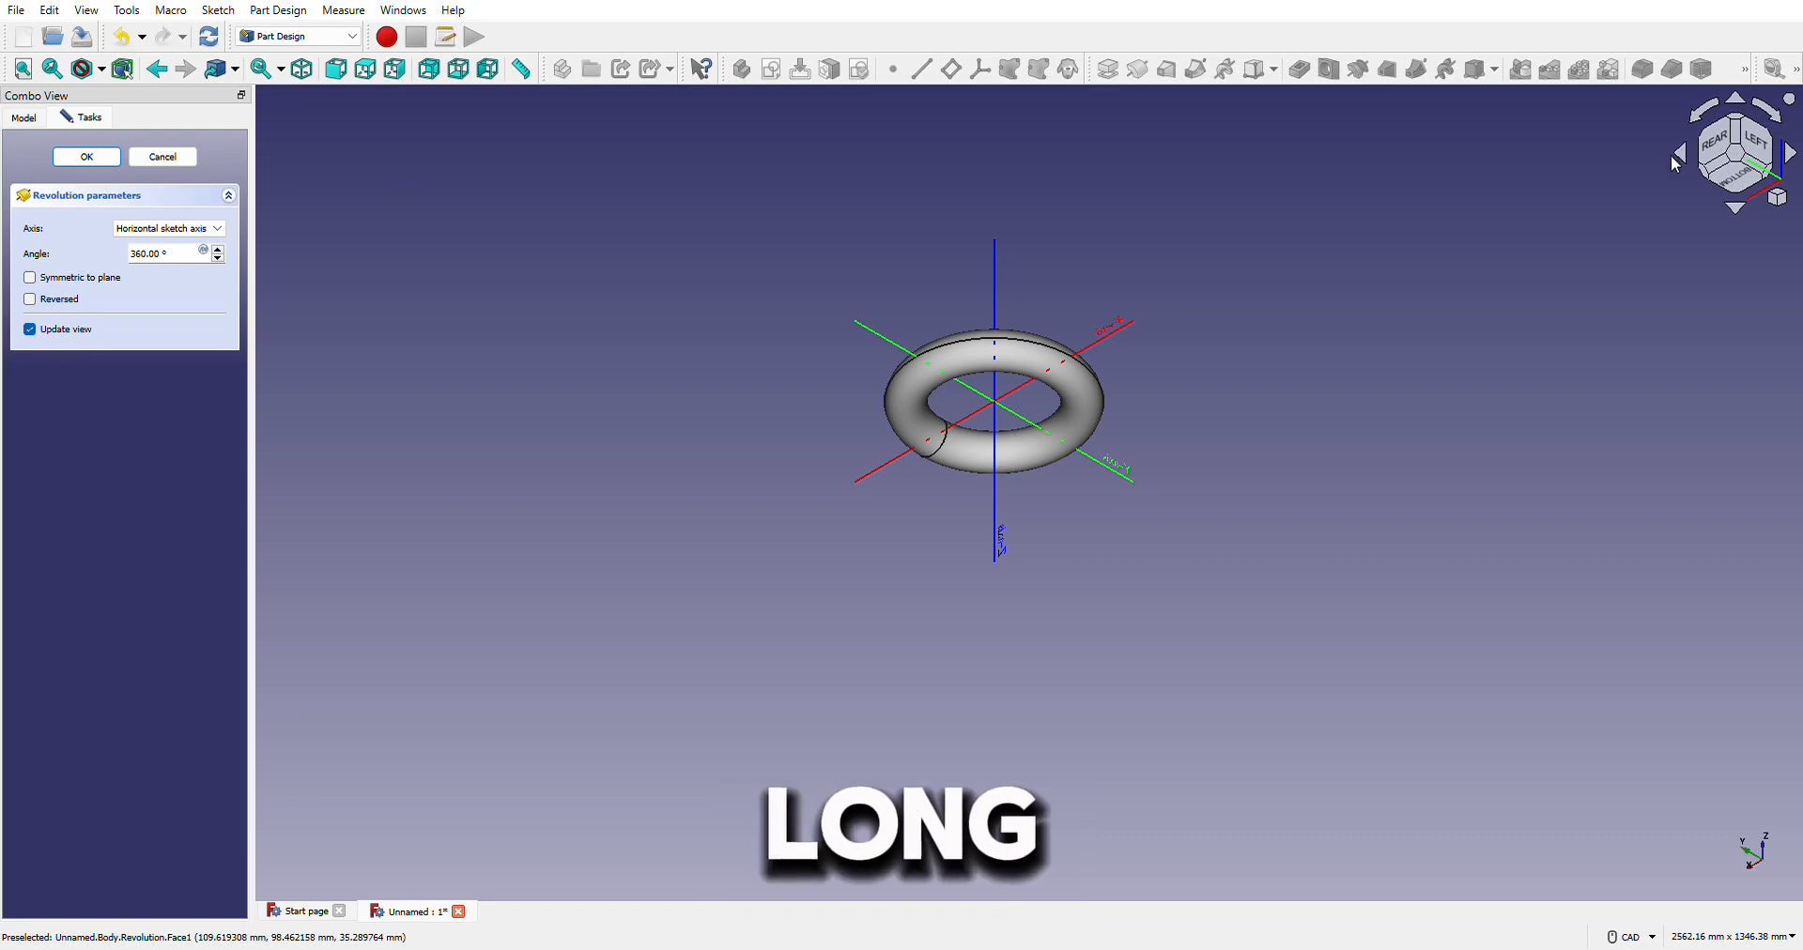
pyautogui.click(1678, 156)
pyautogui.click(1678, 156)
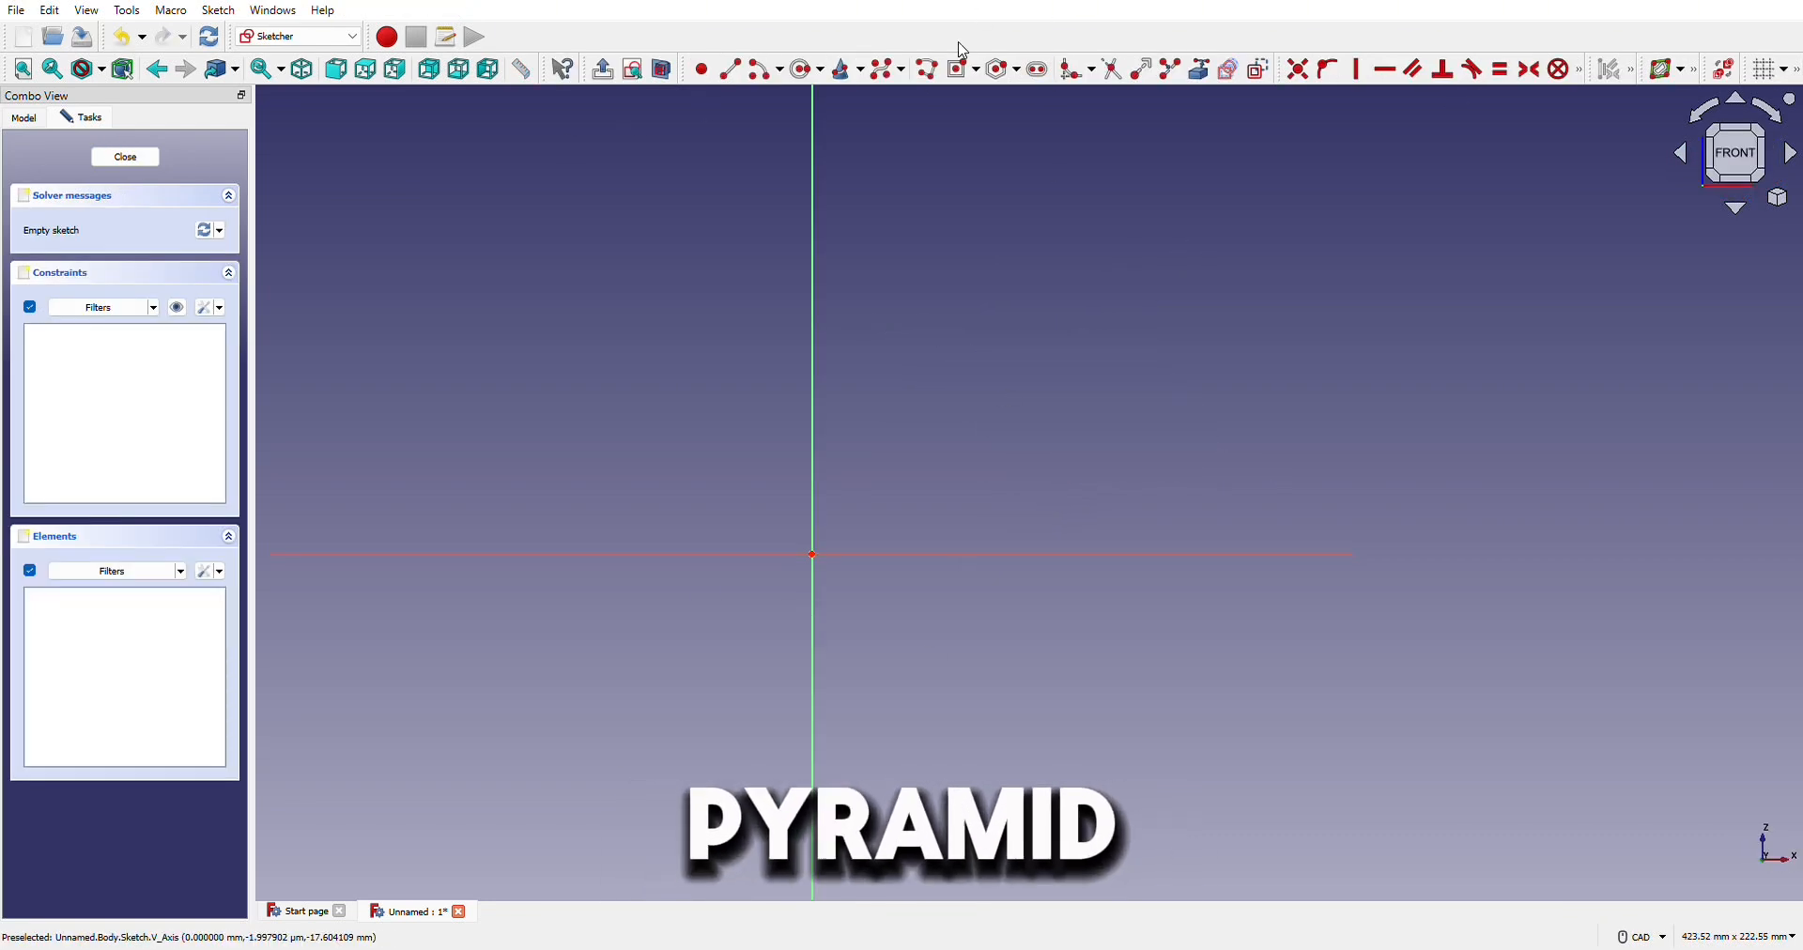
# Draw a centred rectangle about 82 by 78 mm on the origin of the front-plane sketch and close the sketch.
pyautogui.click(963, 69)
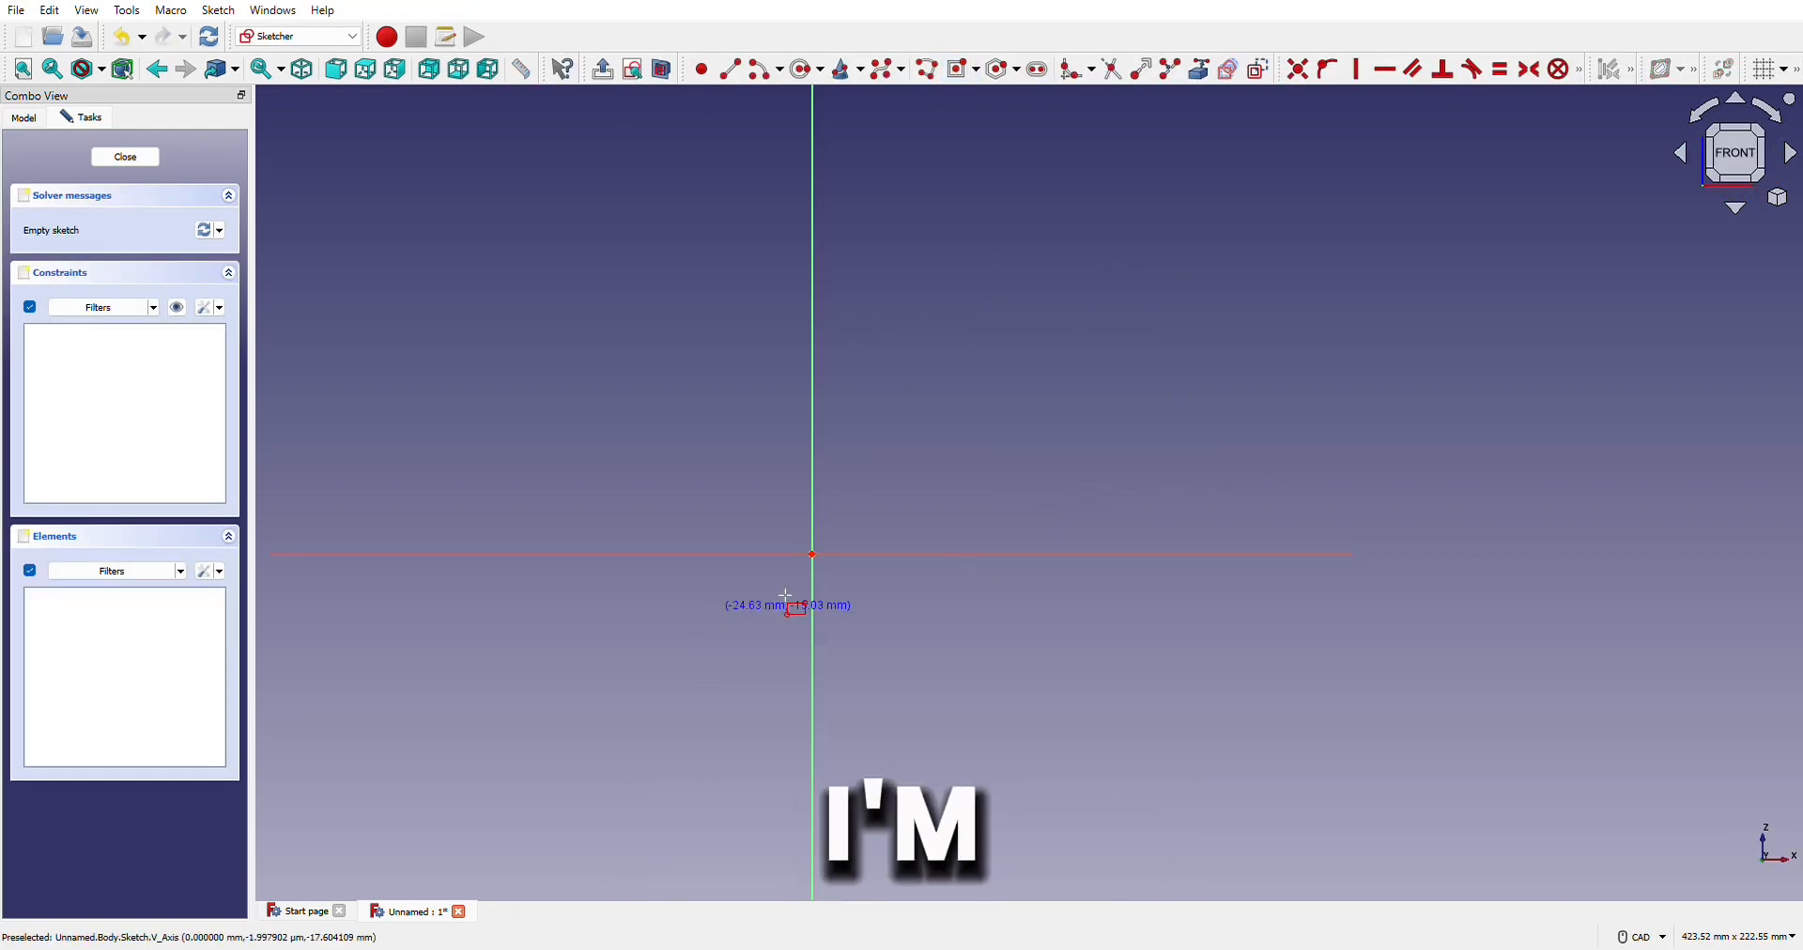
pyautogui.click(813, 555)
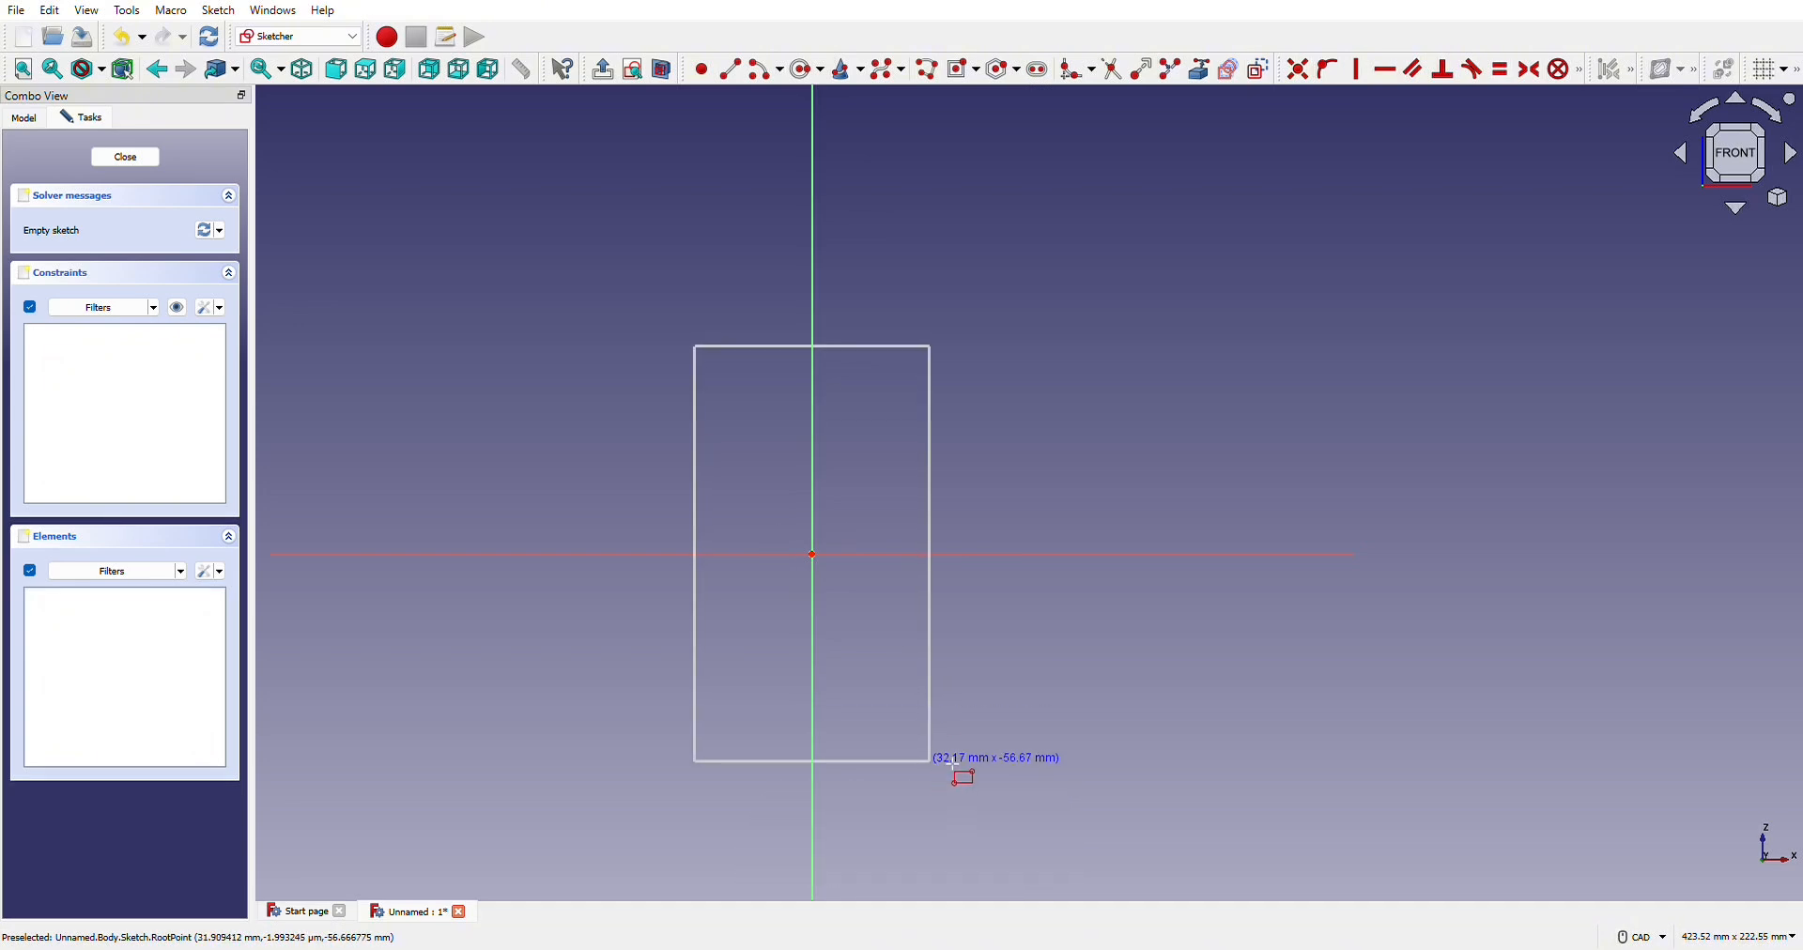
pyautogui.click(985, 720)
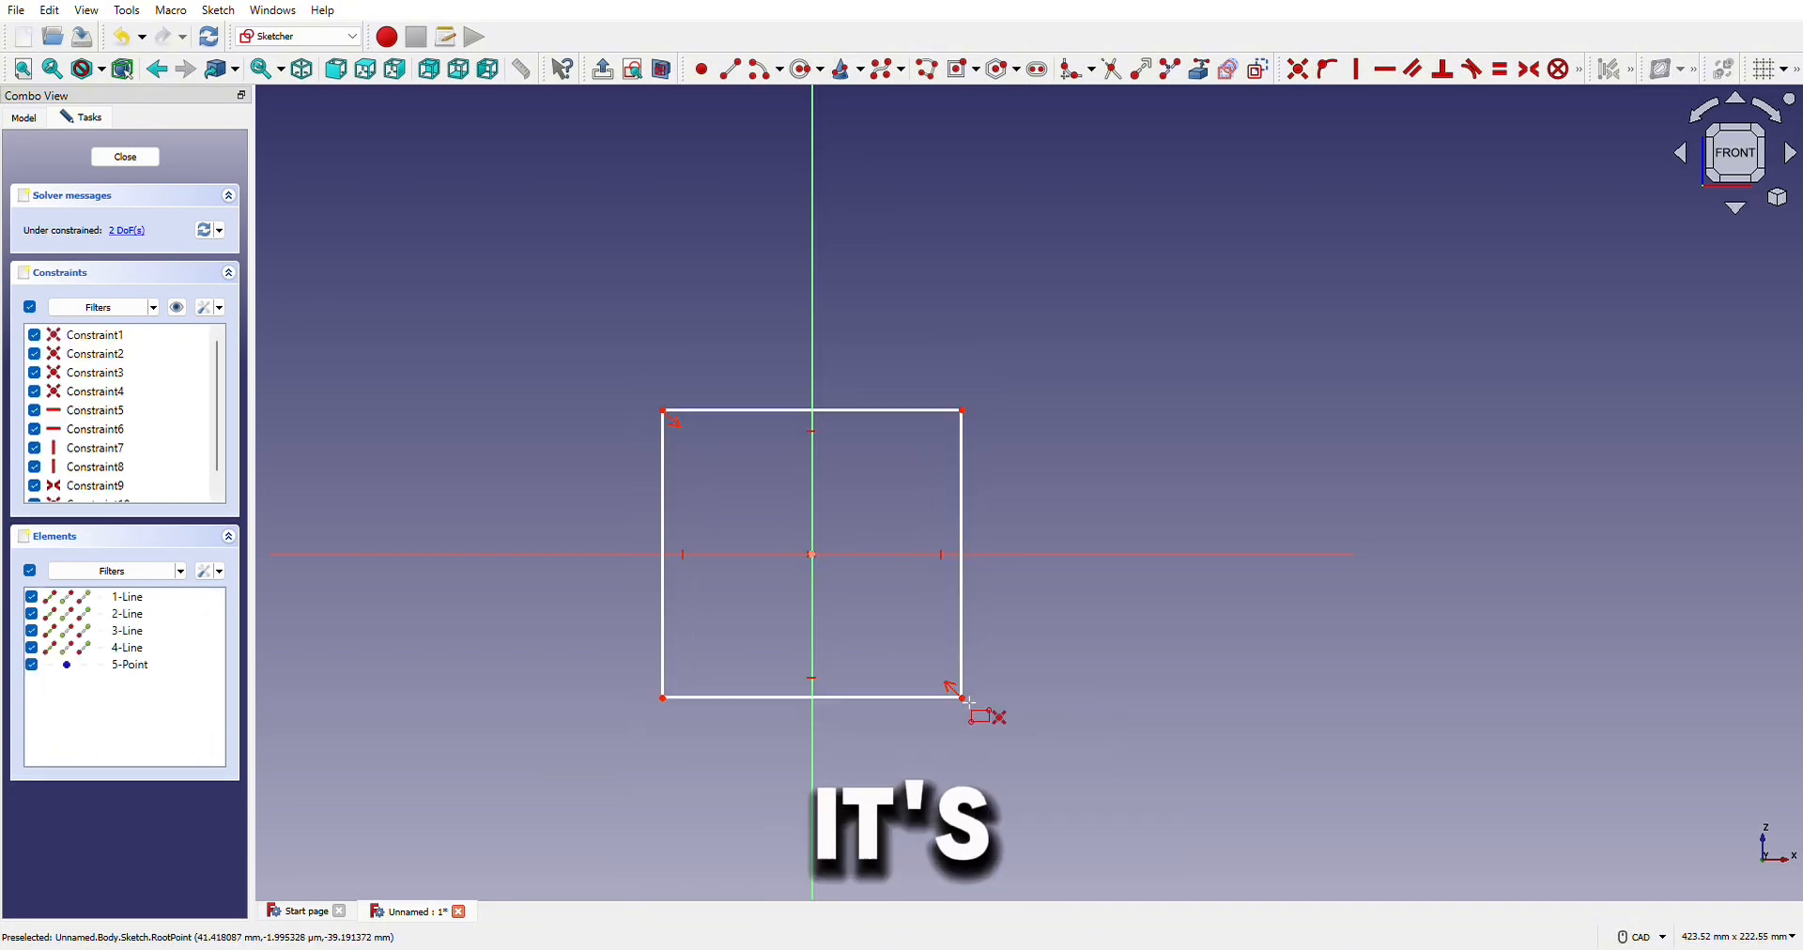
pyautogui.click(125, 157)
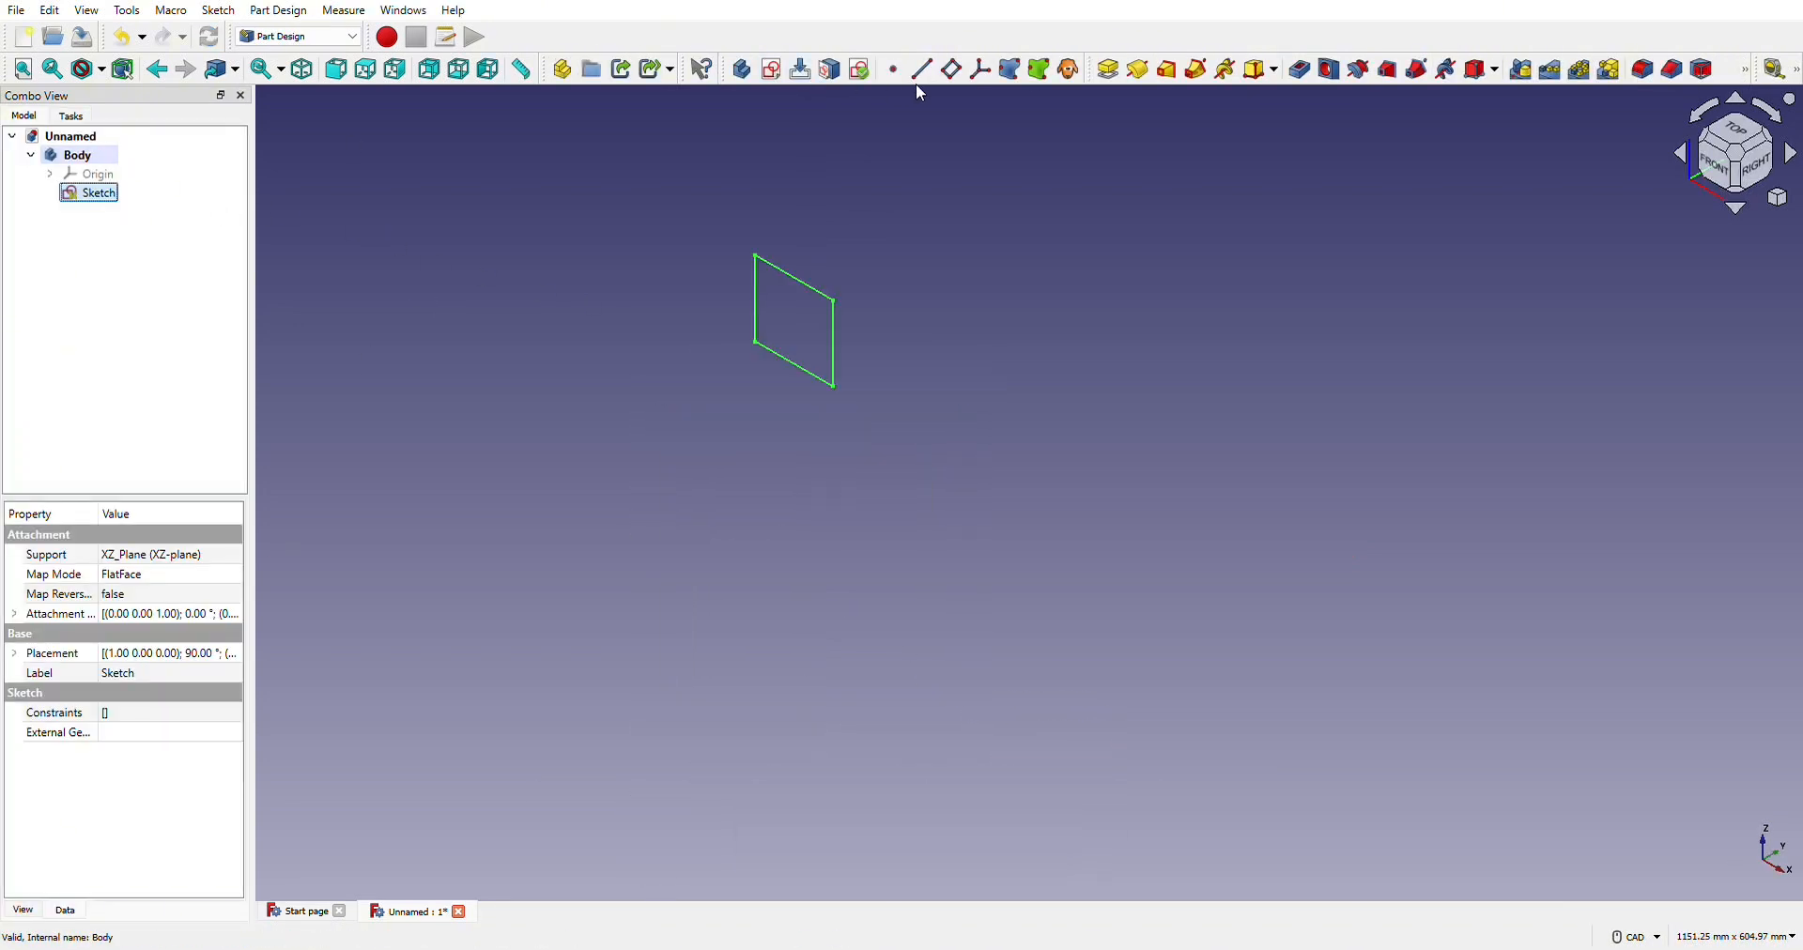
# Pad the rectangle 200 mm with a taper angle of -12° and dismiss the error report.
pyautogui.click(1108, 68)
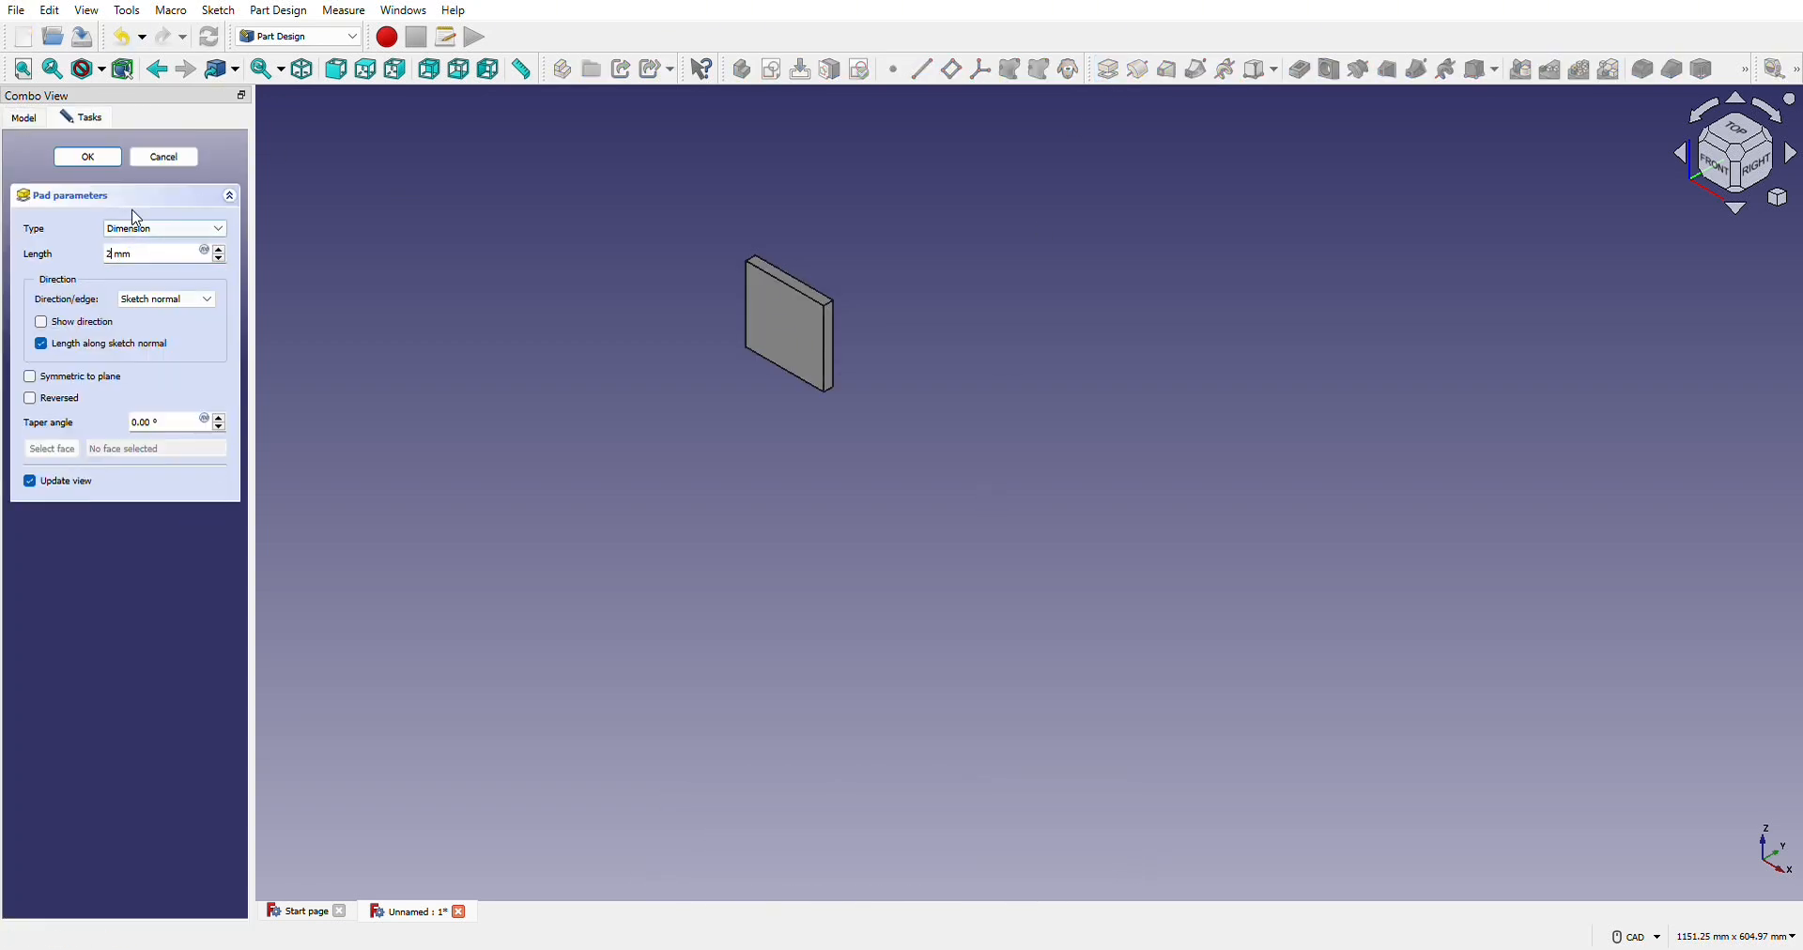
pyautogui.click(219, 427)
pyautogui.click(220, 429)
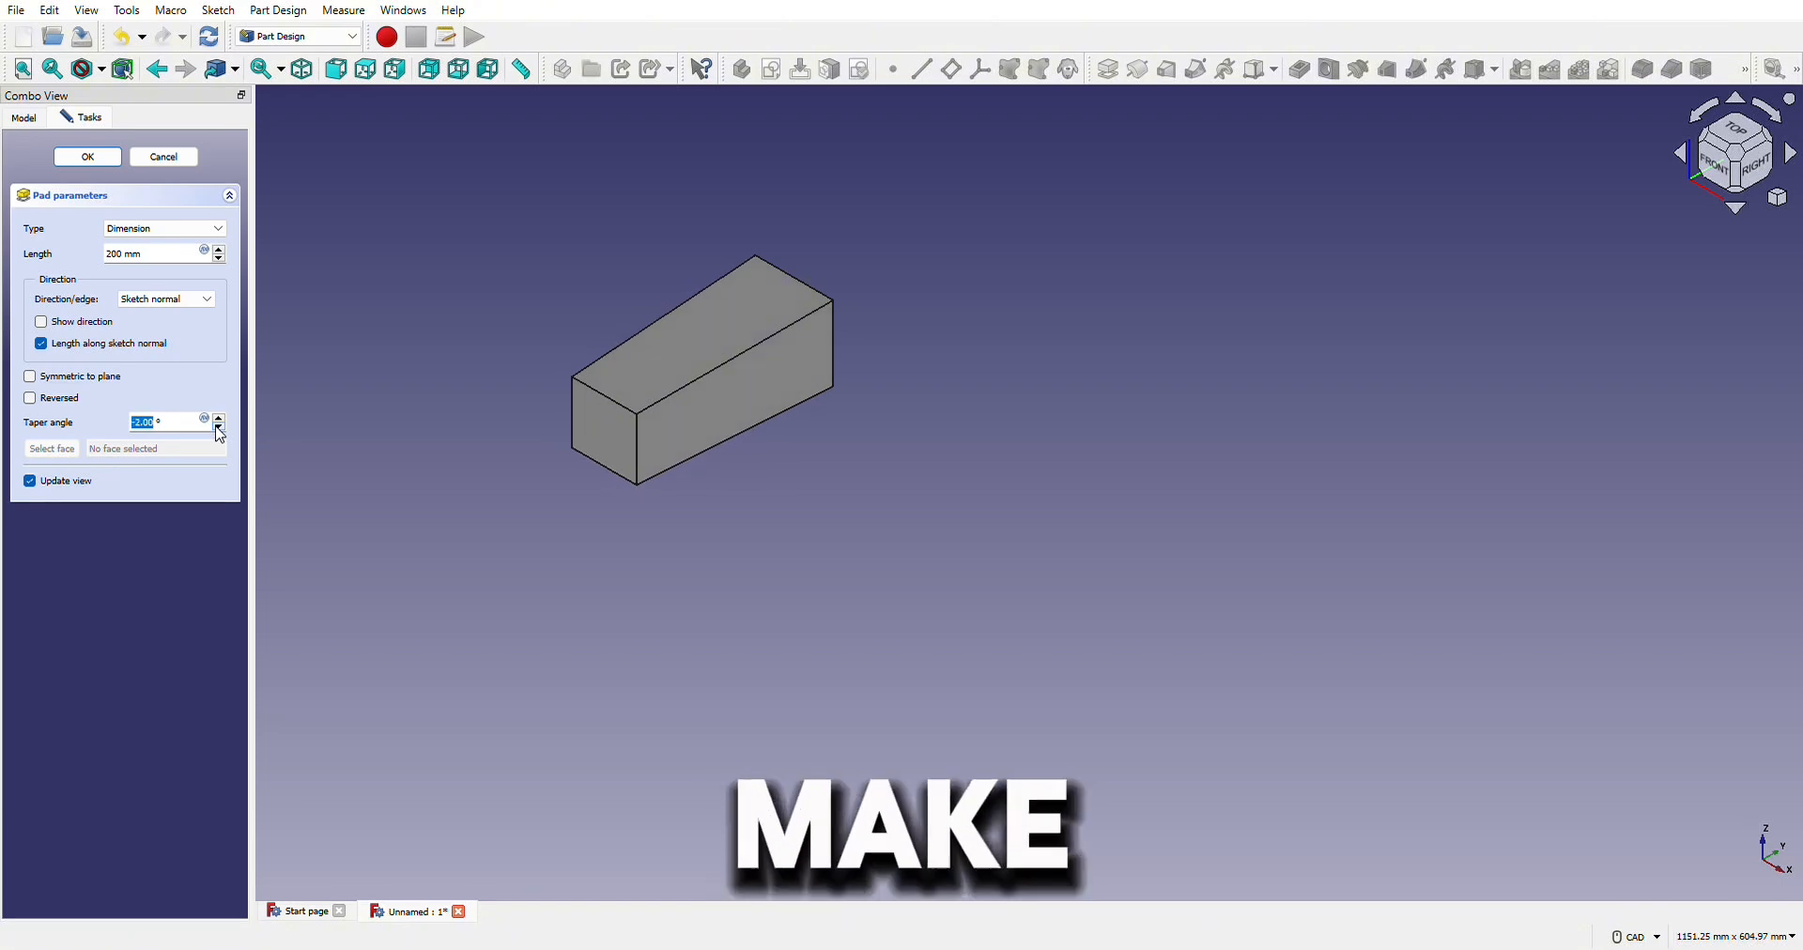
pyautogui.click(219, 430)
pyautogui.click(218, 429)
pyautogui.click(219, 429)
pyautogui.click(218, 429)
pyautogui.click(219, 429)
pyautogui.click(219, 429)
pyautogui.click(218, 429)
pyautogui.click(219, 429)
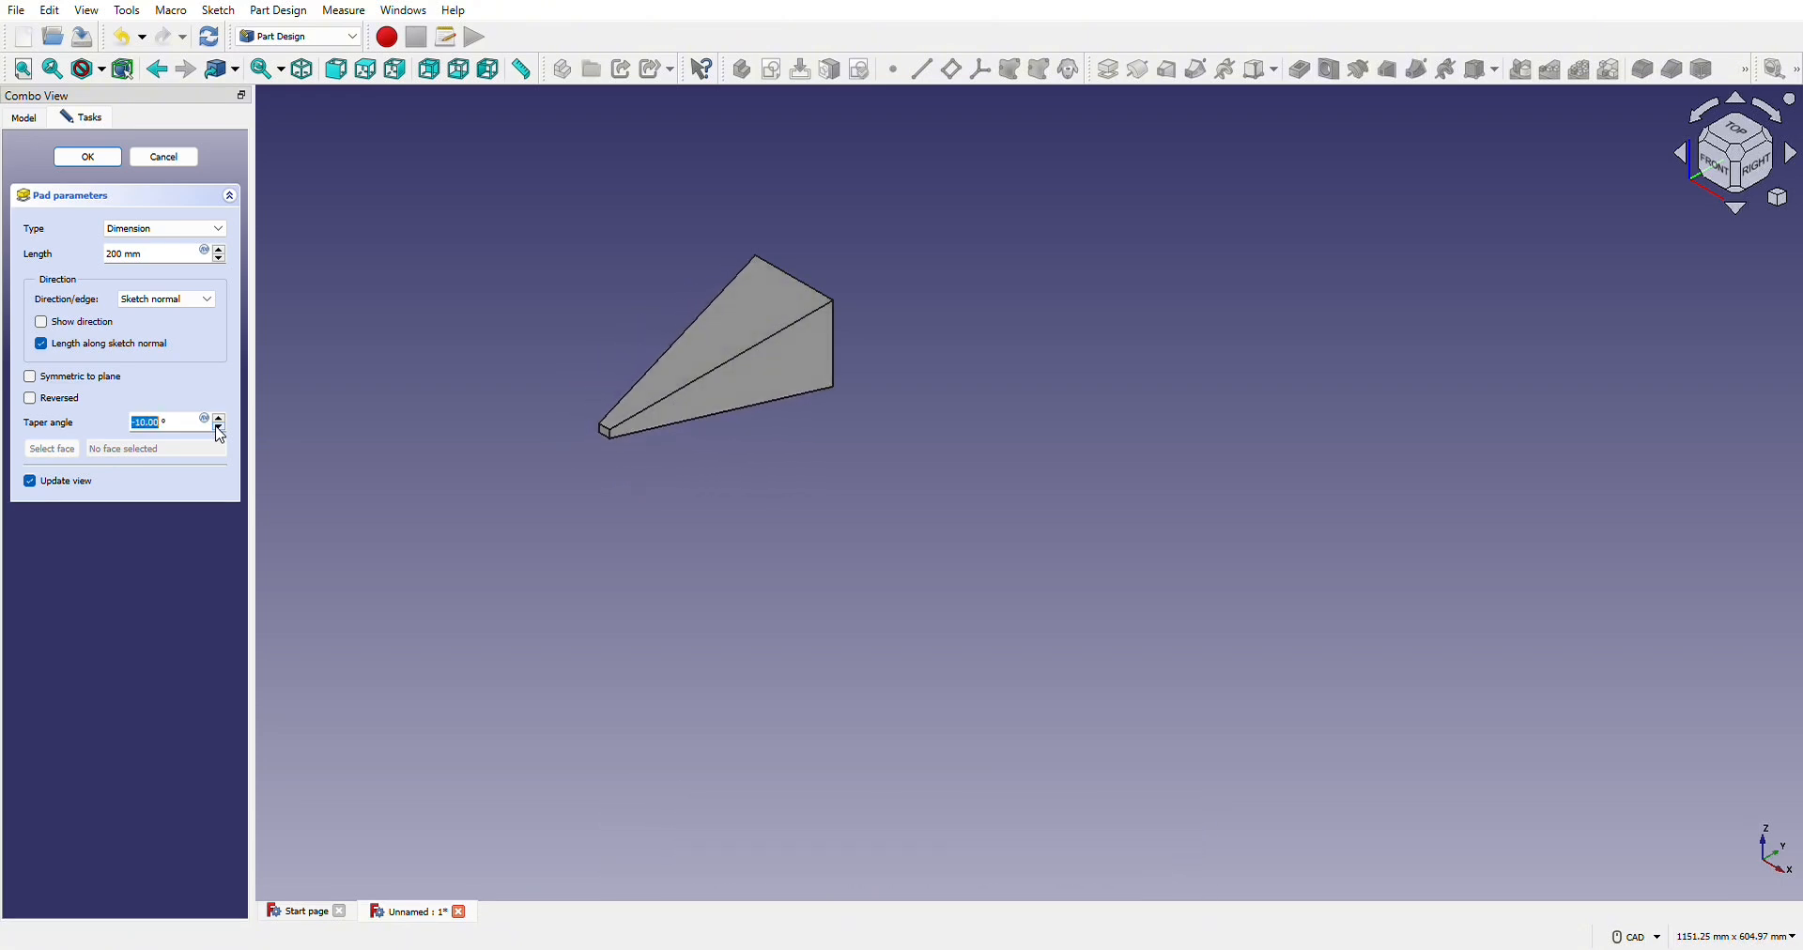
pyautogui.click(218, 429)
pyautogui.click(219, 430)
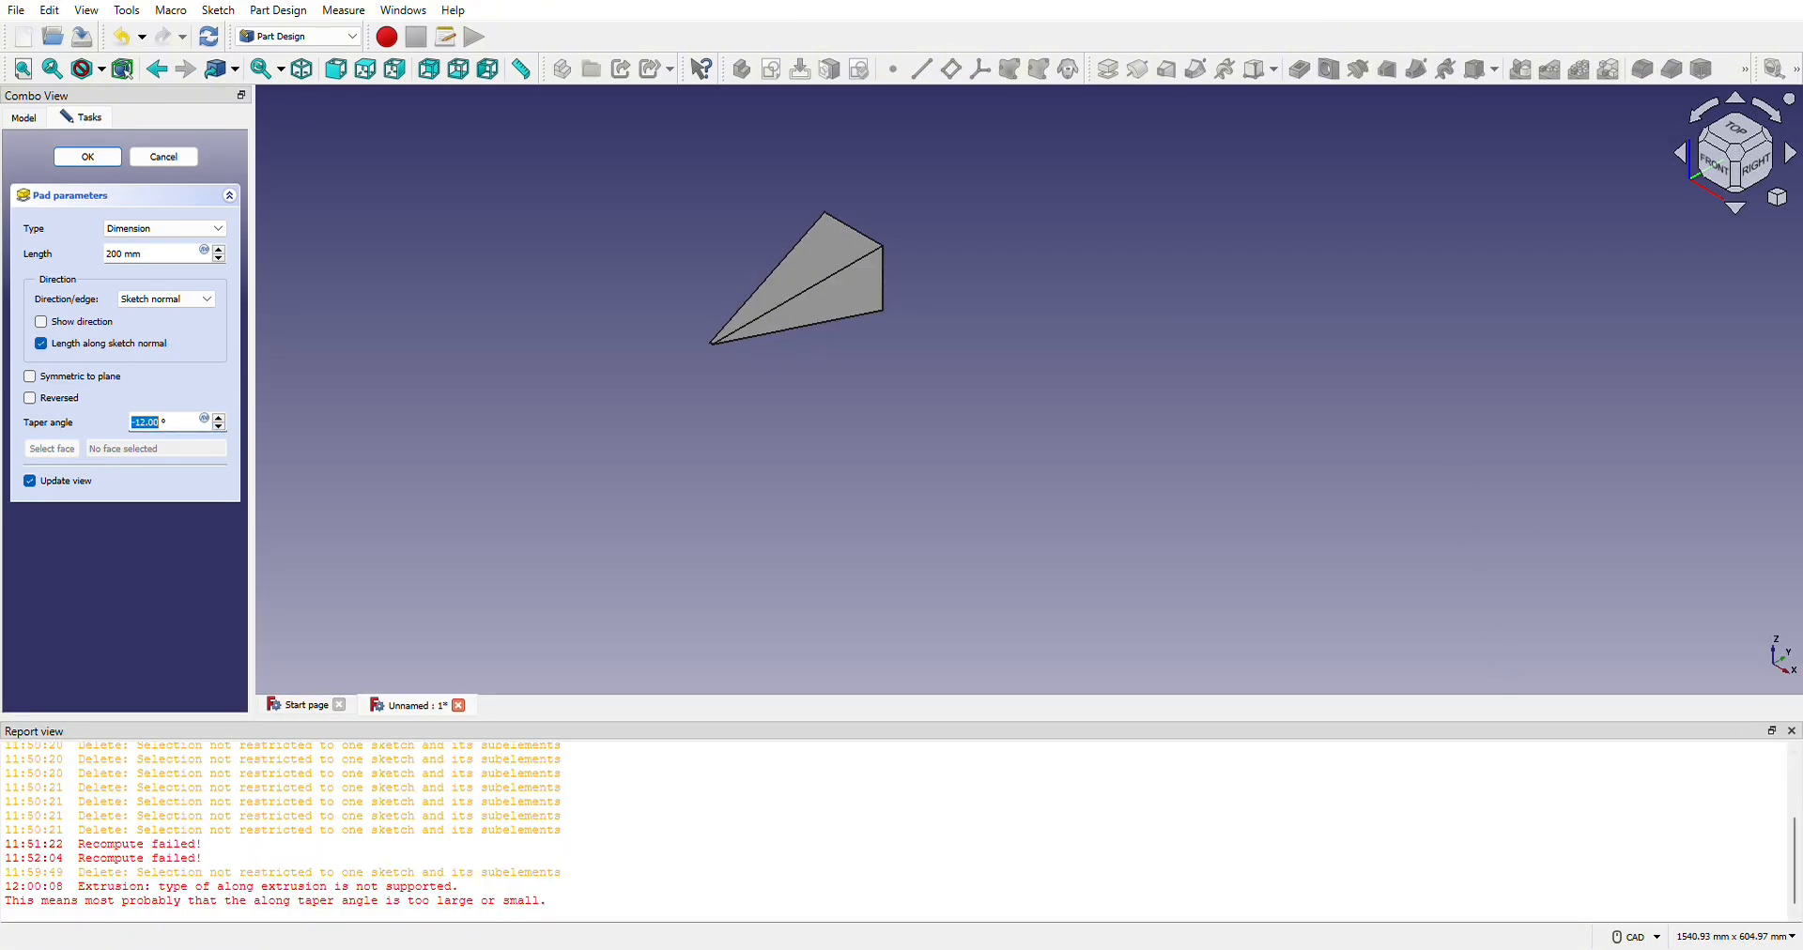
pyautogui.click(1793, 733)
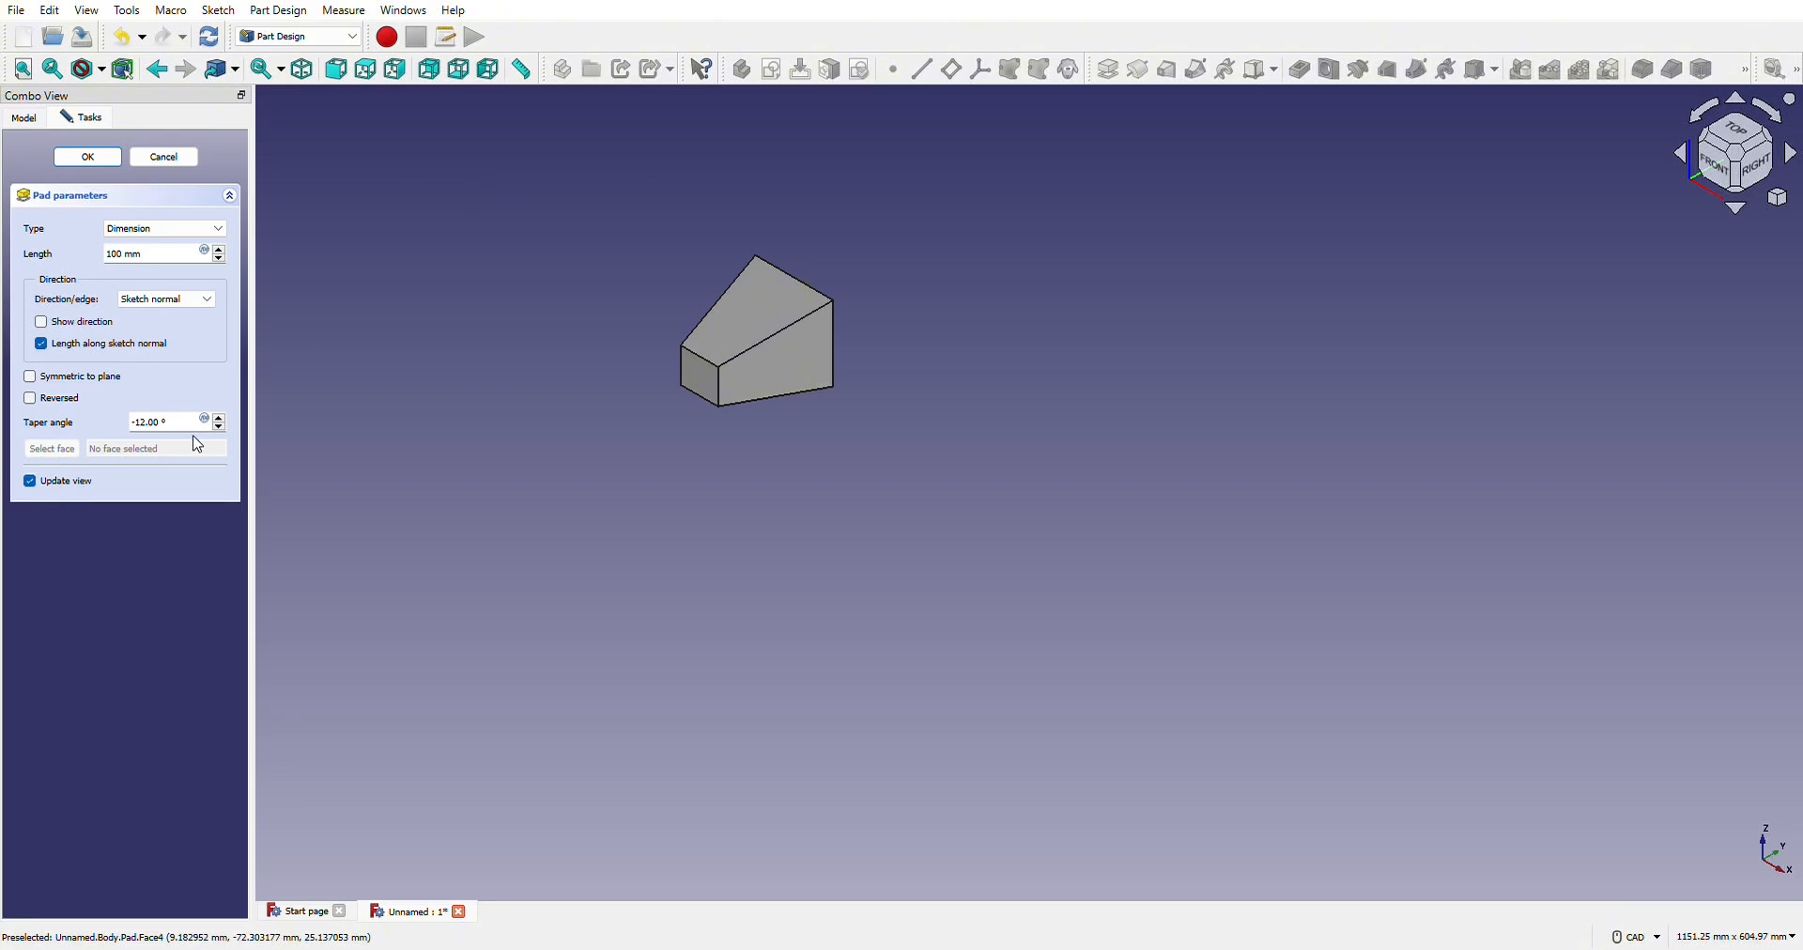
# Shorten the pad to 100 mm and set its taper angle to -21° to form a pyramid.
pyautogui.scroll(-8, 222, 430)
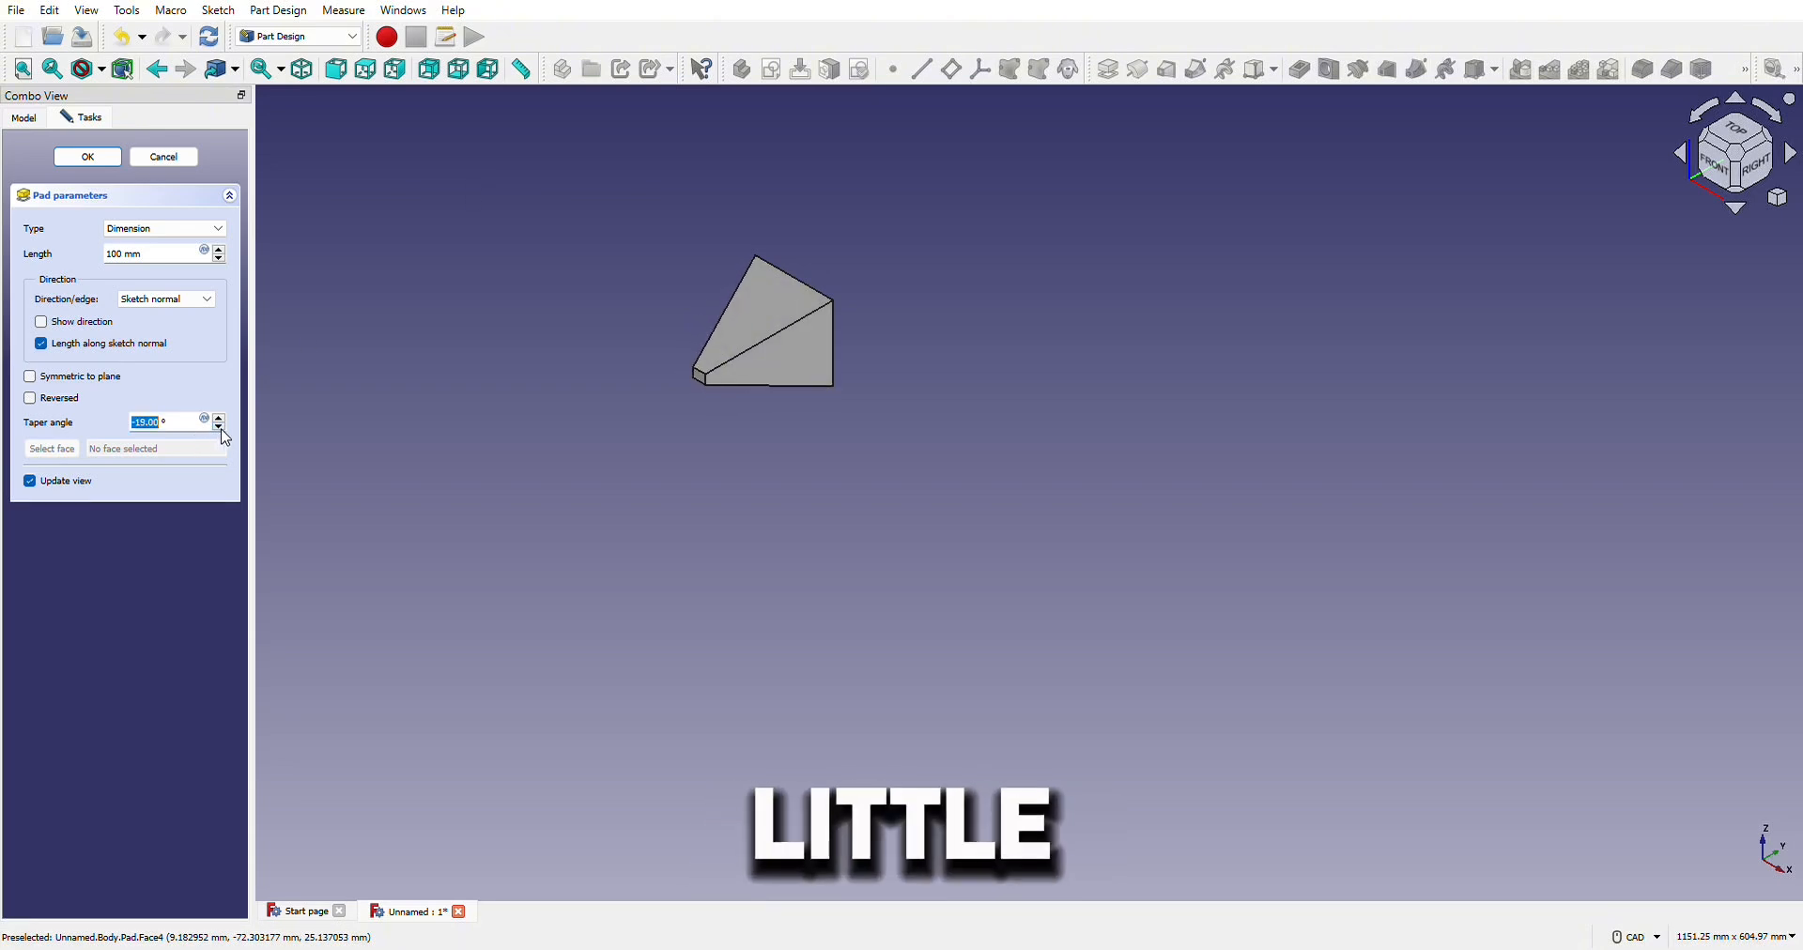
pyautogui.scroll(-1, 223, 432)
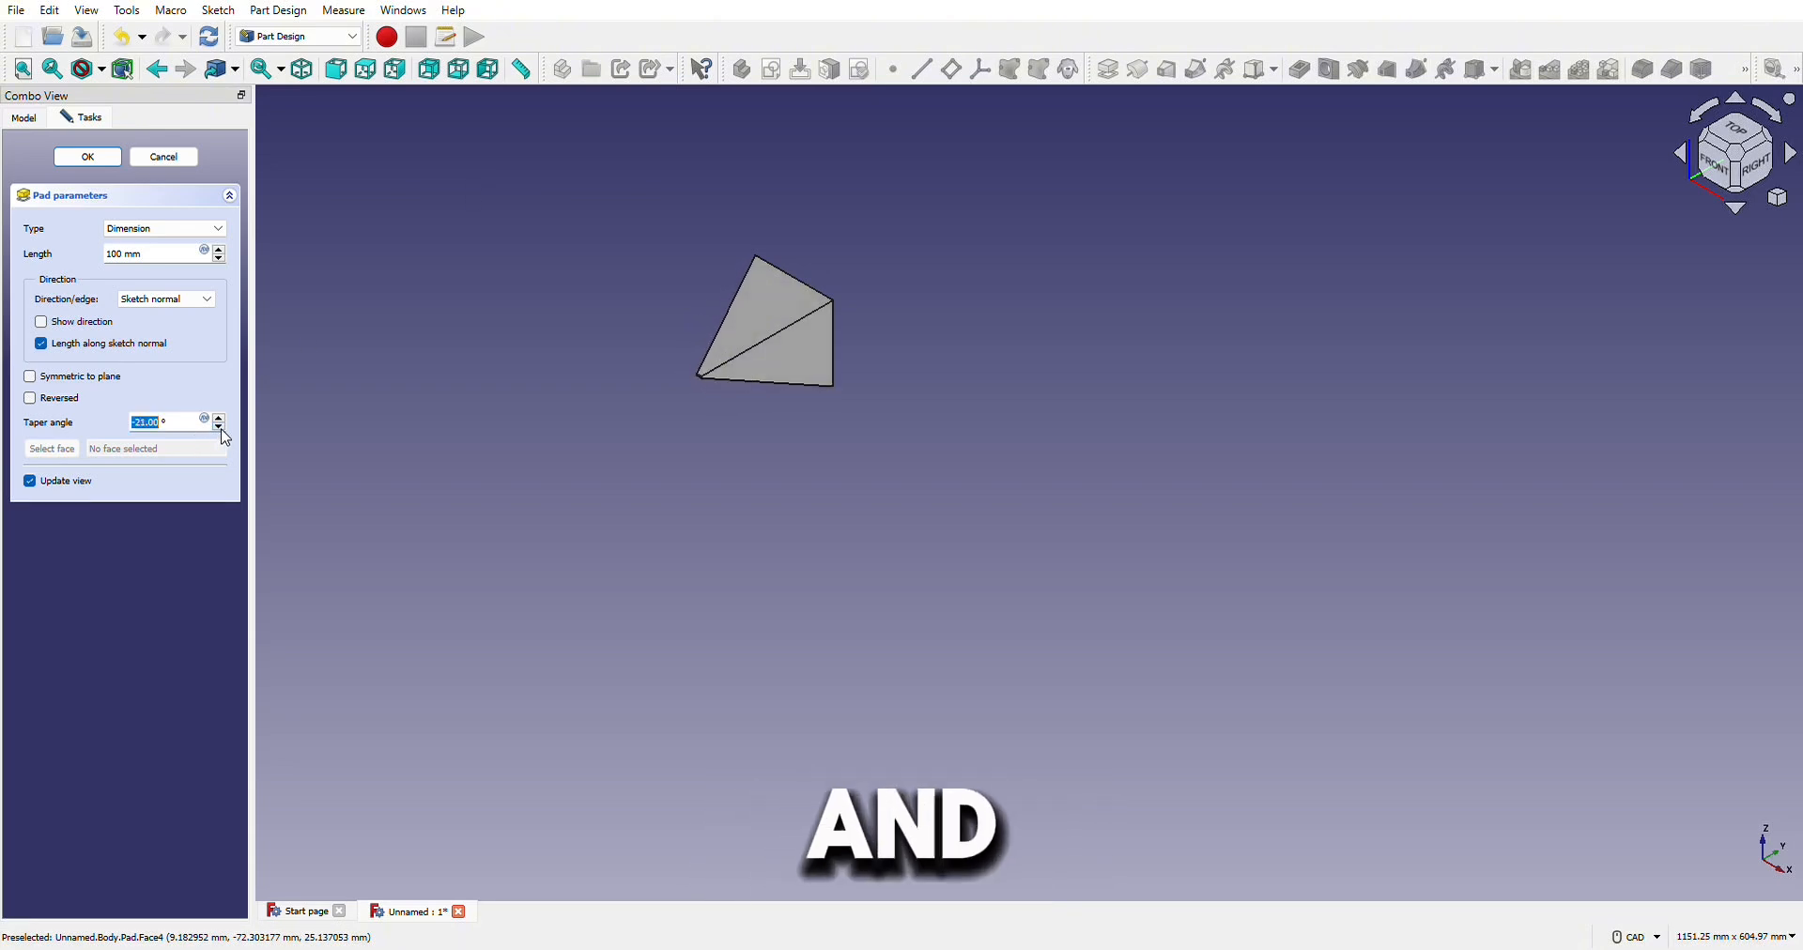
# Examine the pyramid from several sides, including its base and tip.
pyautogui.click(1687, 160)
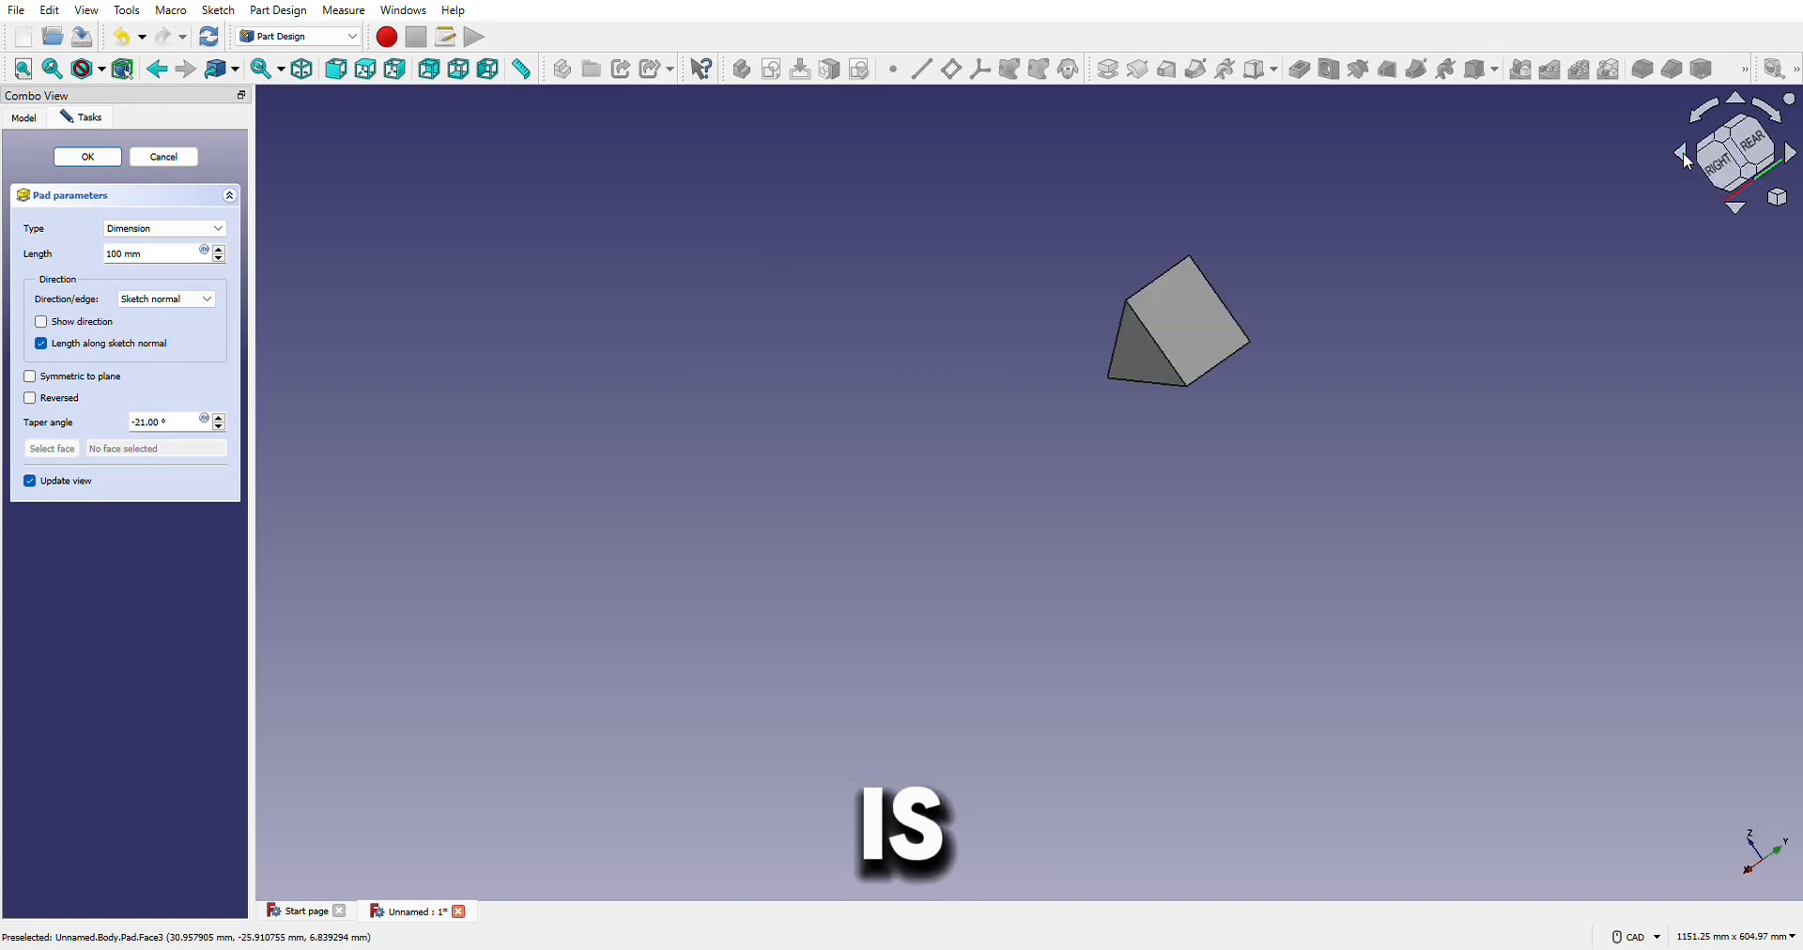
pyautogui.click(1687, 161)
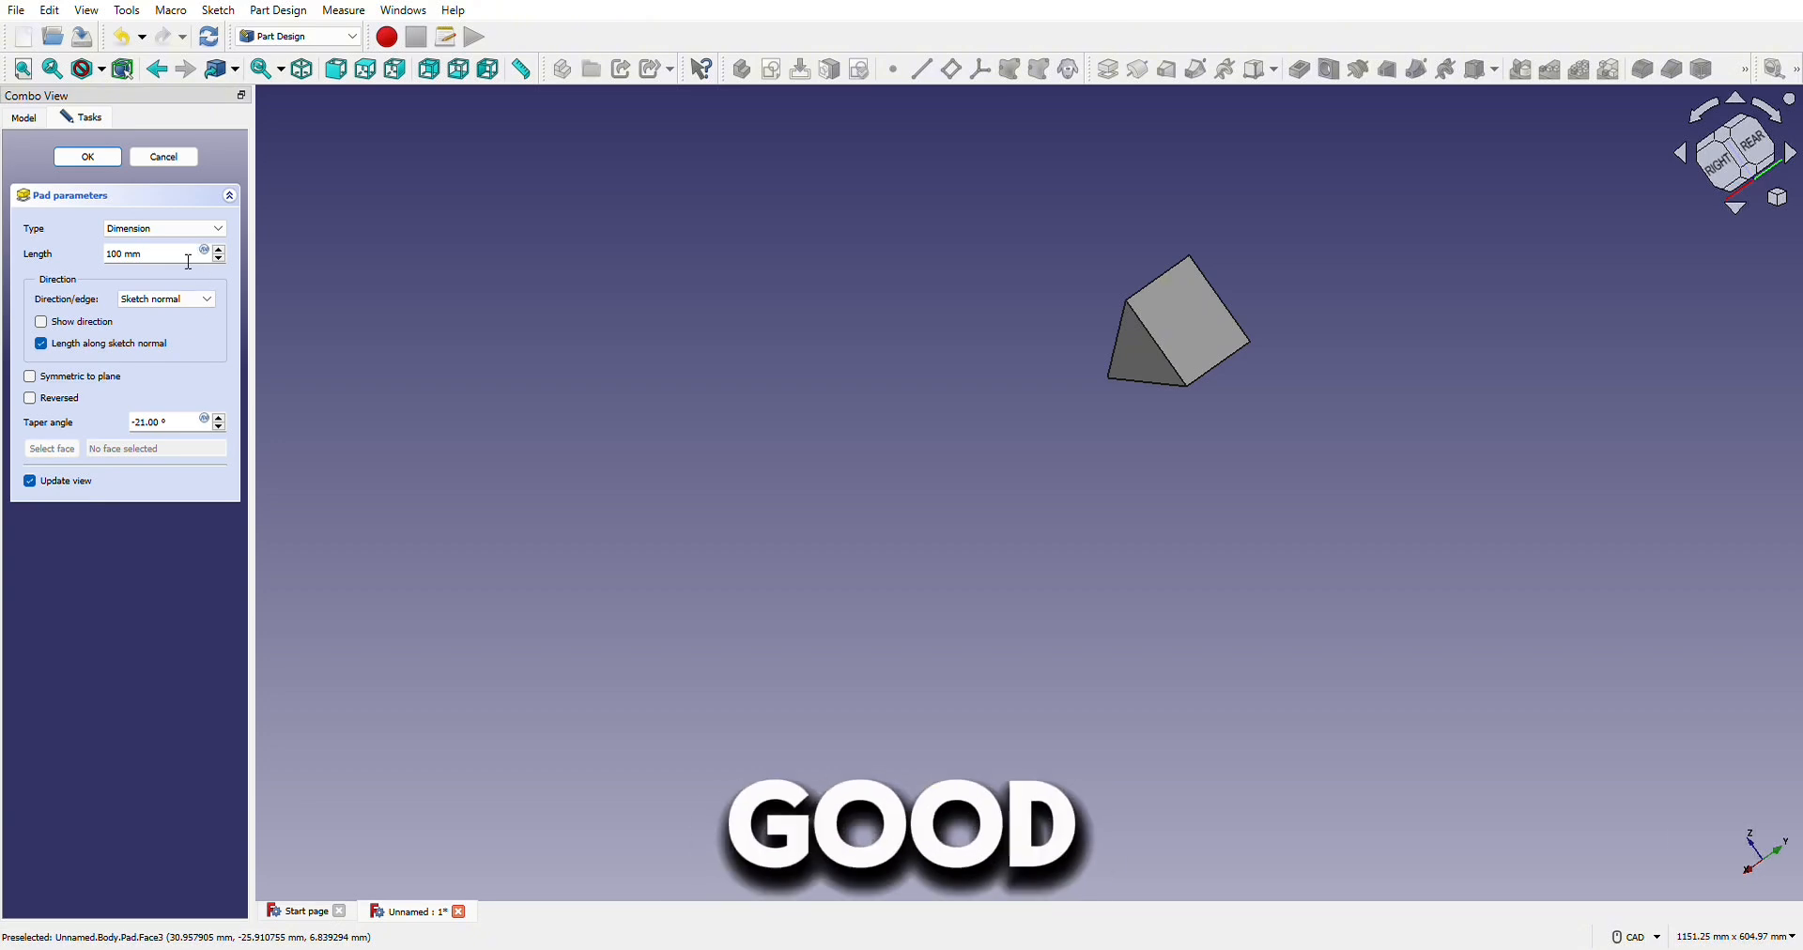
pyautogui.click(1678, 153)
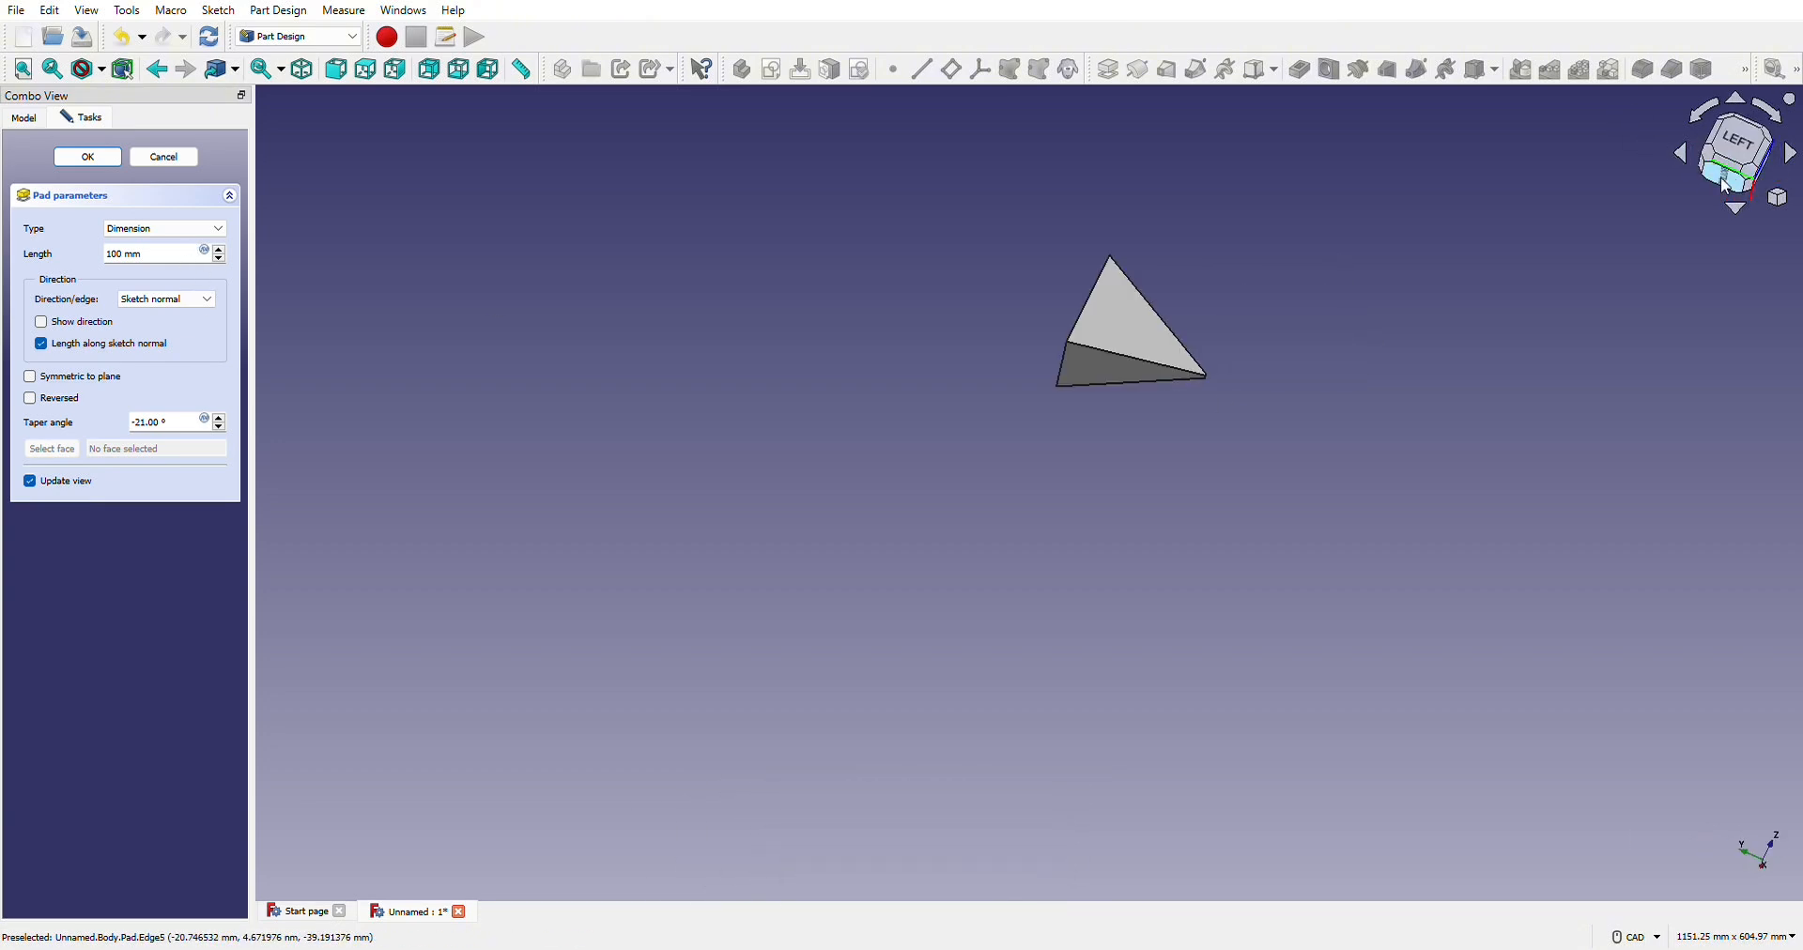